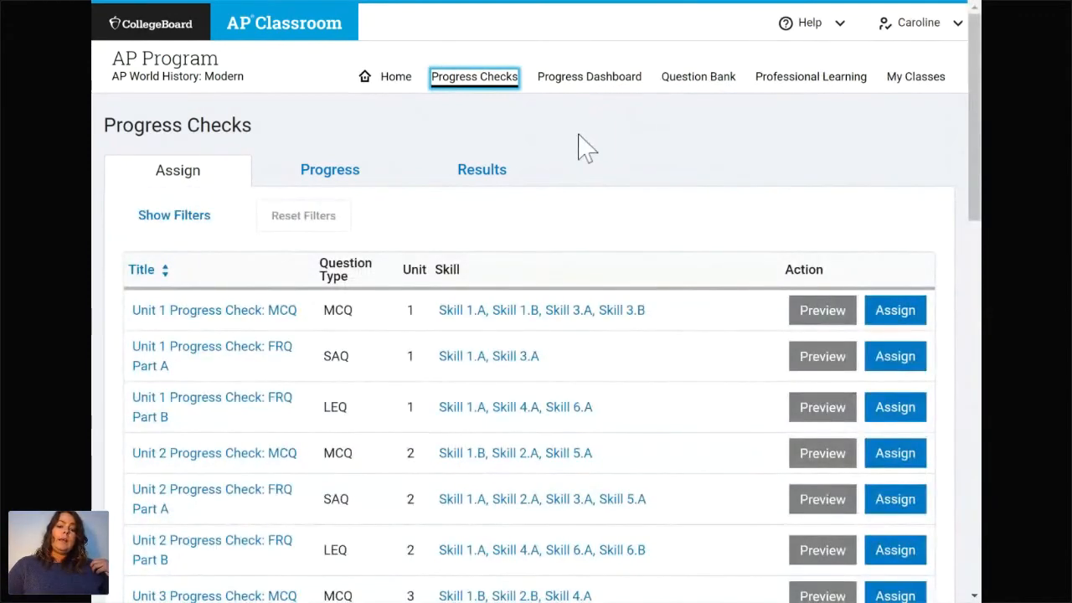
Look through the list of assignable progress checks for AP World History: Modern, including their question types, units and skills
scroll(584, 146, "down", 1)
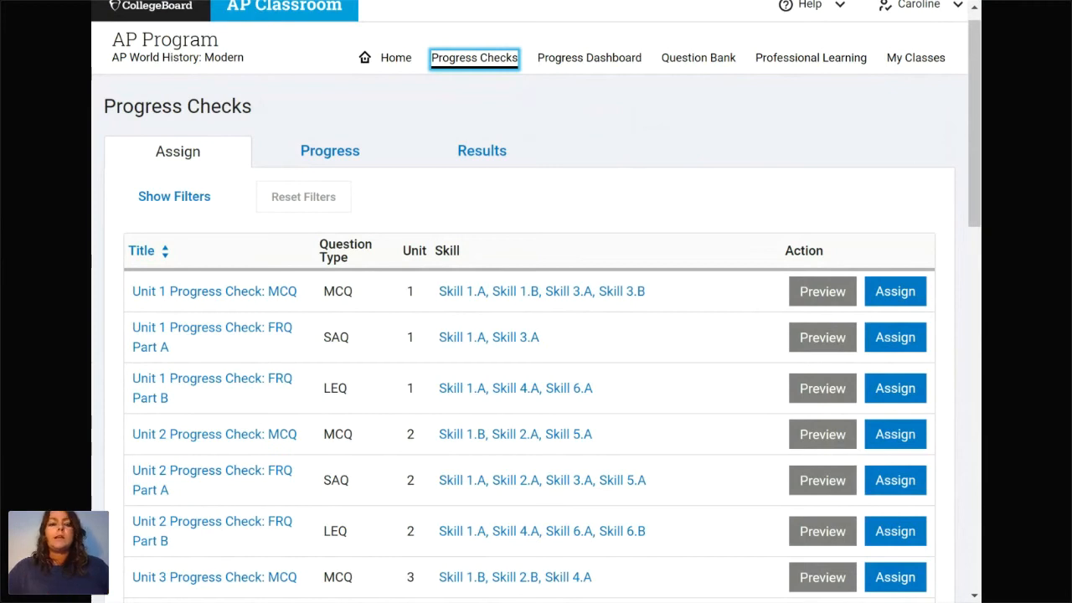
scroll(619, 167, "down", 1)
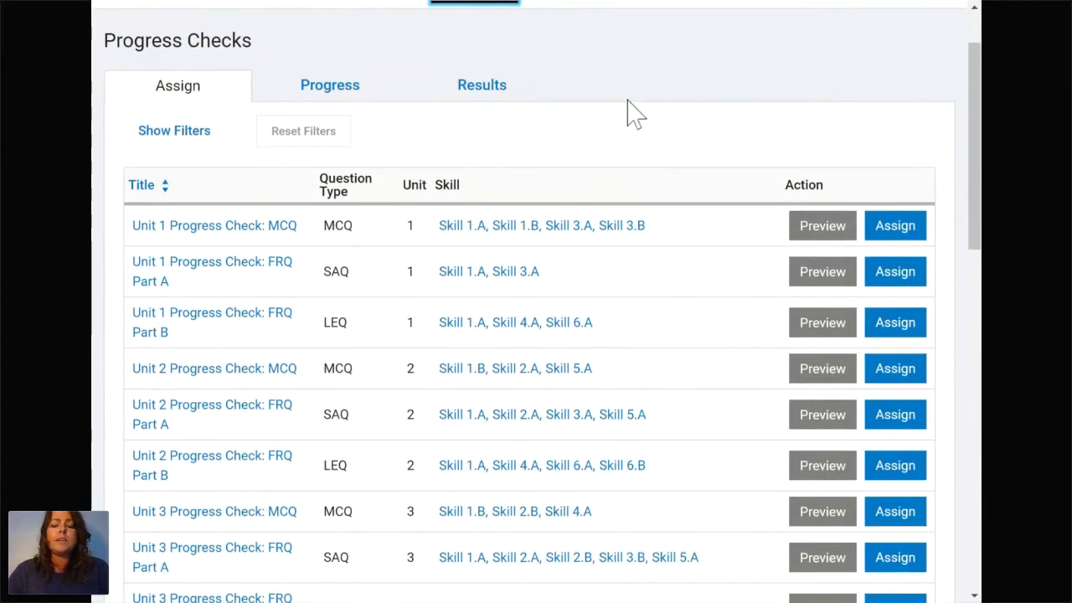
scroll(628, 109, "down", 1)
scroll(632, 109, "down", 2)
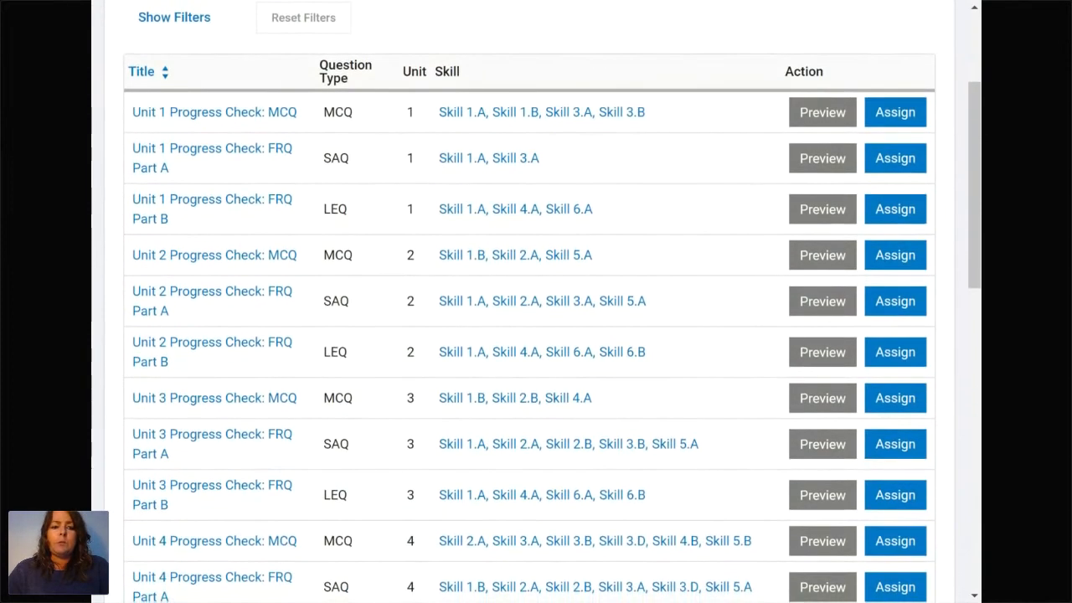
scroll(641, 66, "up", 3)
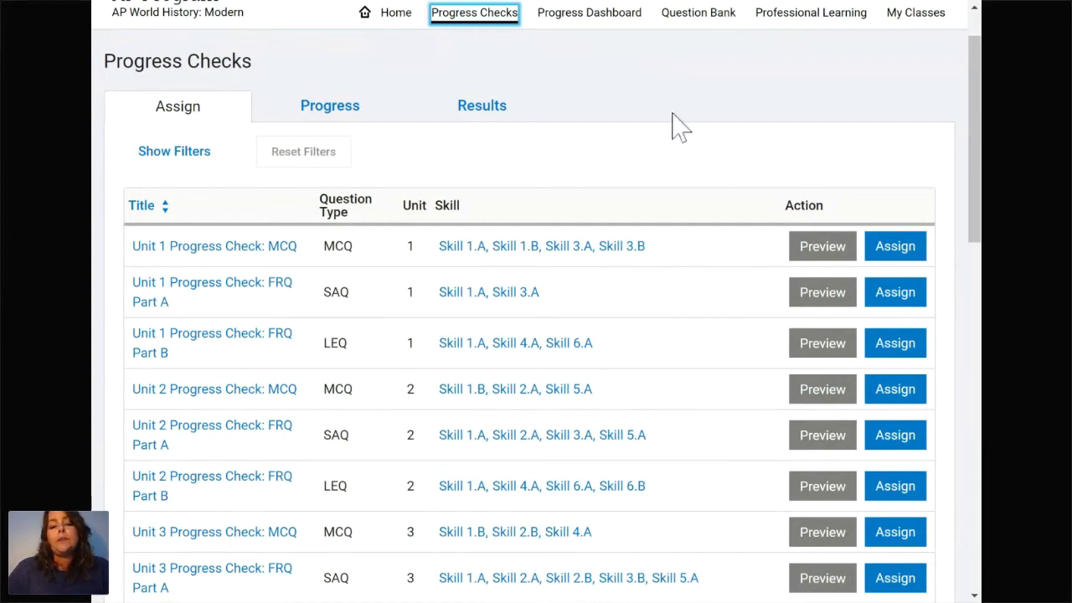
scroll(679, 126, "down", 2)
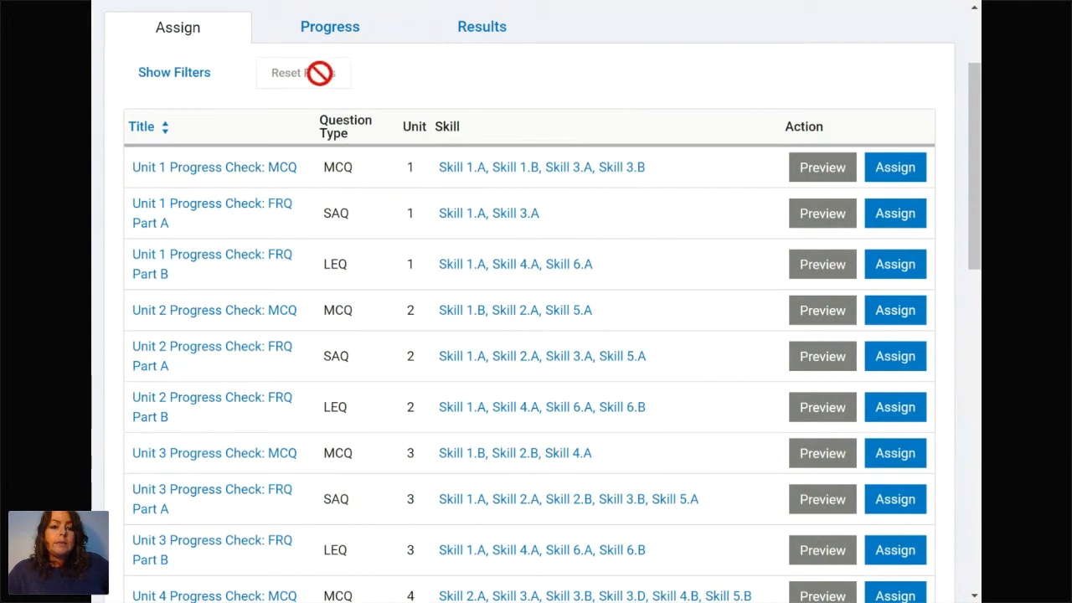
scroll(566, 103, "down", 2)
scroll(567, 105, "down", 1)
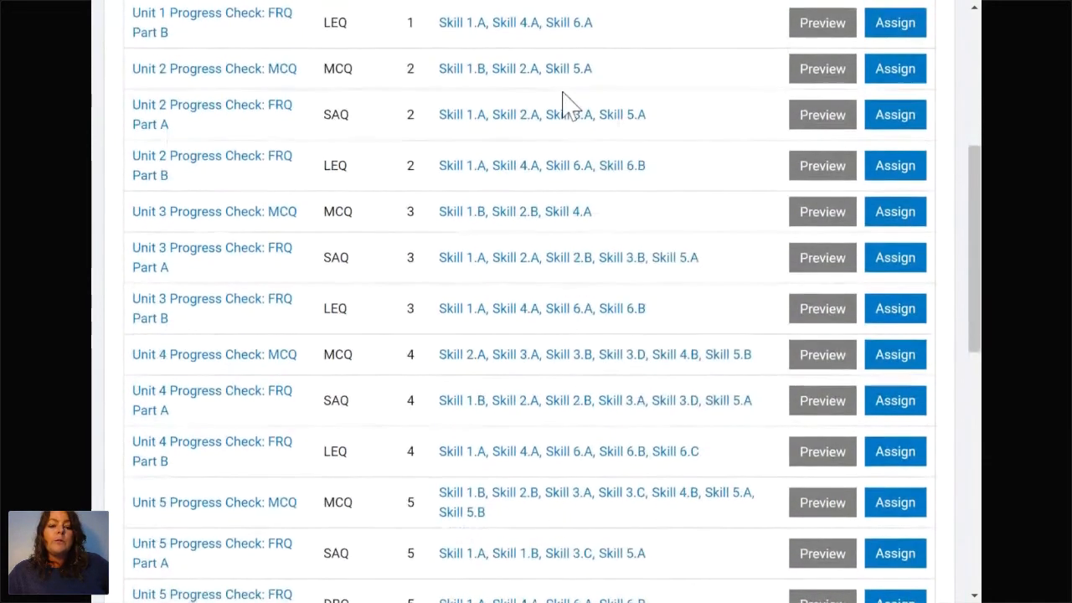
scroll(566, 105, "up", 4)
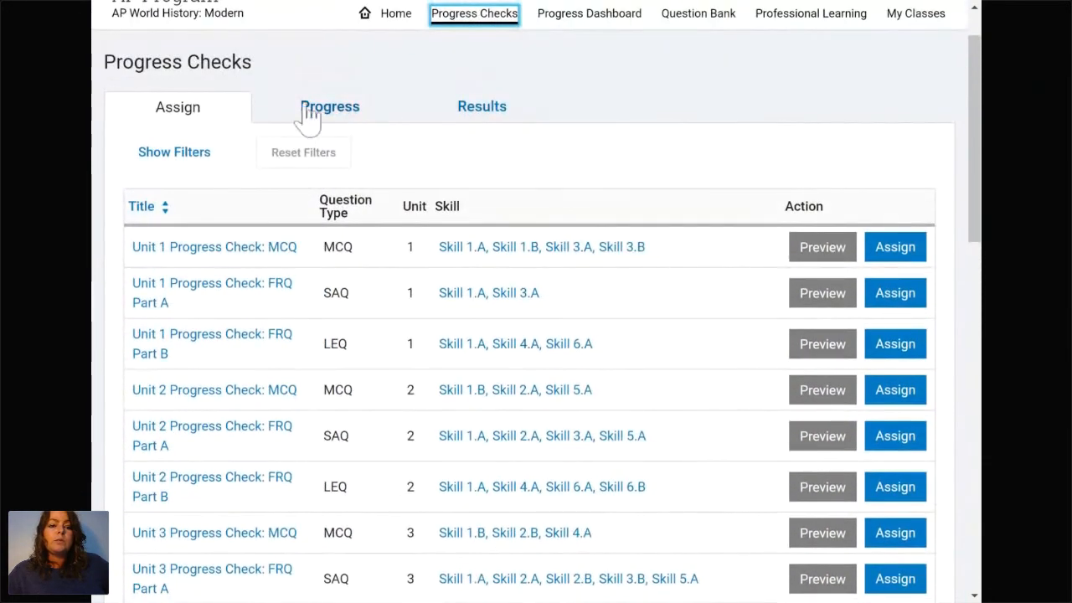
Show the progress check filters and filter the list by the MCQ question type
left_click(186, 153)
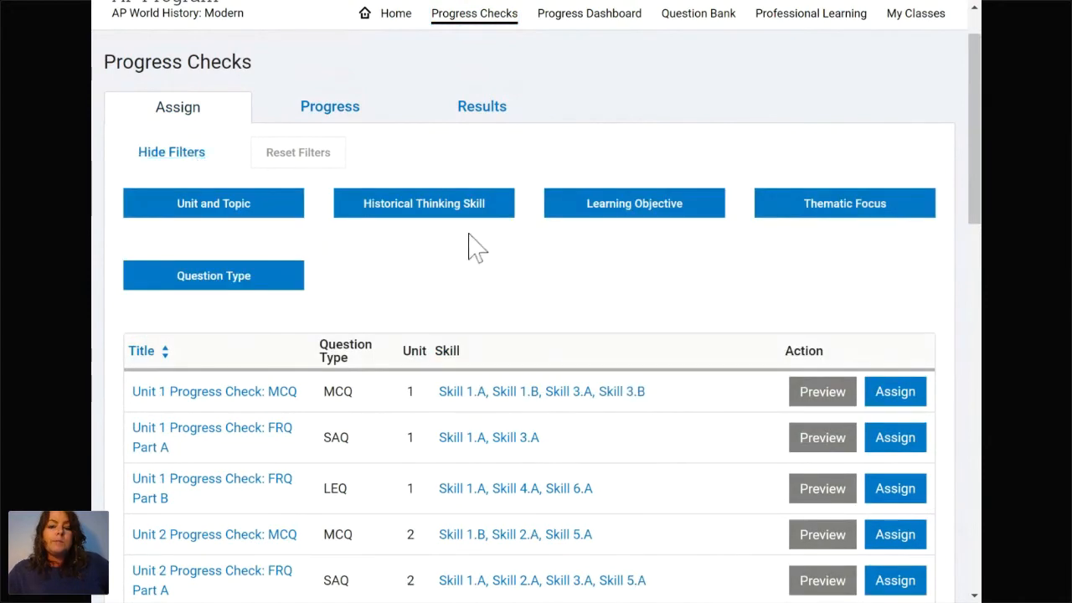
scroll(627, 261, "down", 1)
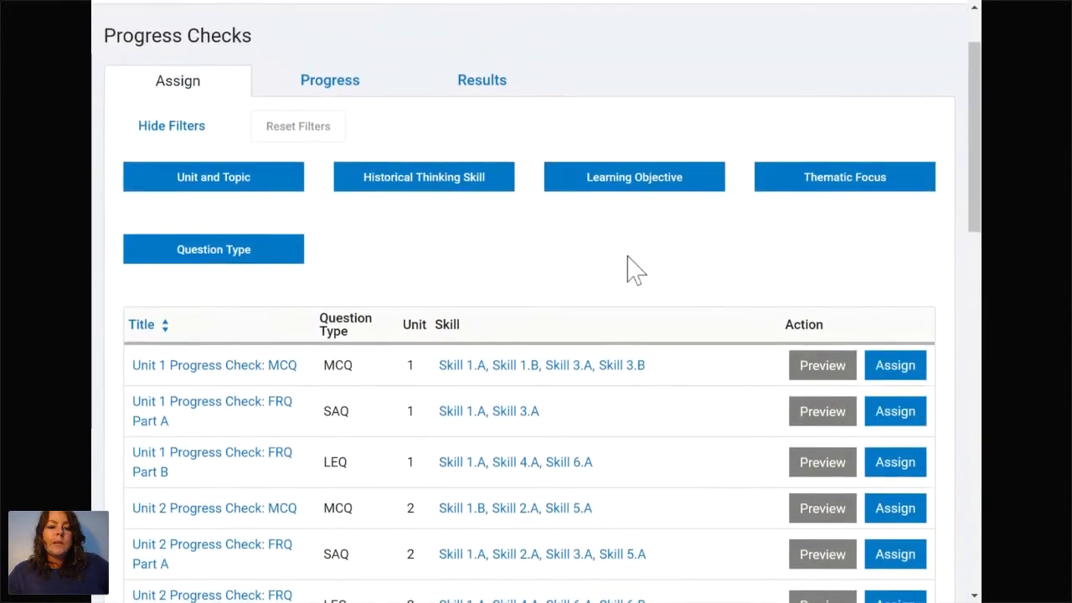
left_click(228, 262)
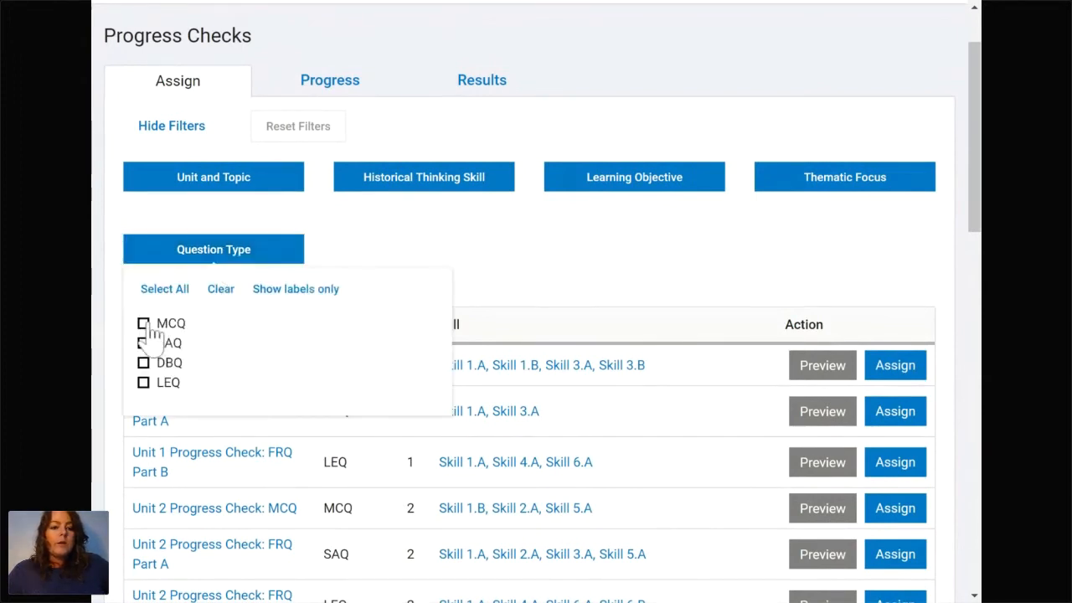
left_click(144, 324)
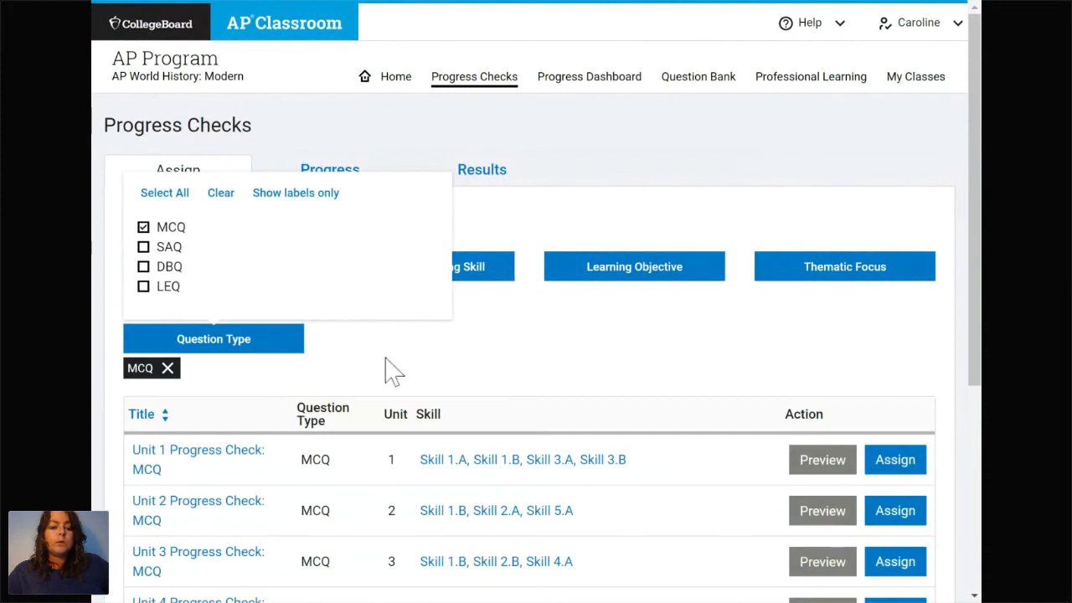
left_click(435, 368)
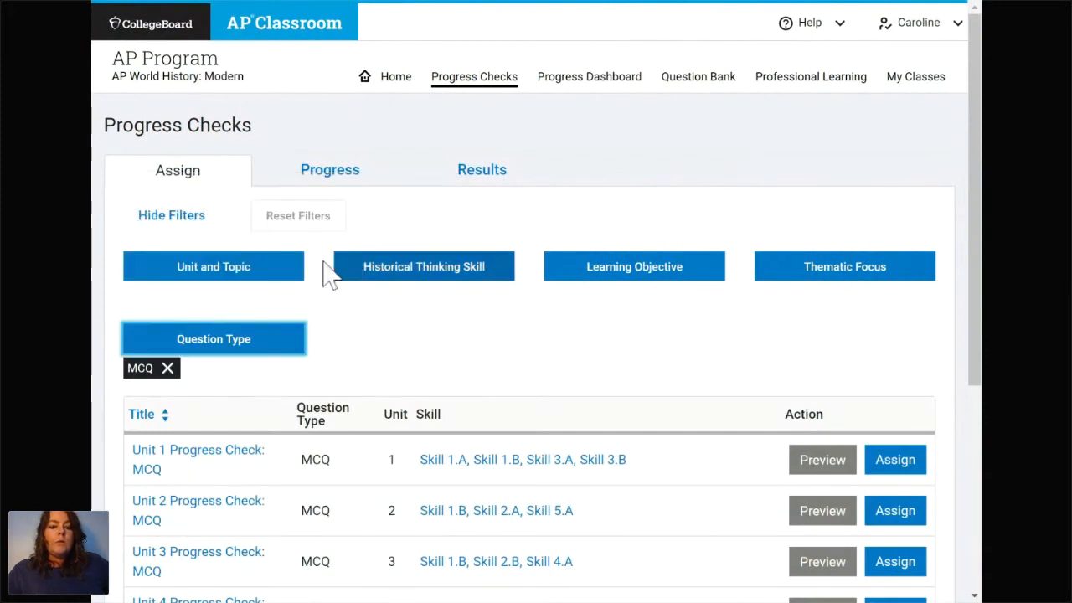
Filter the progress checks by unit 1, including it as a whole unit rather than by individual topics
left_click(299, 273)
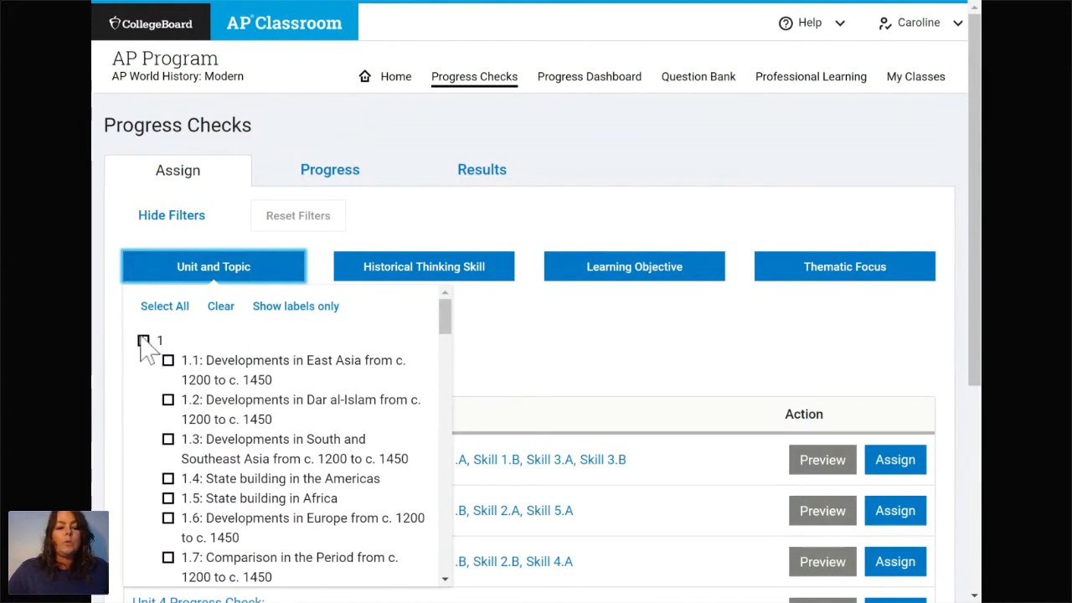
scroll(276, 406, "down", 2)
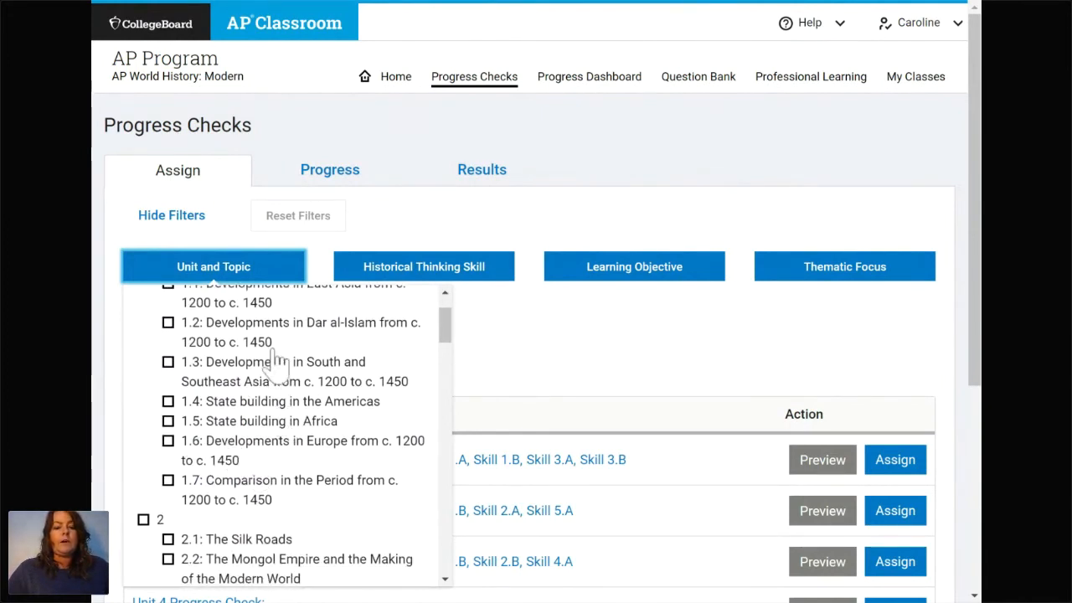
scroll(276, 360, "up", 1)
scroll(277, 360, "up", 1)
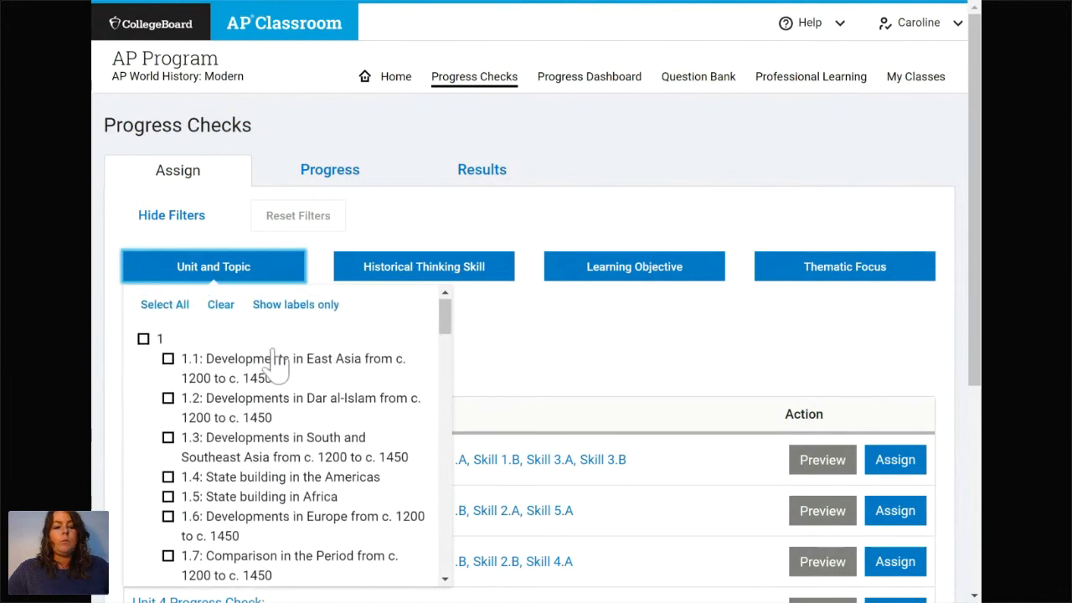
left_click(144, 339)
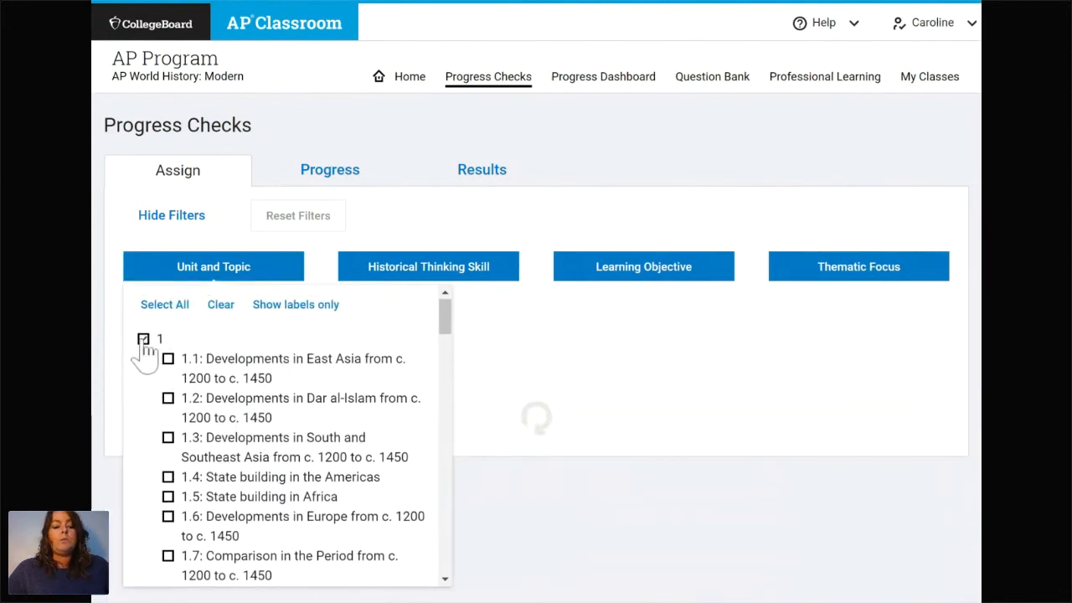
left_click(528, 348)
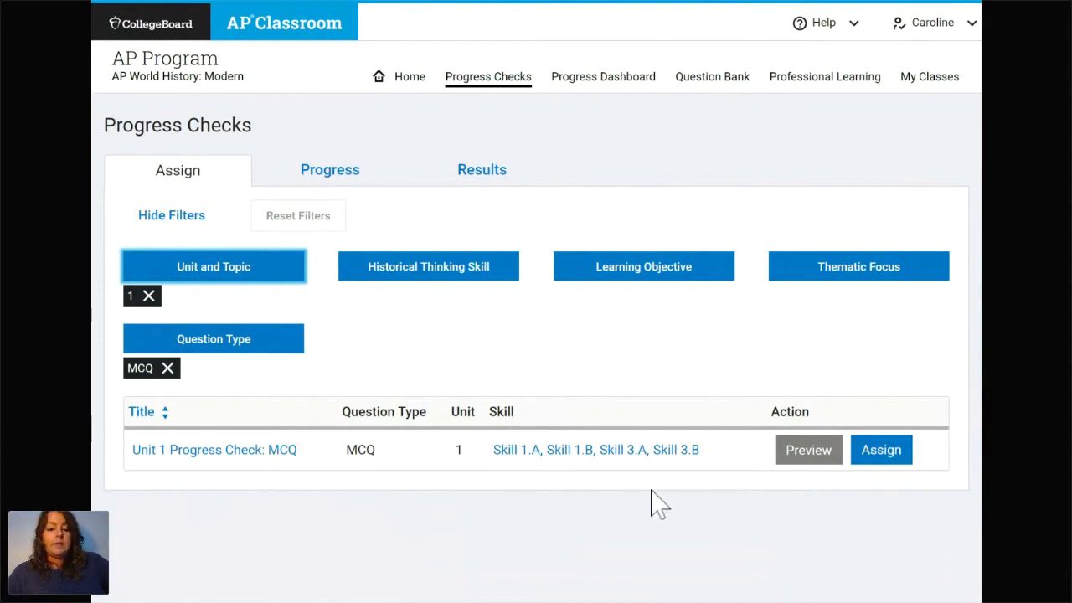
Add SAQ, DBQ and LEQ to the question type filter of the progress checks
left_click(277, 354)
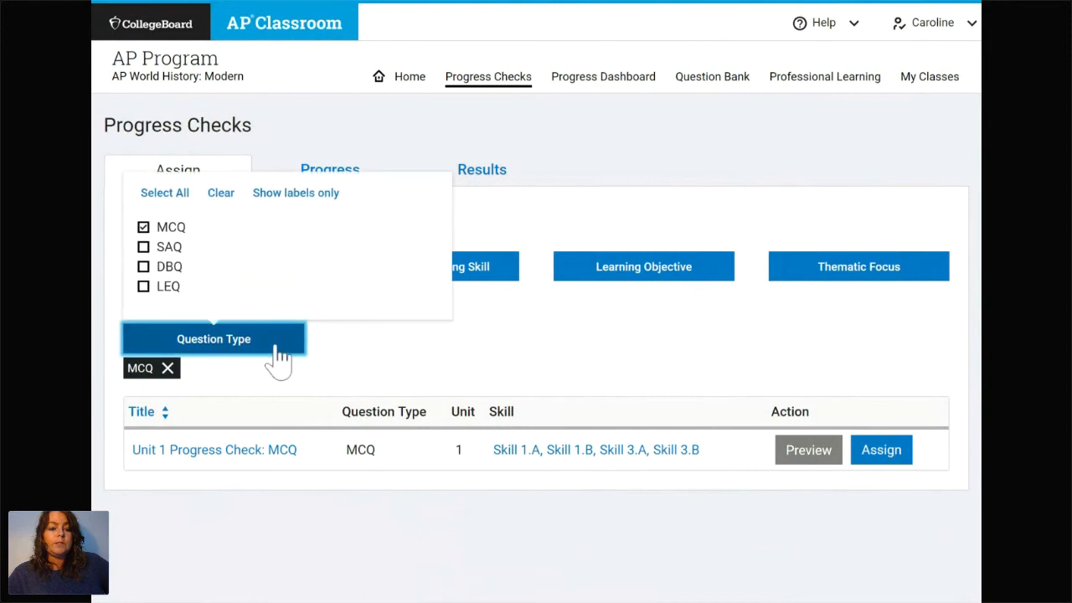
left_click(143, 247)
left_click(144, 266)
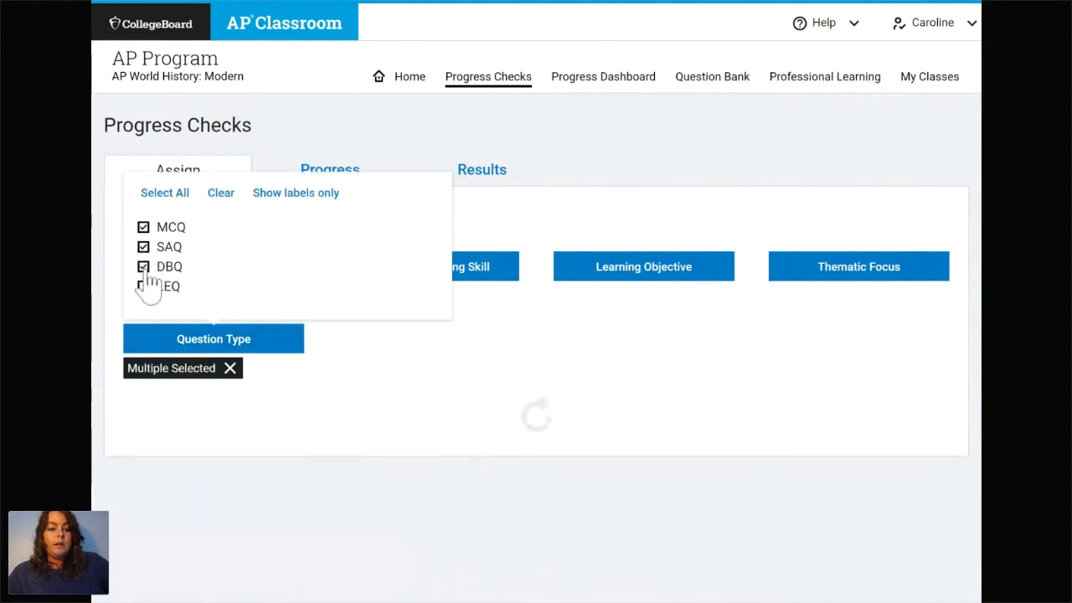
left_click(144, 287)
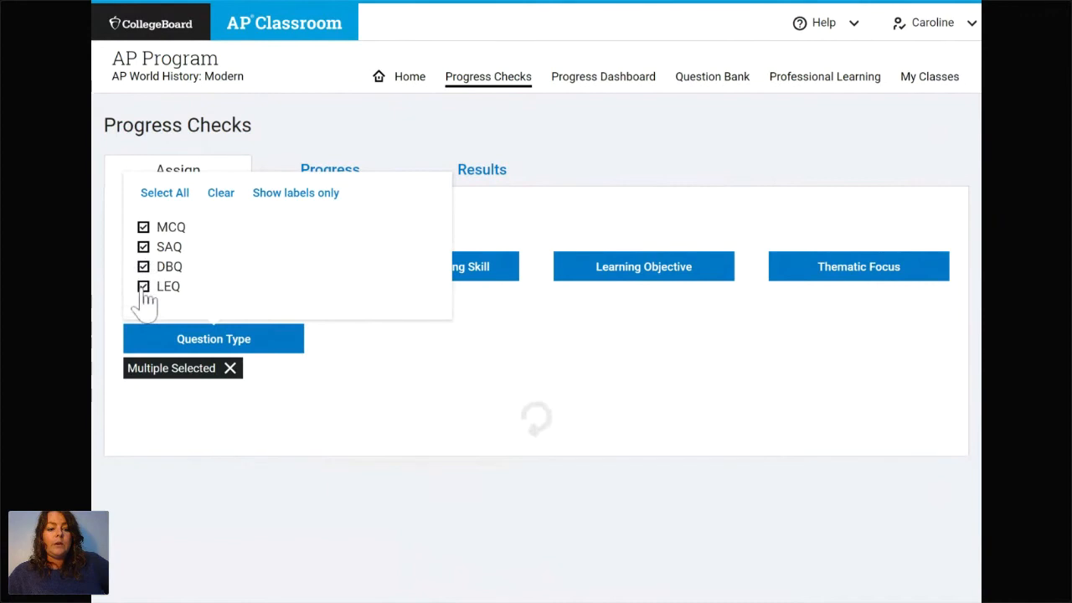
left_click(539, 347)
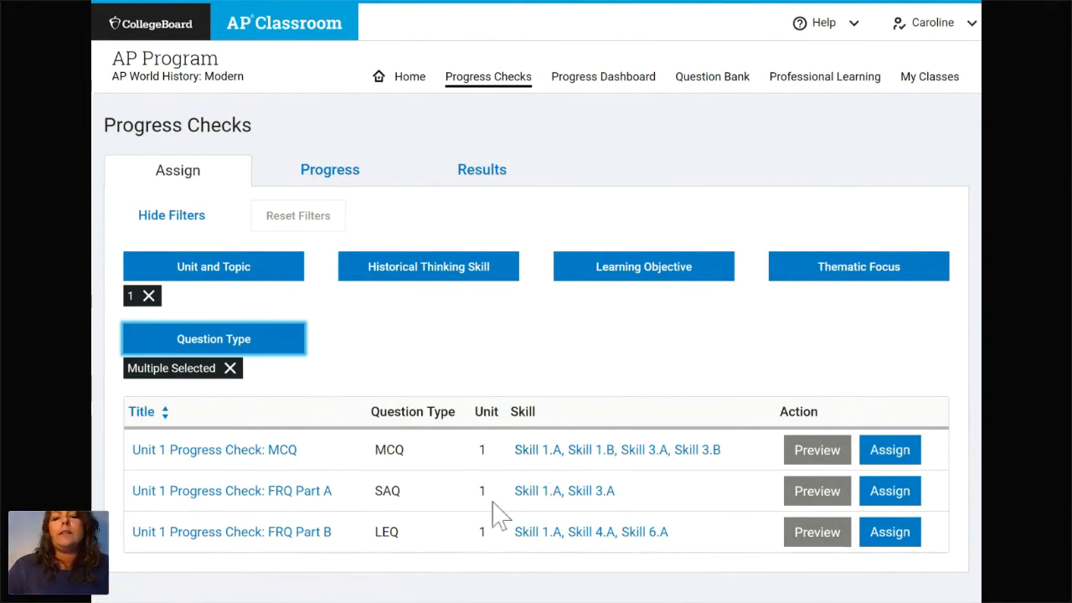
View the assignment options for Unit 1 Progress Check: MCQ and close them without assigning
left_click(891, 453)
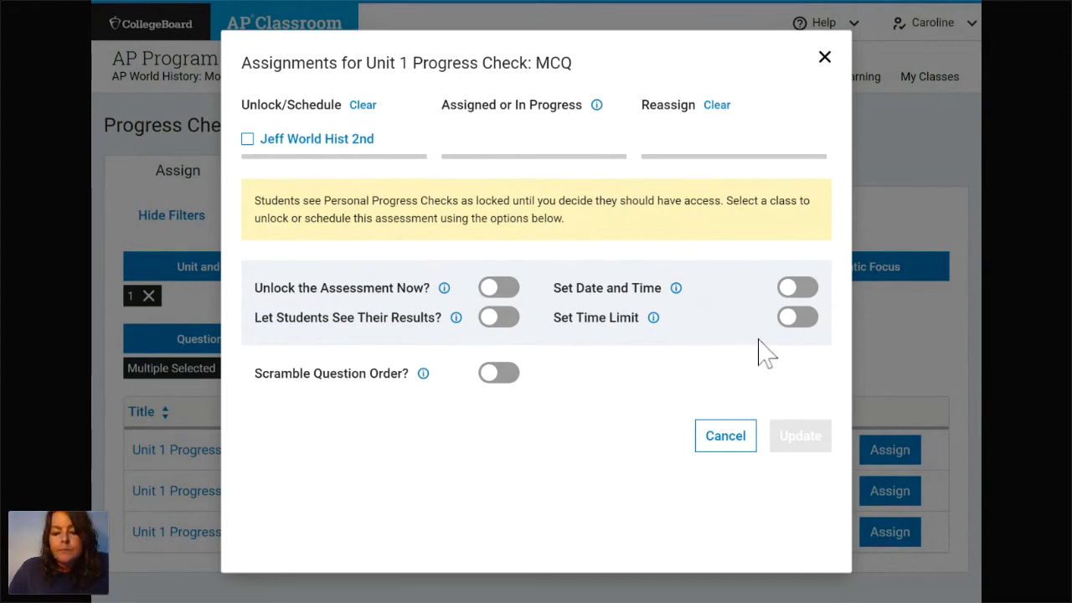
left_click(823, 57)
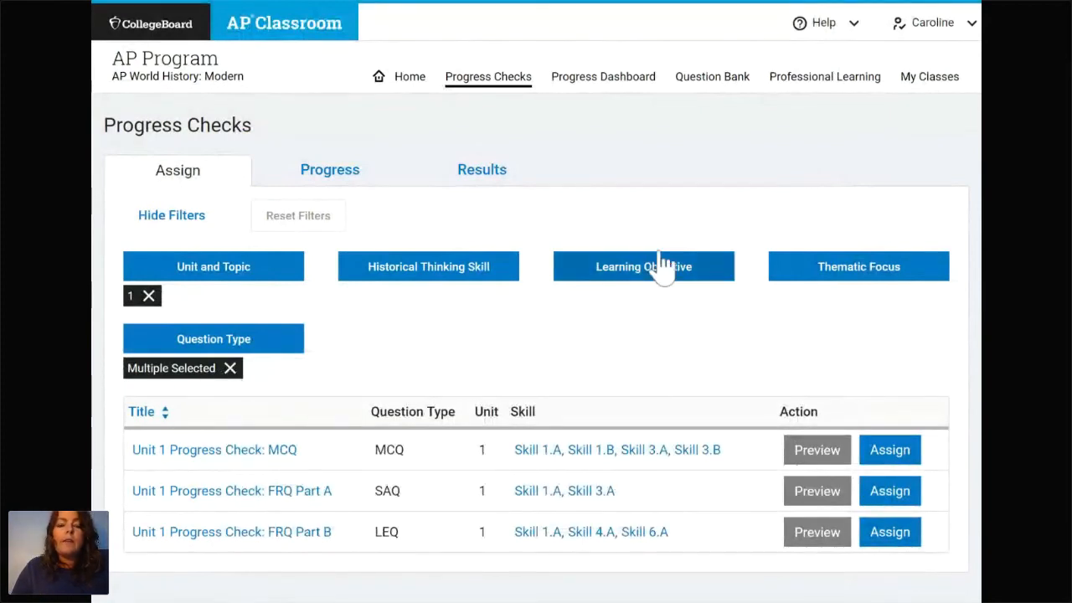
View the Progress Dashboard page, and open the Question Bank to browse its unfiltered question list
left_click(644, 92)
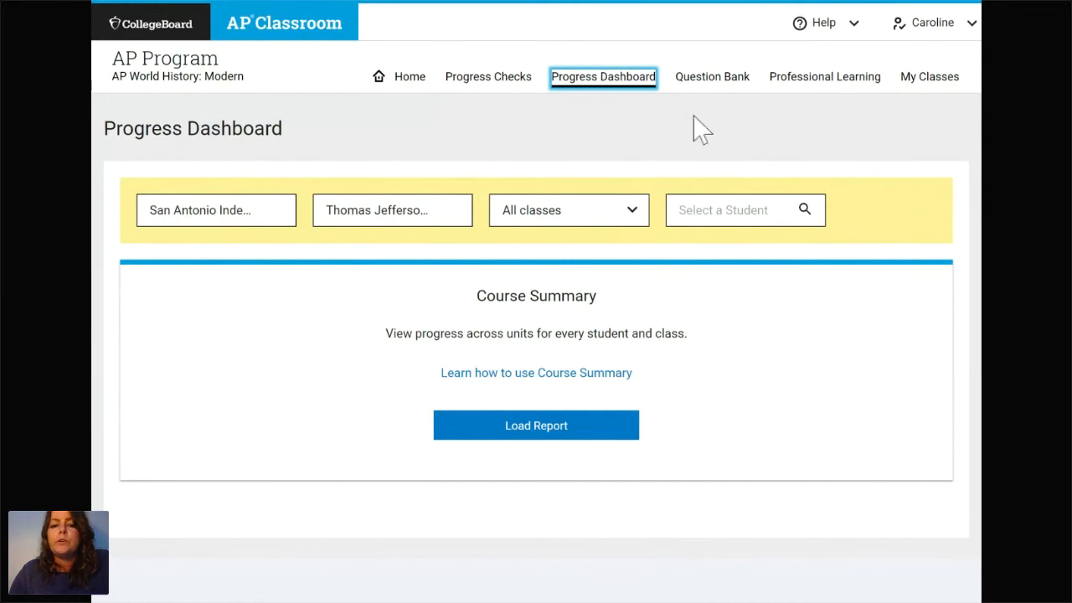
left_click(711, 77)
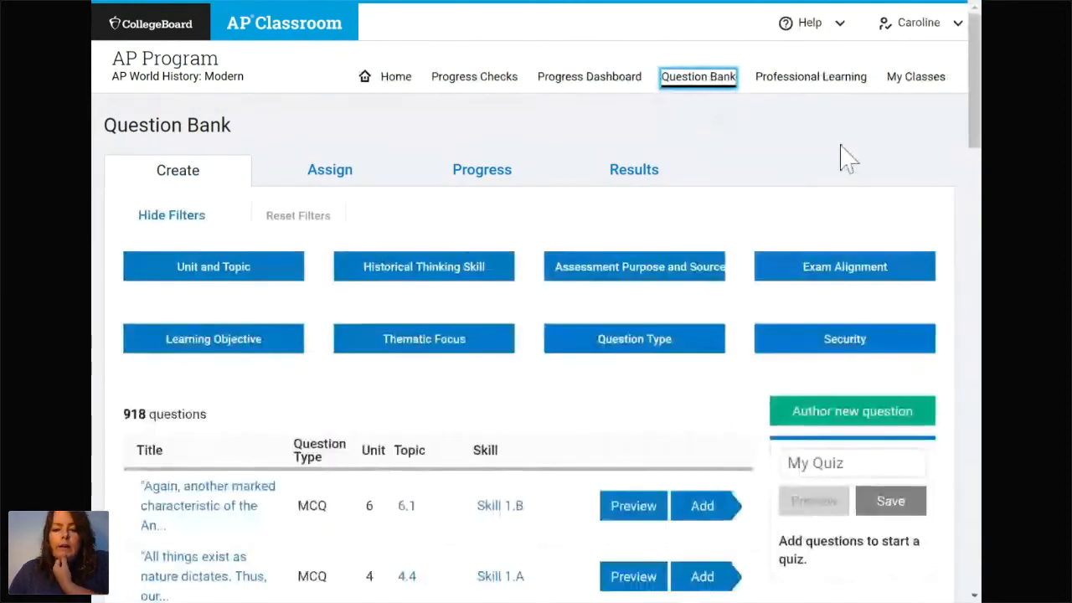
scroll(839, 157, "down", 1)
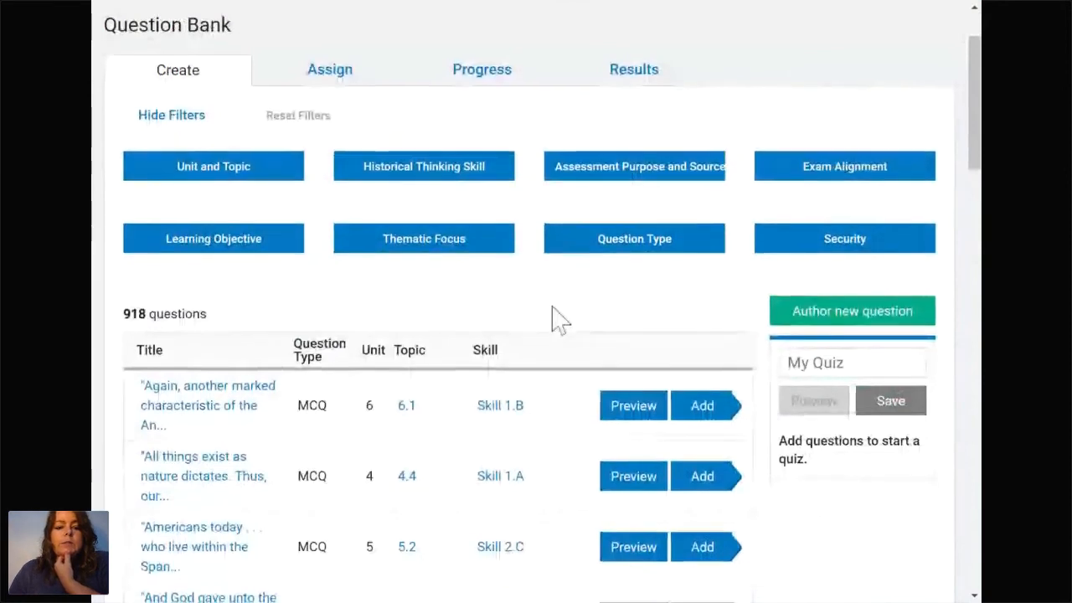
scroll(554, 318, "down", 2)
scroll(559, 319, "down", 1)
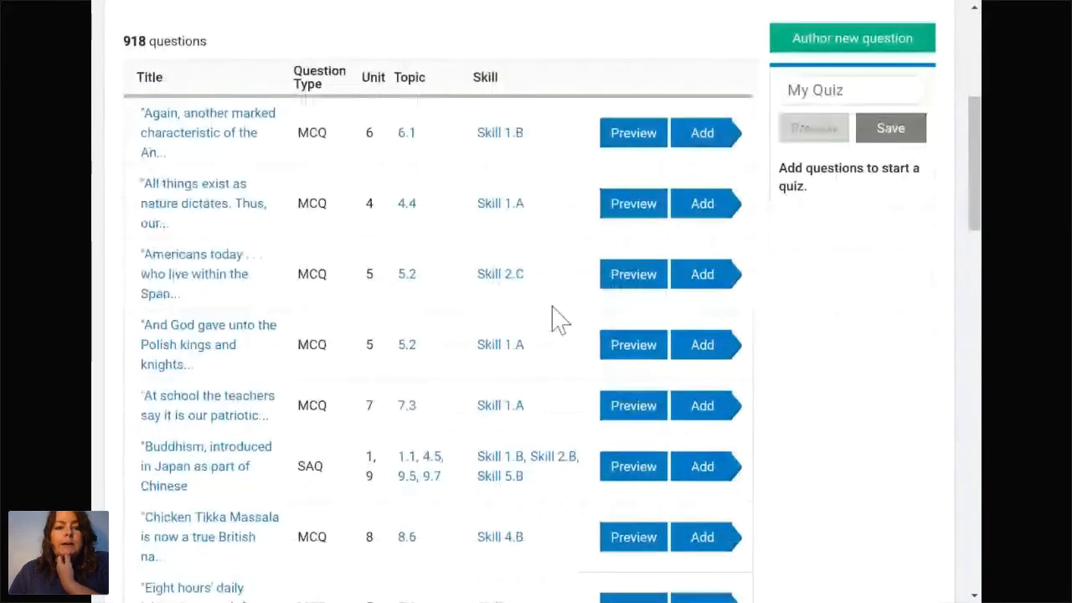
scroll(559, 319, "up", 3)
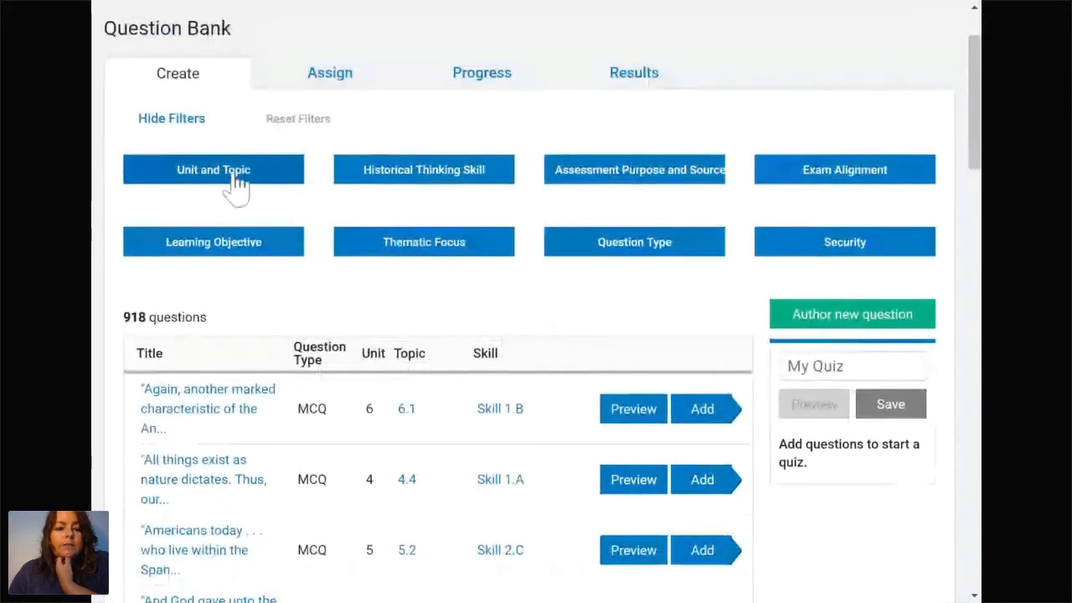
Filter the Question Bank questions by unit 1
left_click(240, 177)
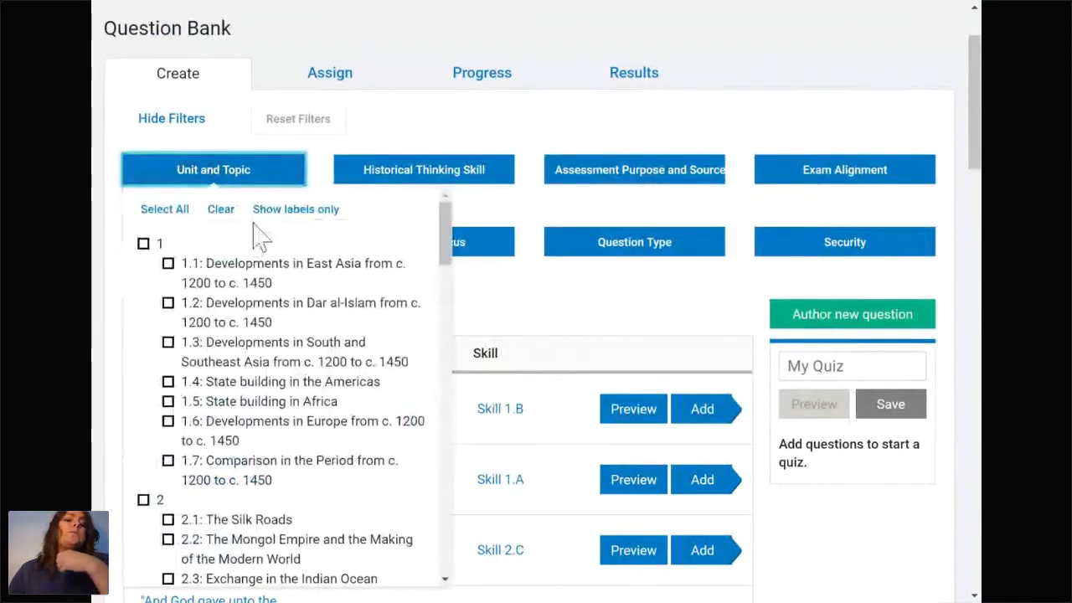
left_click(143, 245)
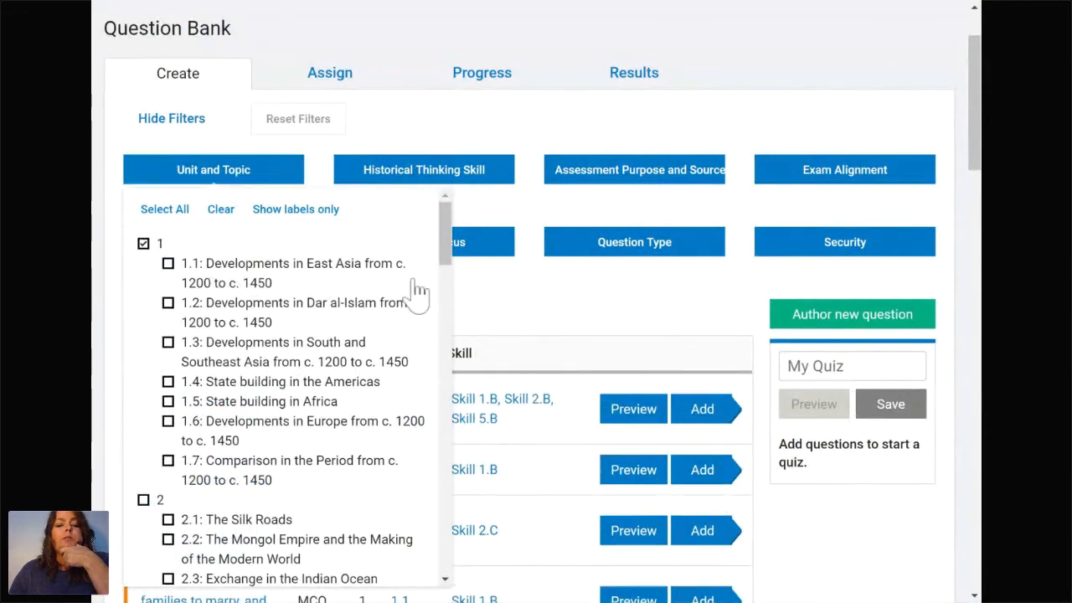
left_click(500, 297)
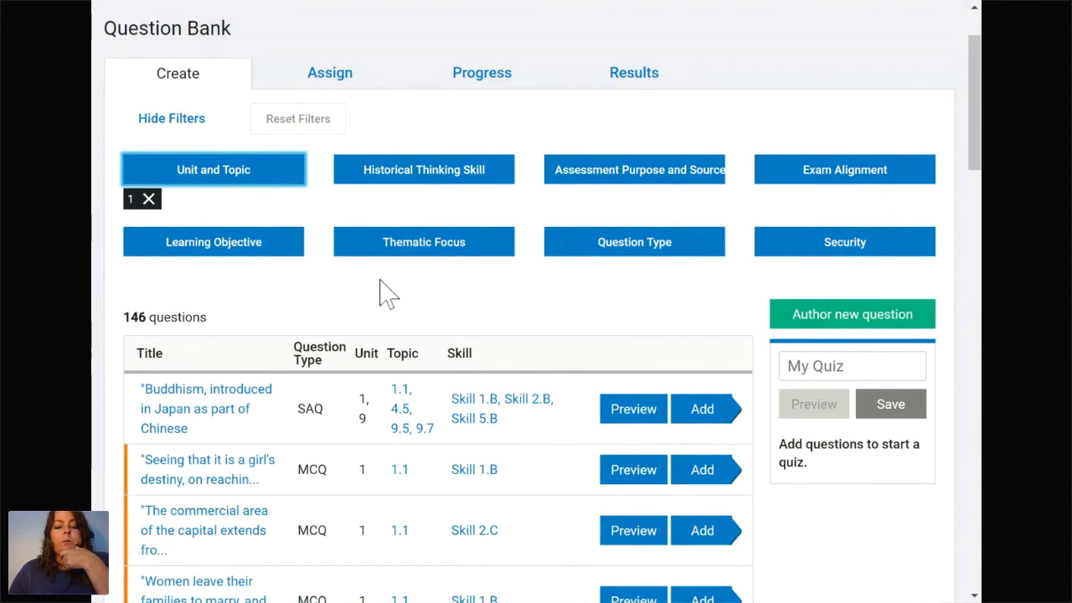
Limit the unit 1 questions in the Question Bank to the MCQ question type
scroll(483, 431, "down", 1)
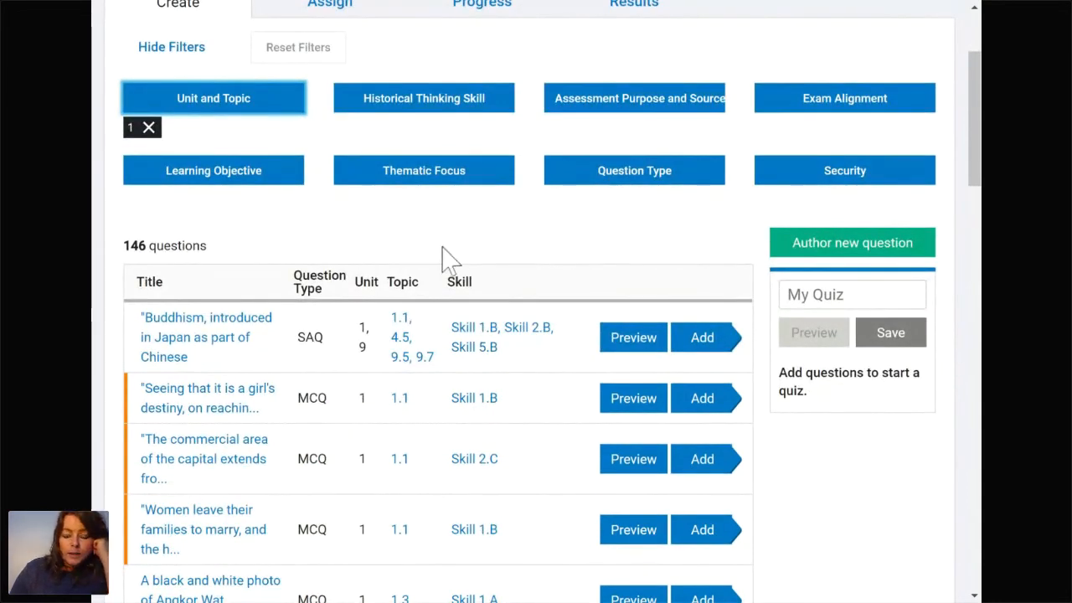
left_click(652, 182)
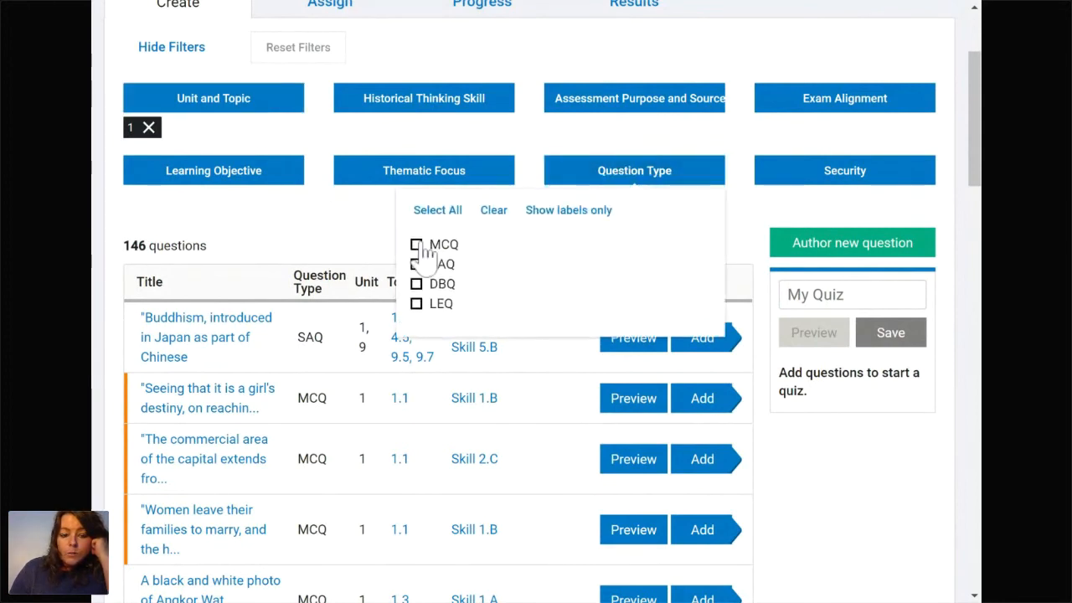
left_click(350, 236)
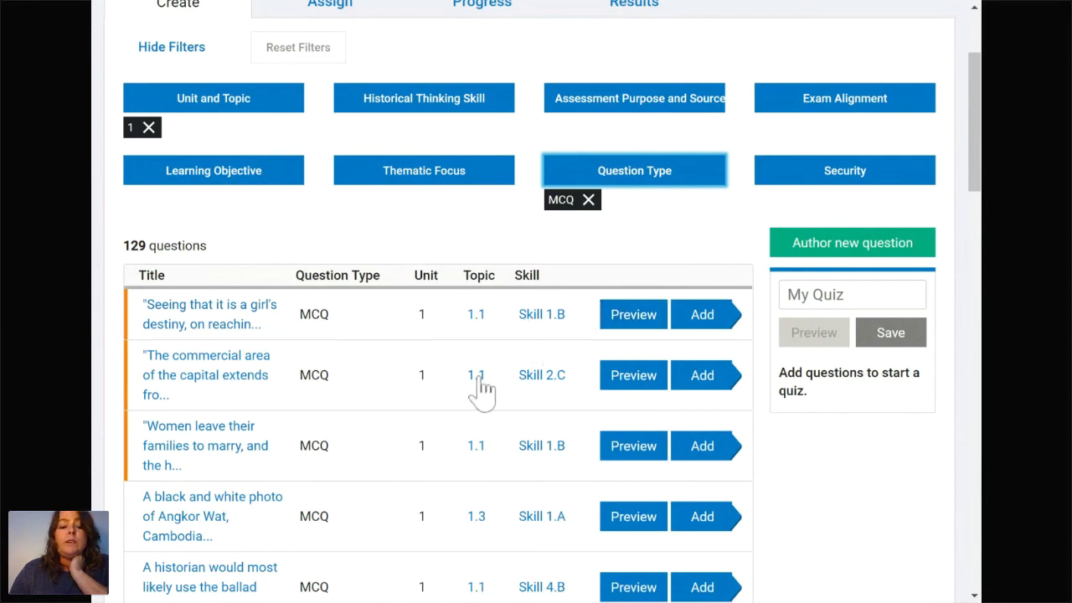
scroll(482, 389, "down", 1)
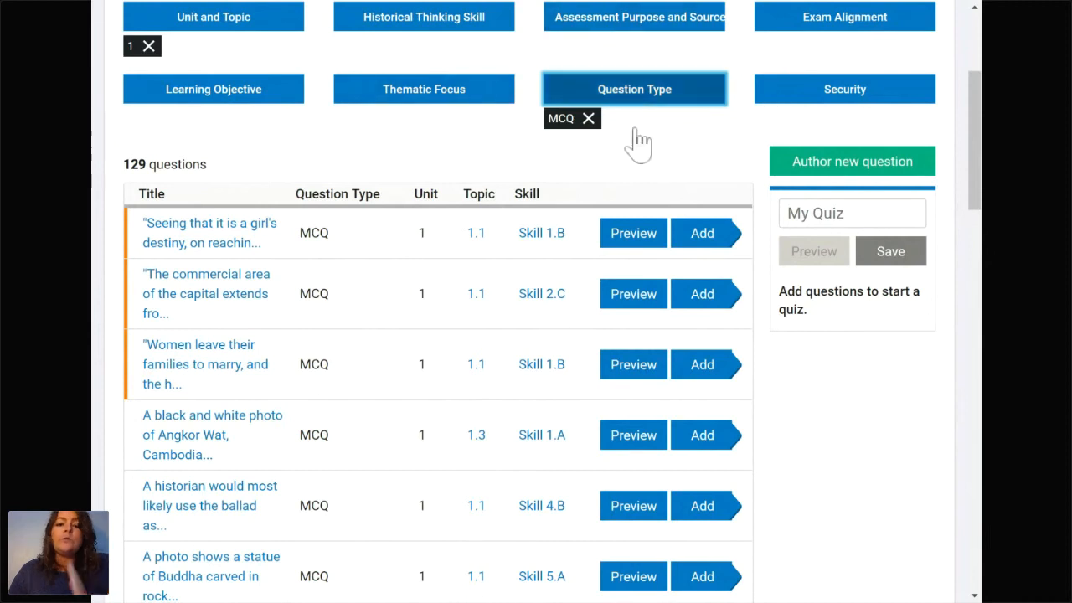
Filter the unit 1 multiple-choice questions by the Teacher Use Only security option and browse the filtered list
scroll(641, 170, "up", 2)
scroll(646, 170, "down", 1)
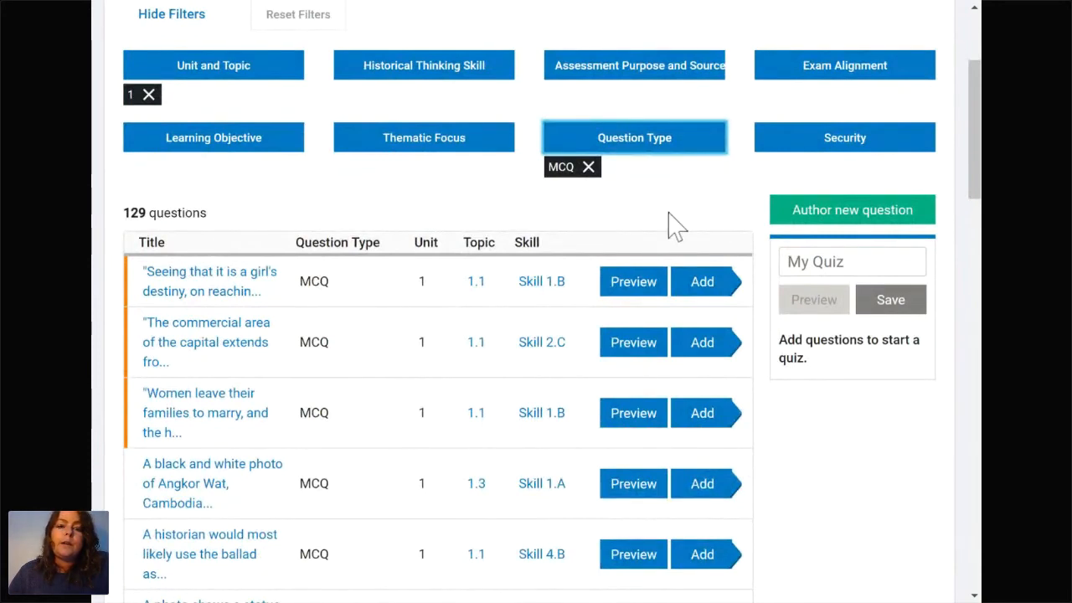
left_click(829, 149)
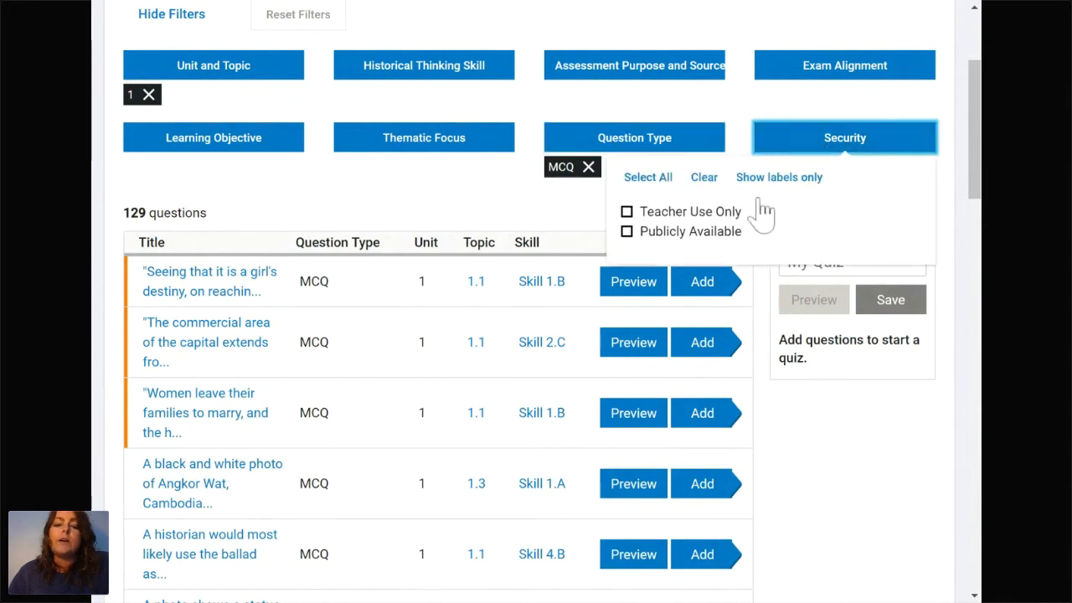
left_click(630, 213)
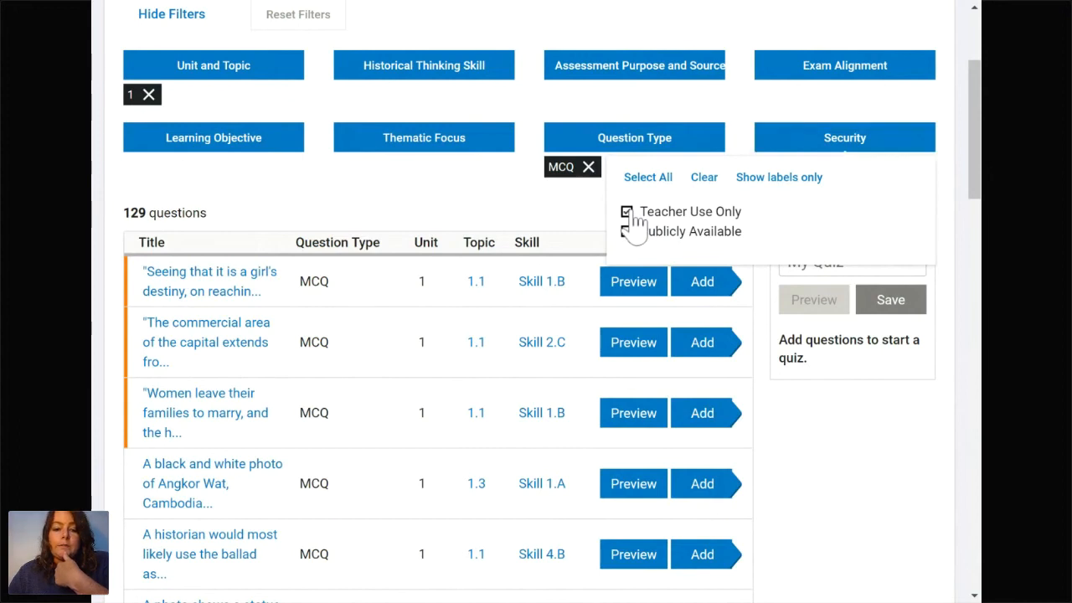
left_click(483, 195)
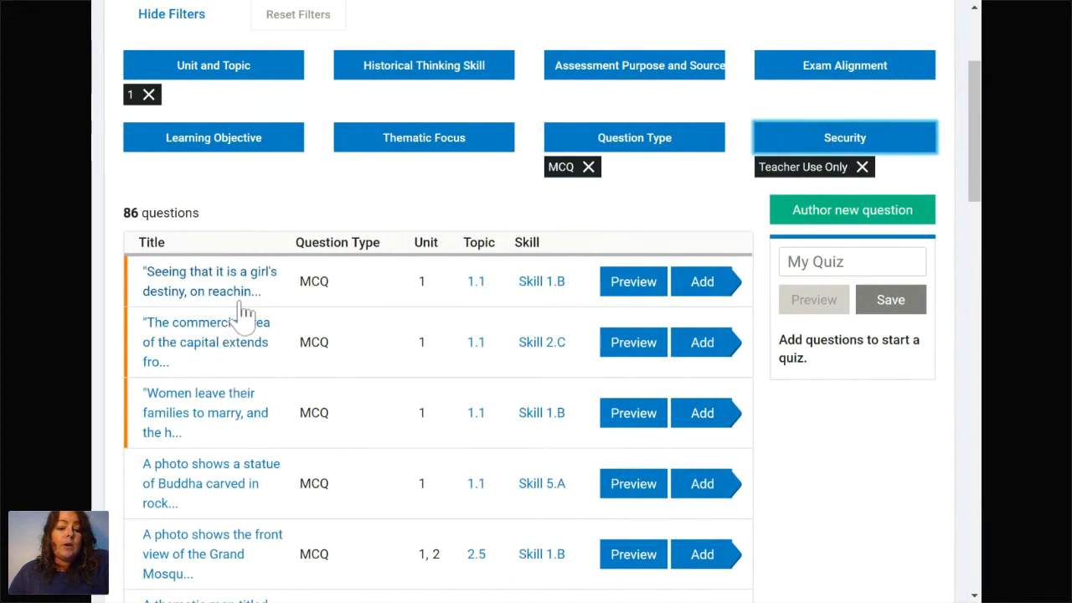
scroll(242, 312, "down", 3)
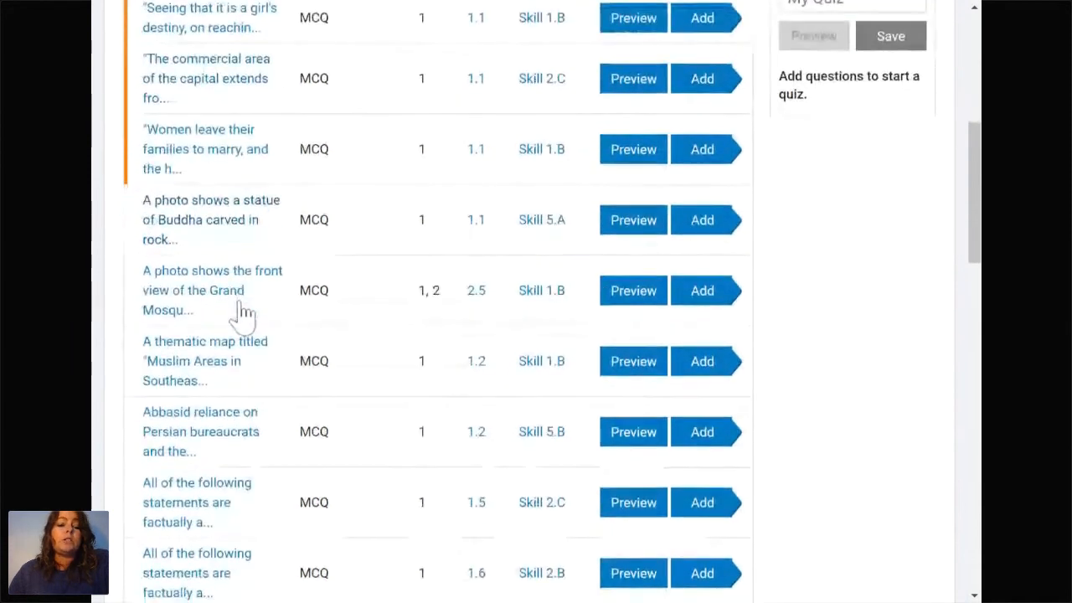
scroll(243, 311, "down", 4)
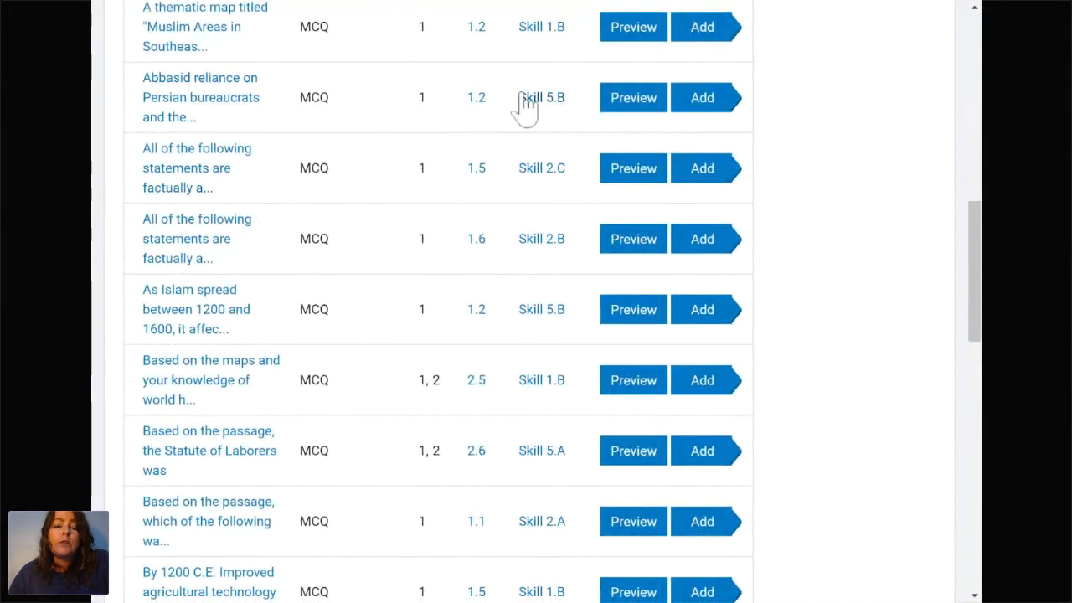
scroll(488, 215, "up", 1)
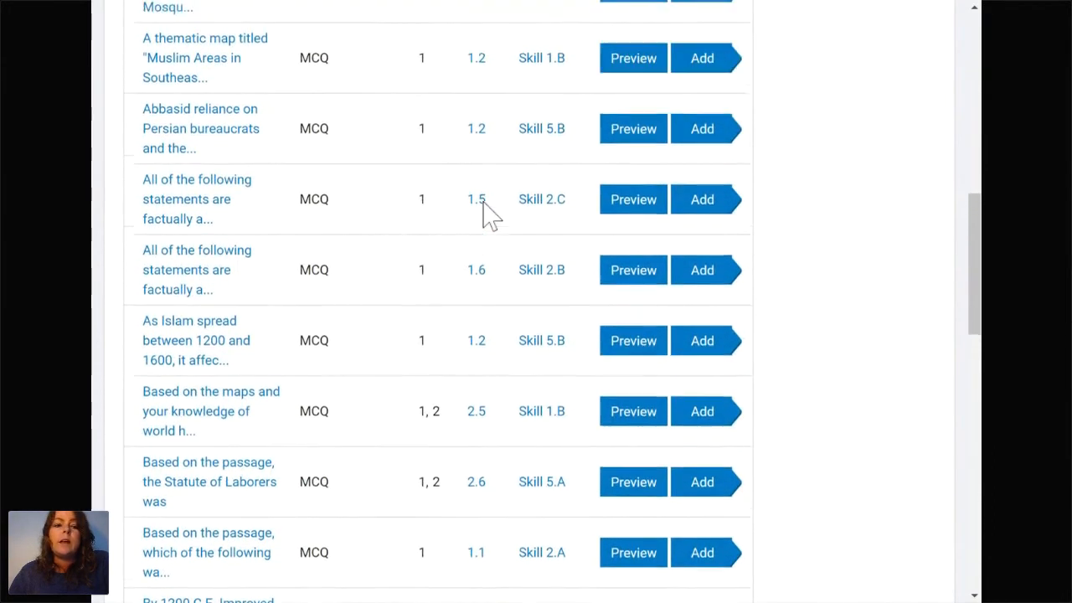
scroll(490, 215, "up", 5)
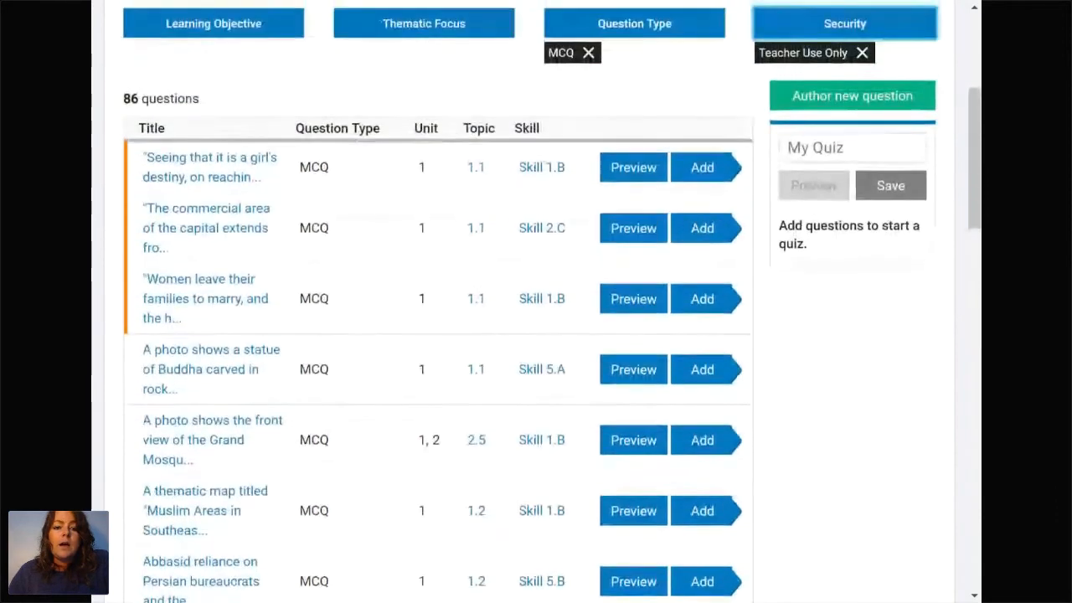
scroll(536, 301, "up", 1)
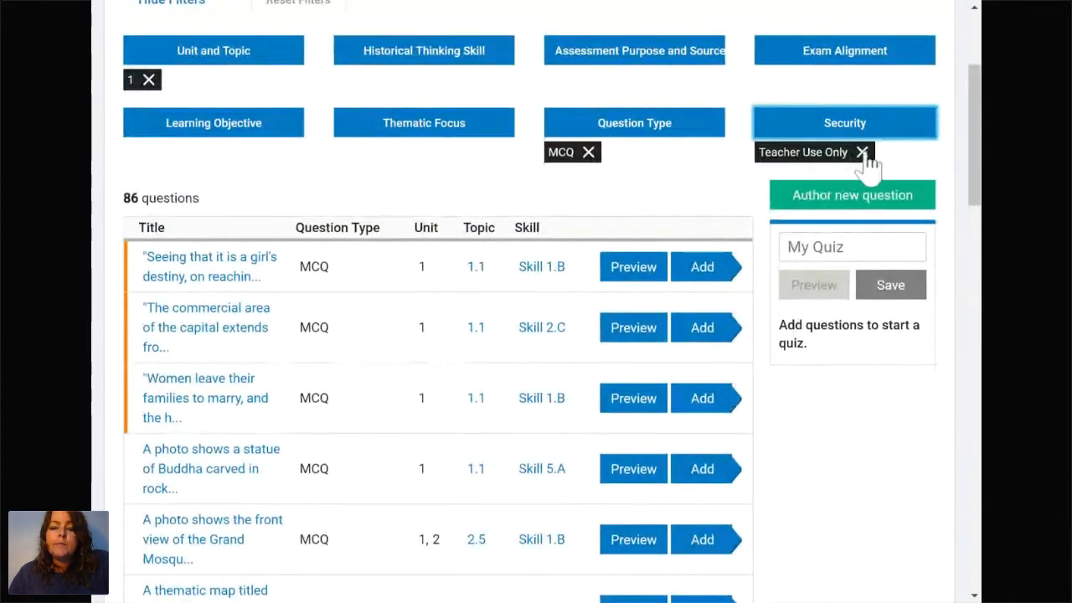
Try the Publicly Available security filter in place of Teacher Use Only, browse the questions, and clear the filter
left_click(863, 152)
left_click(854, 143)
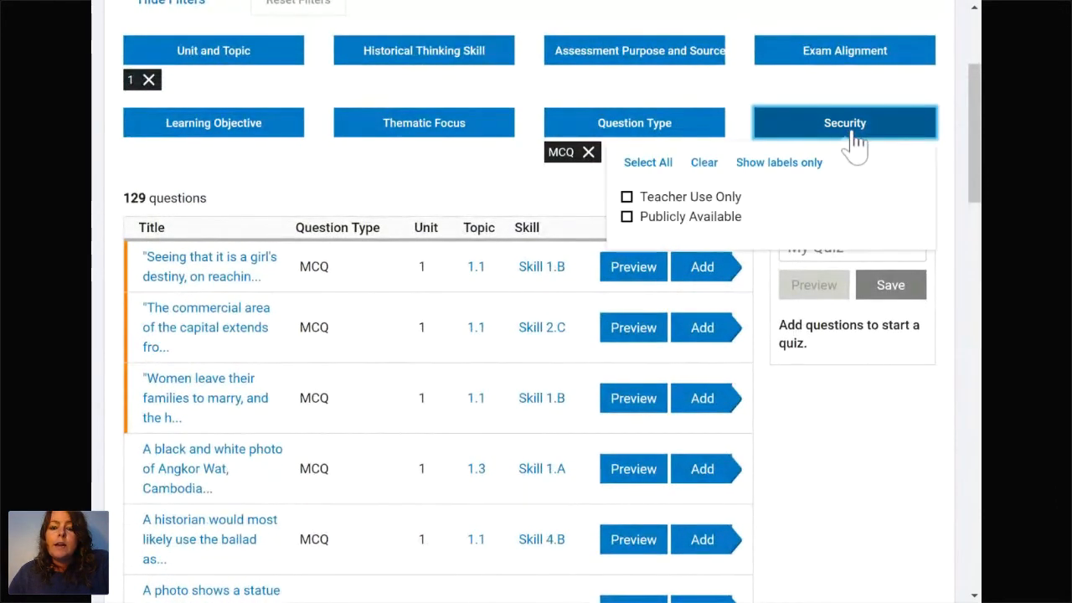
left_click(627, 217)
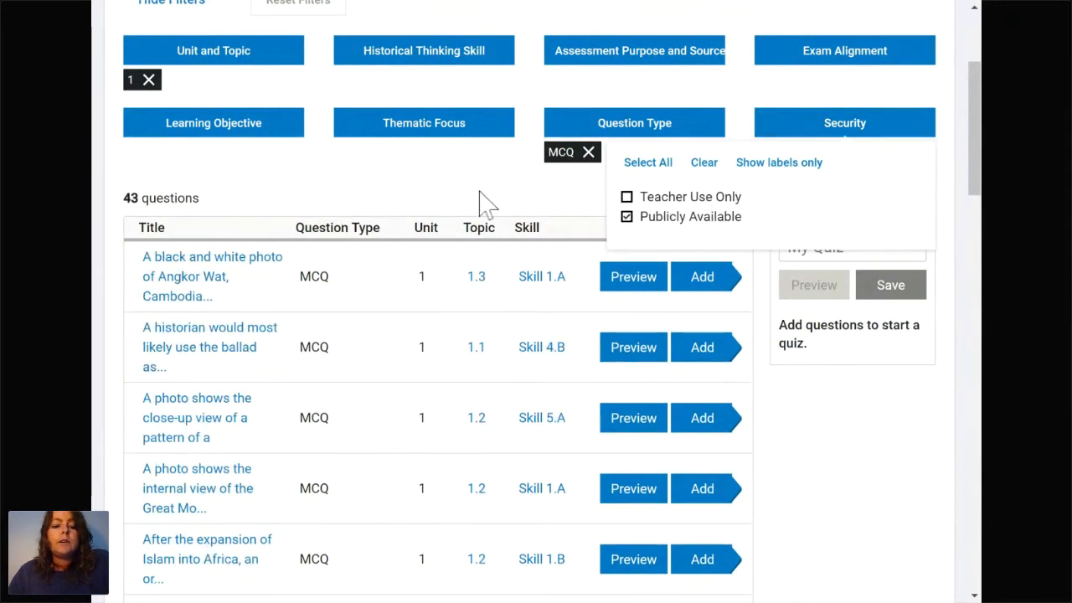
key("Escape")
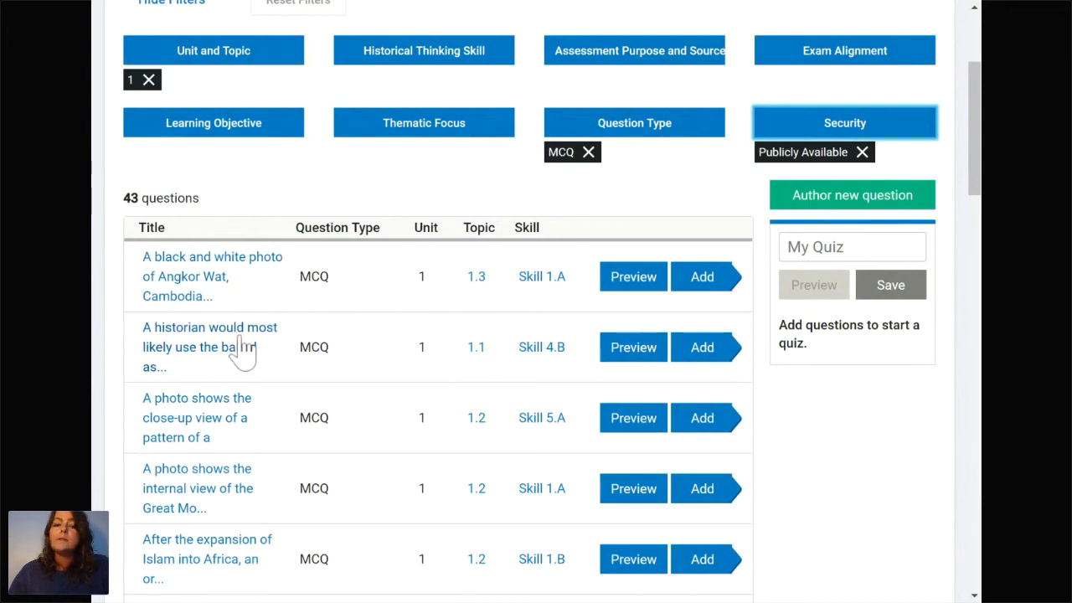
scroll(355, 427, "down", 2)
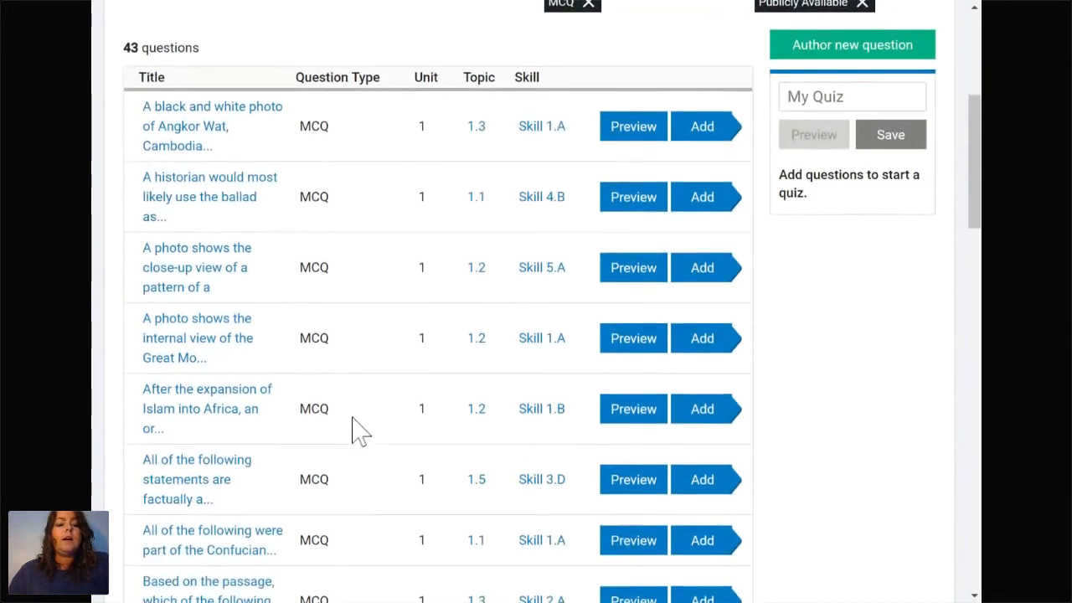
scroll(355, 429, "down", 4)
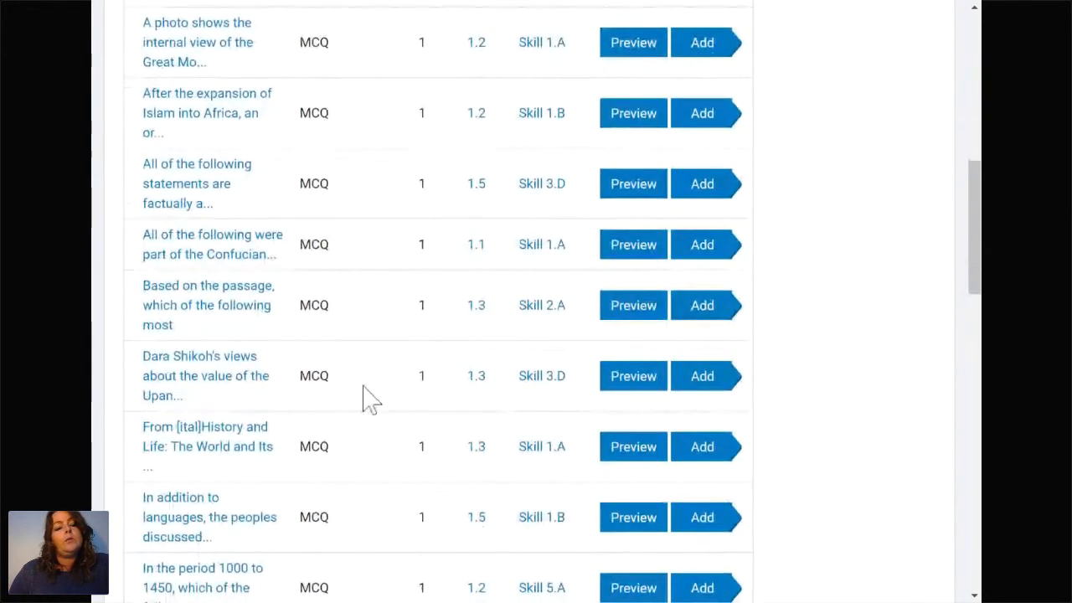
scroll(389, 283, "up", 3)
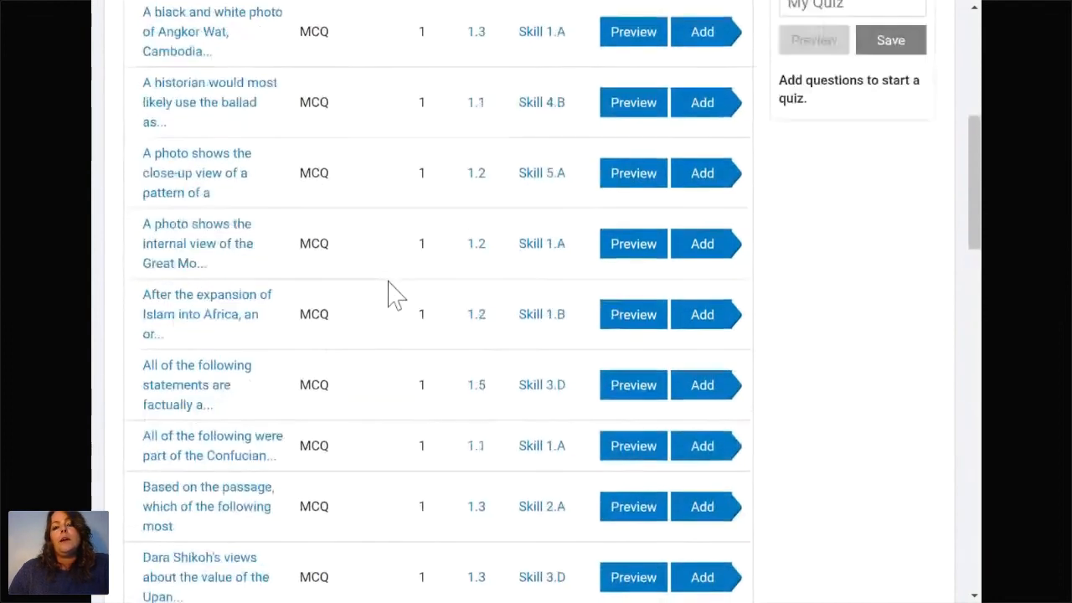
scroll(392, 289, "up", 5)
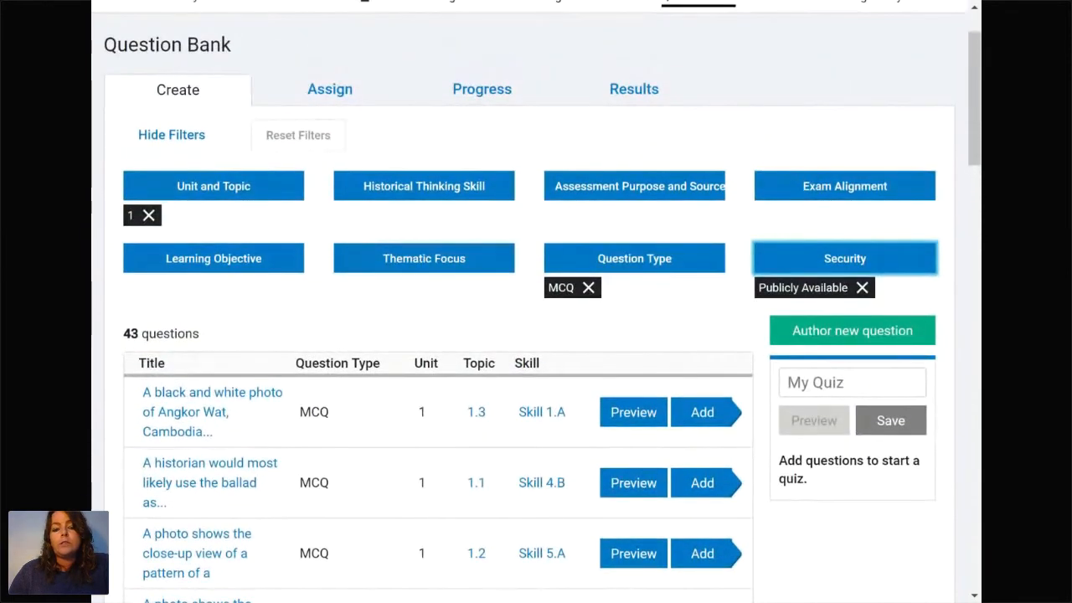
left_click(862, 288)
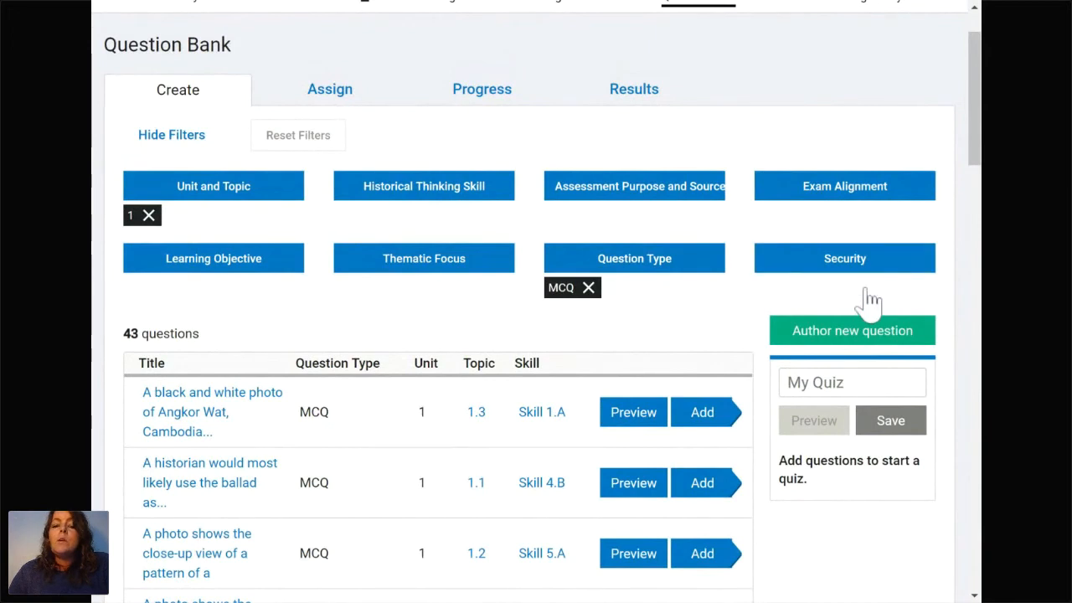
Remove the MCQ question type filter and browse the unit 1 questions of all types
left_click(589, 288)
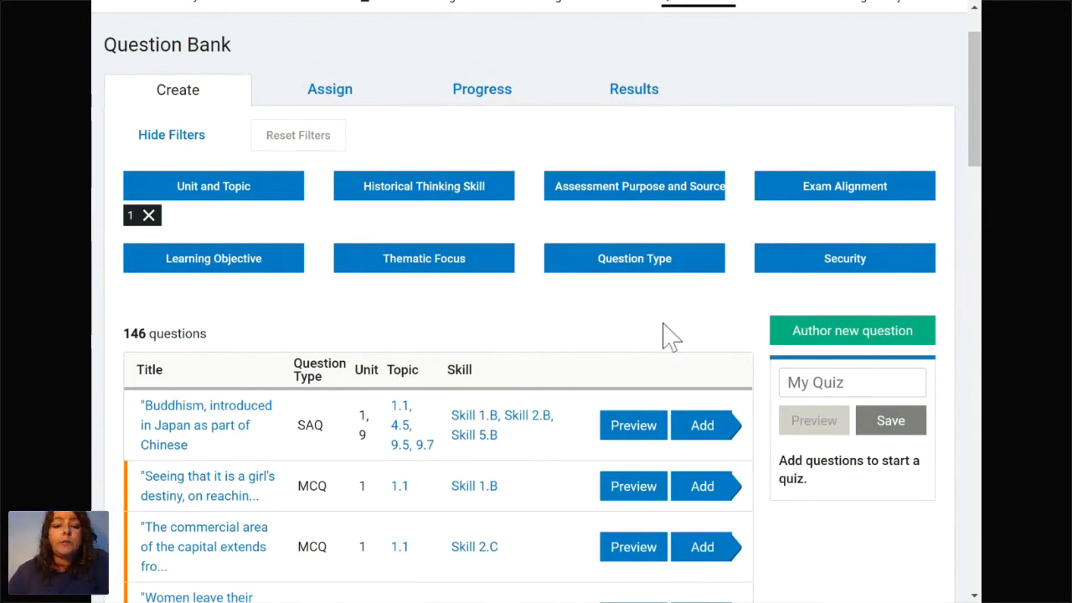
scroll(665, 335, "down", 3)
scroll(670, 335, "down", 3)
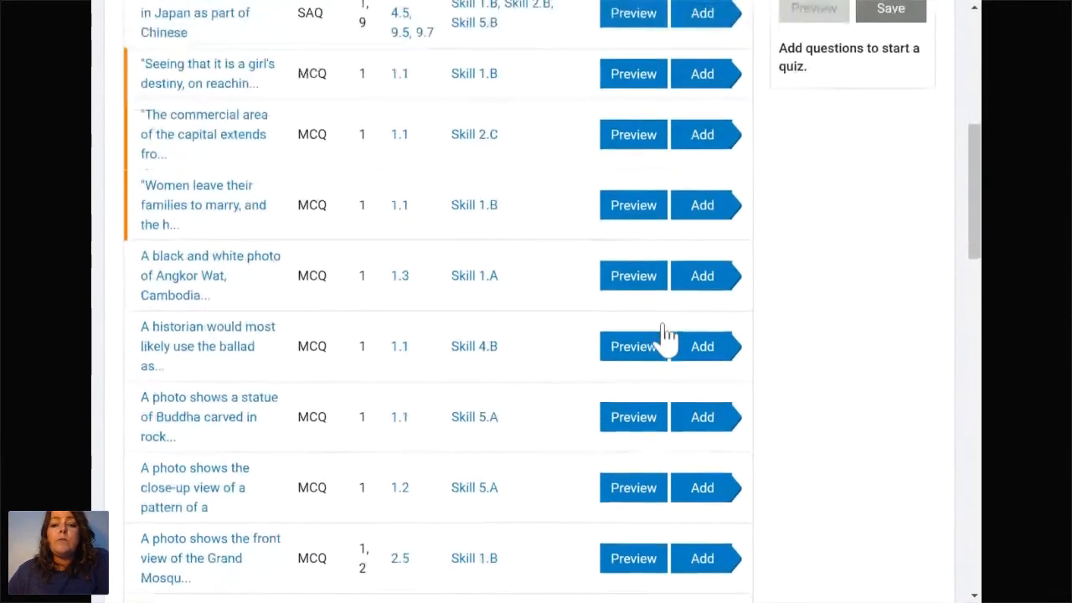
scroll(669, 335, "up", 2)
scroll(666, 335, "up", 5)
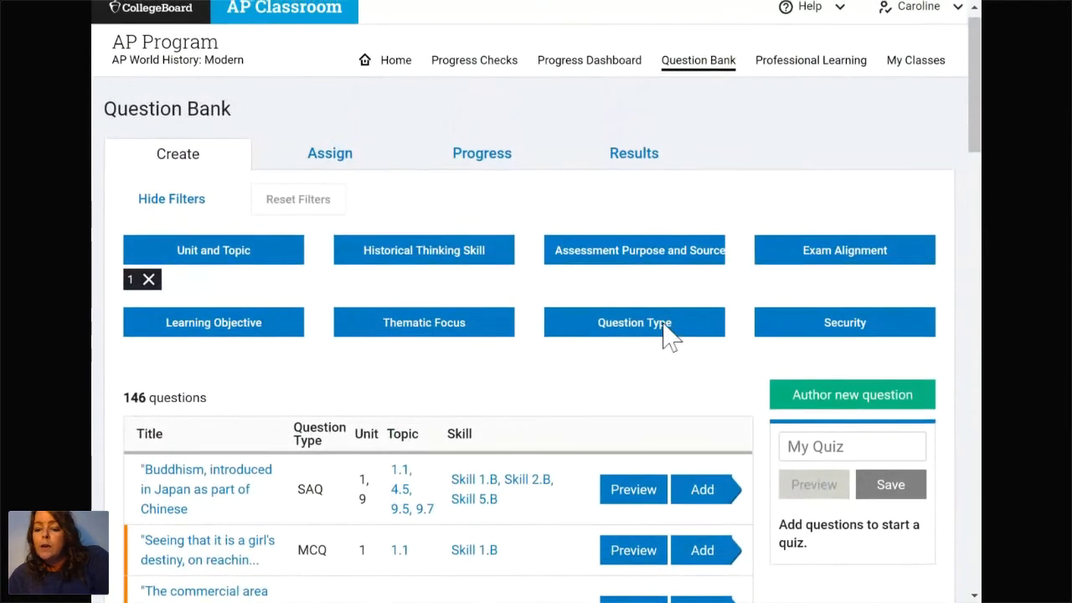
scroll(670, 335, "up", 1)
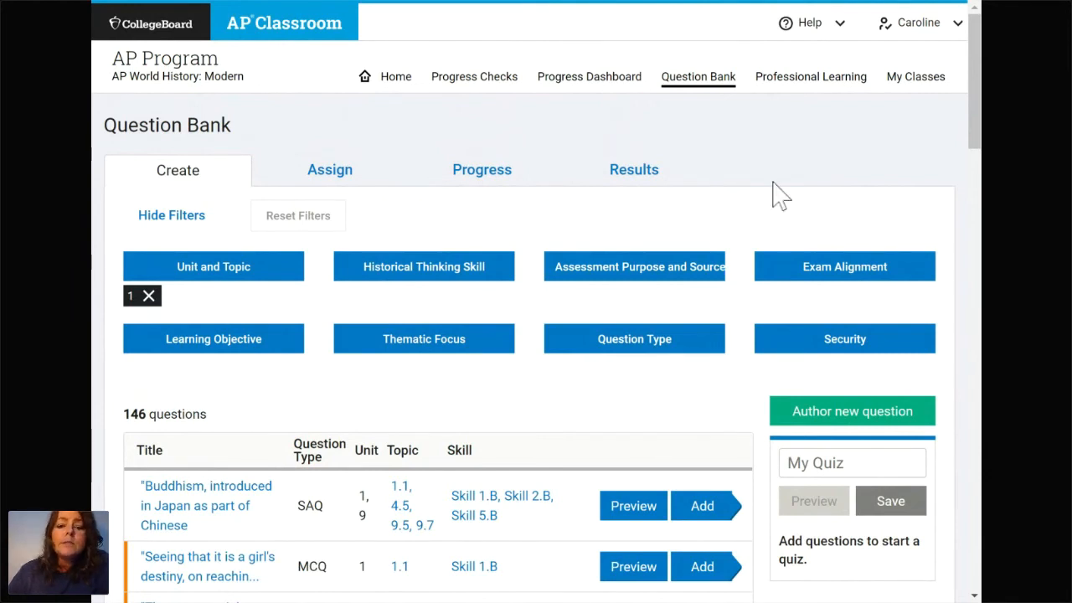
scroll(676, 402, "down", 1)
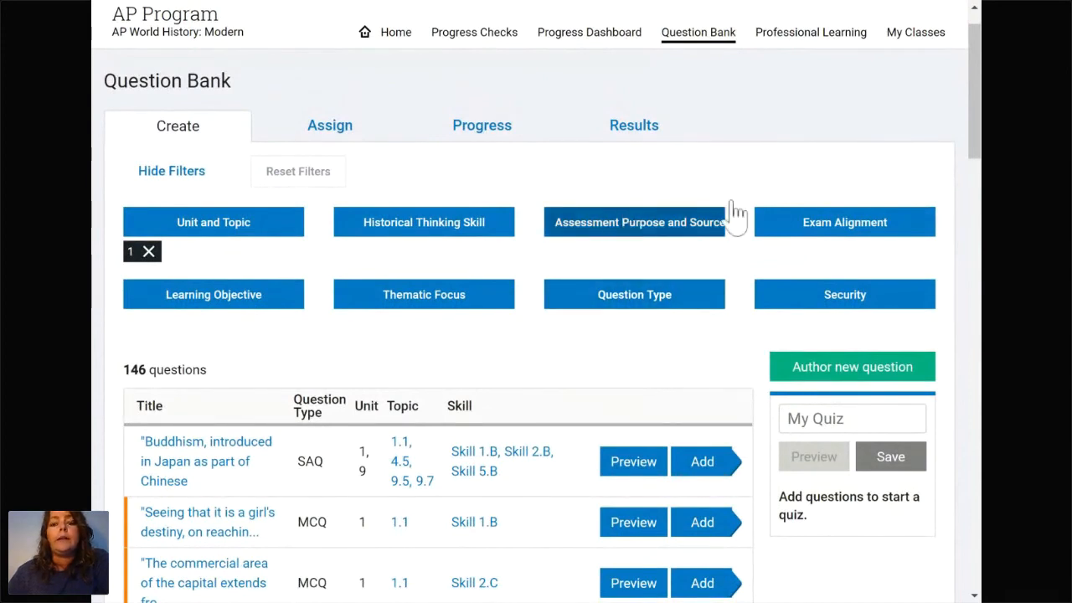
Replace the unit 1 filter with topic 1.1: Developments in East Asia from c. 1200 to c. 1450
left_click(148, 251)
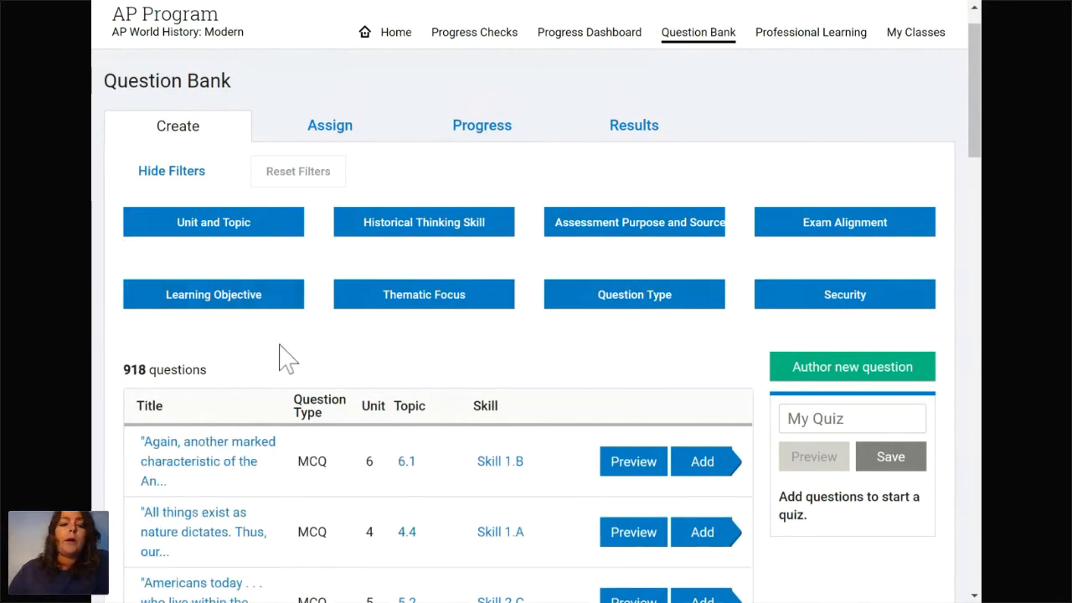
scroll(363, 383, "down", 2)
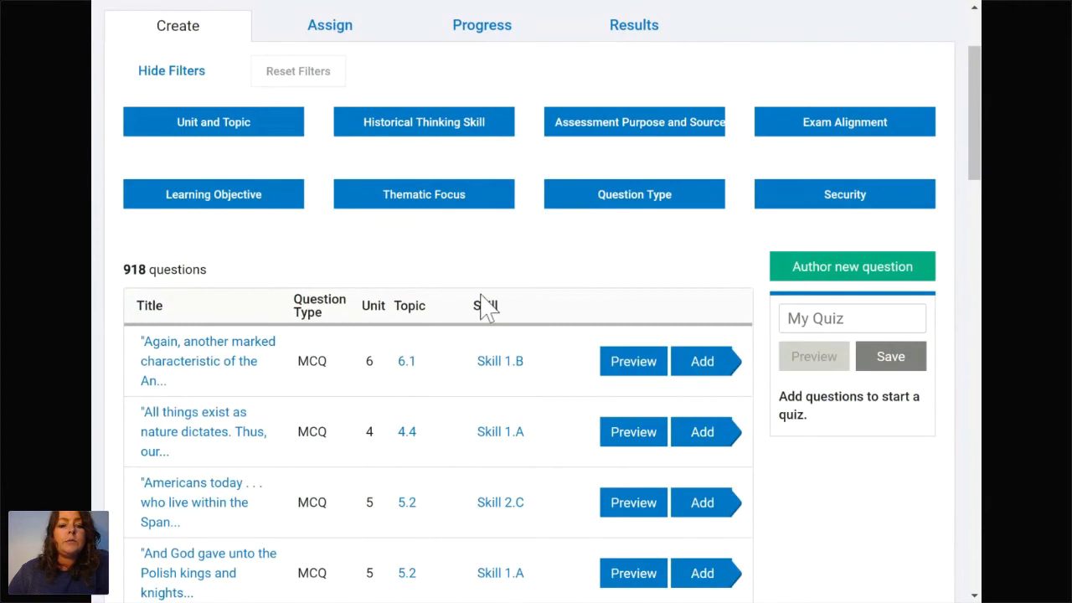
scroll(480, 303, "up", 1)
left_click(242, 172)
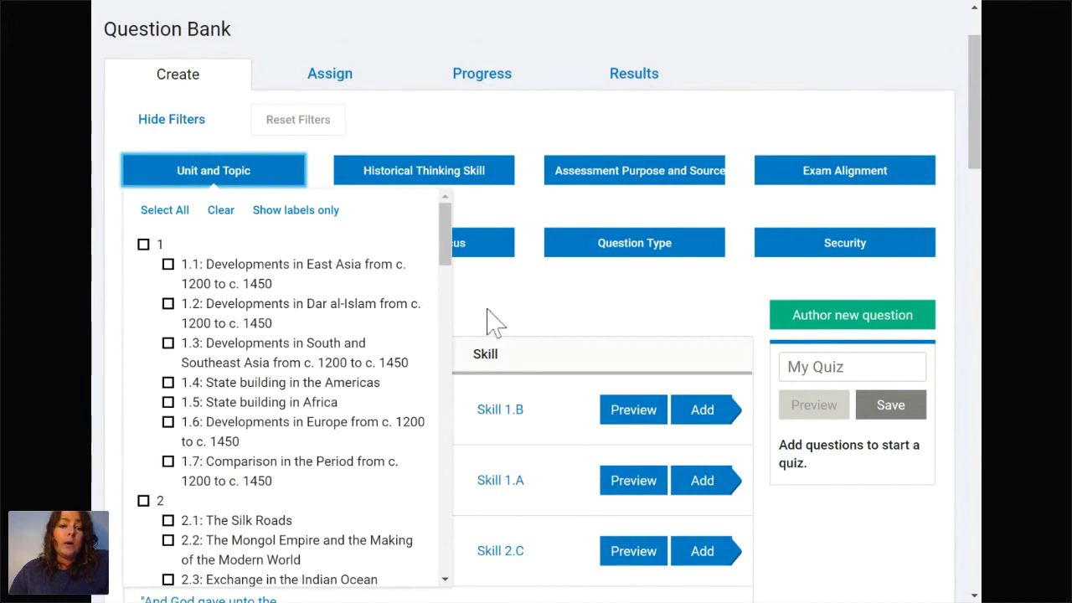
left_click(169, 265)
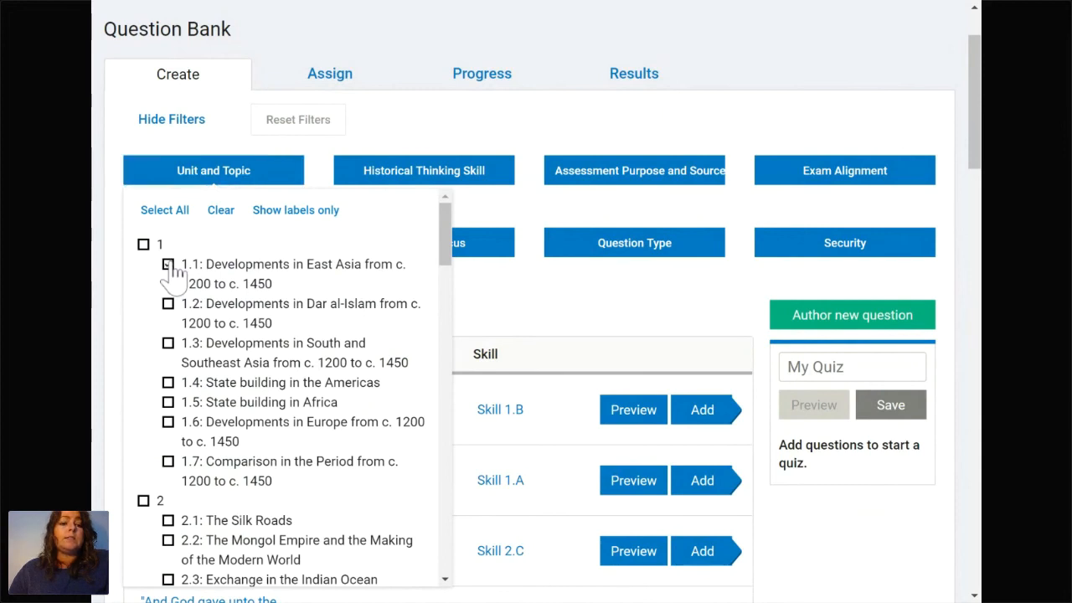
left_click(516, 297)
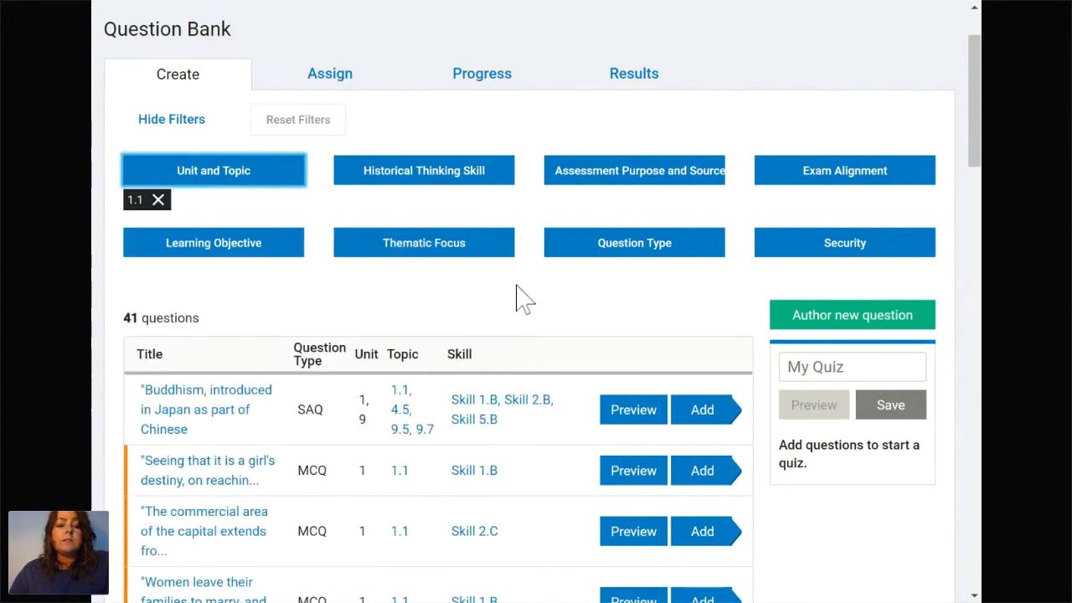
Limit the topic 1.1 questions to the MCQ question type and look through the list
left_click(630, 255)
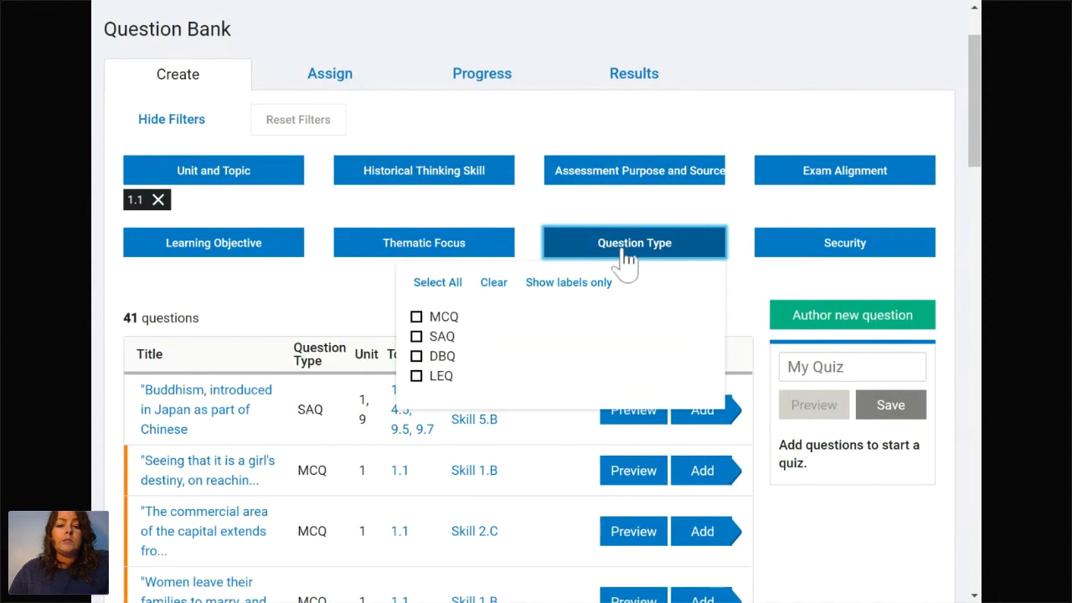
left_click(419, 318)
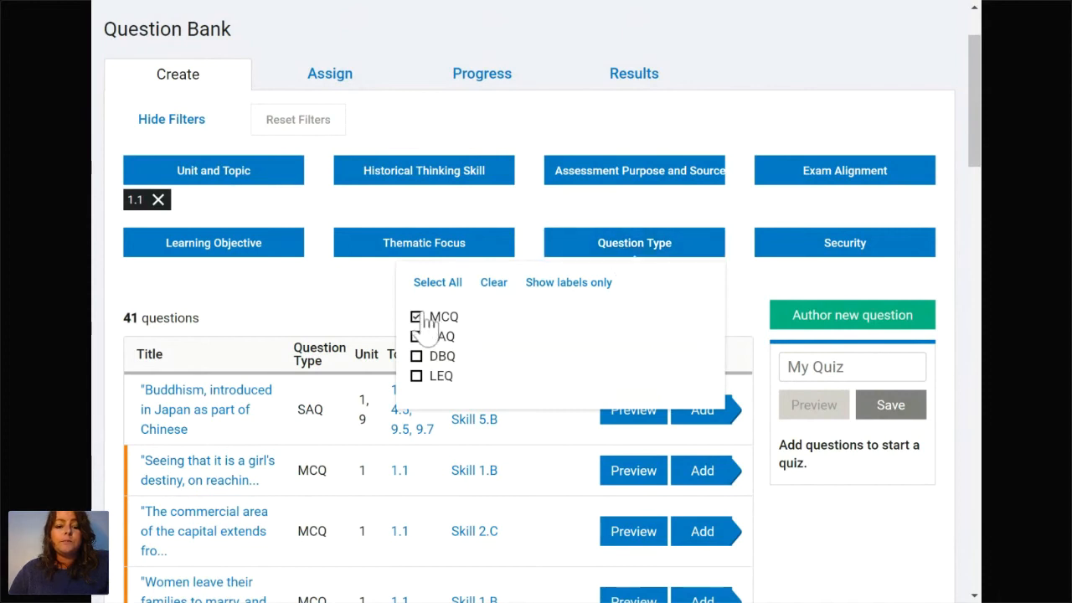
left_click(351, 317)
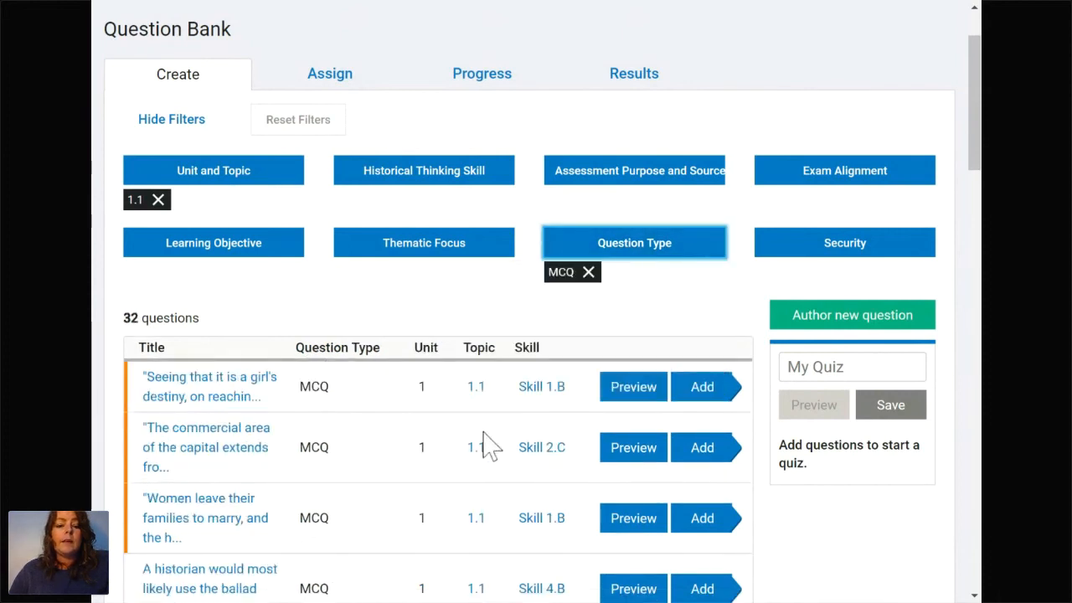
scroll(498, 459, "down", 1)
scroll(497, 460, "down", 2)
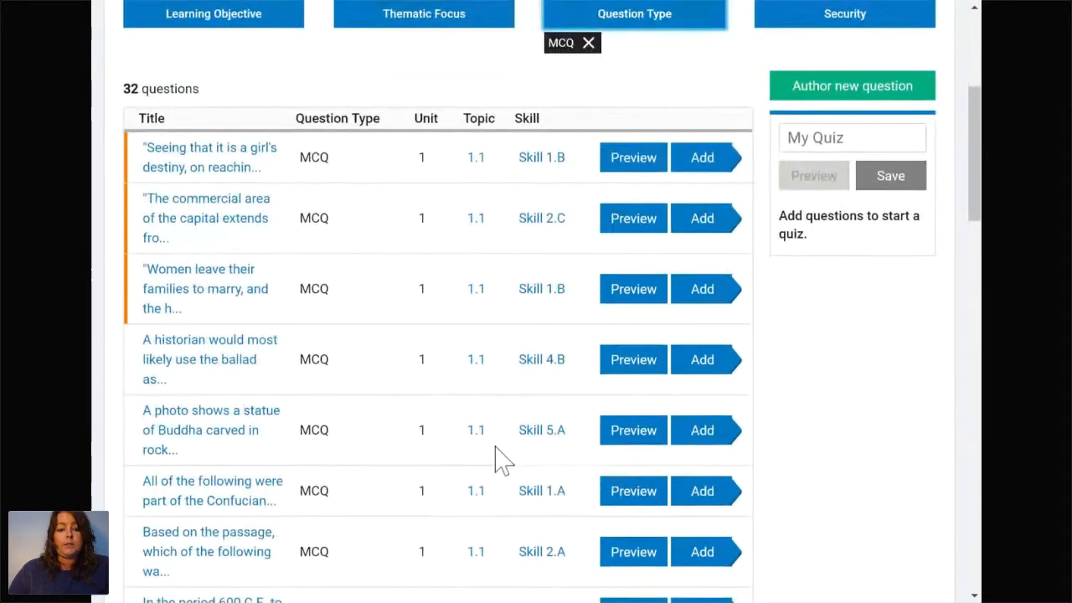
scroll(473, 260, "up", 2)
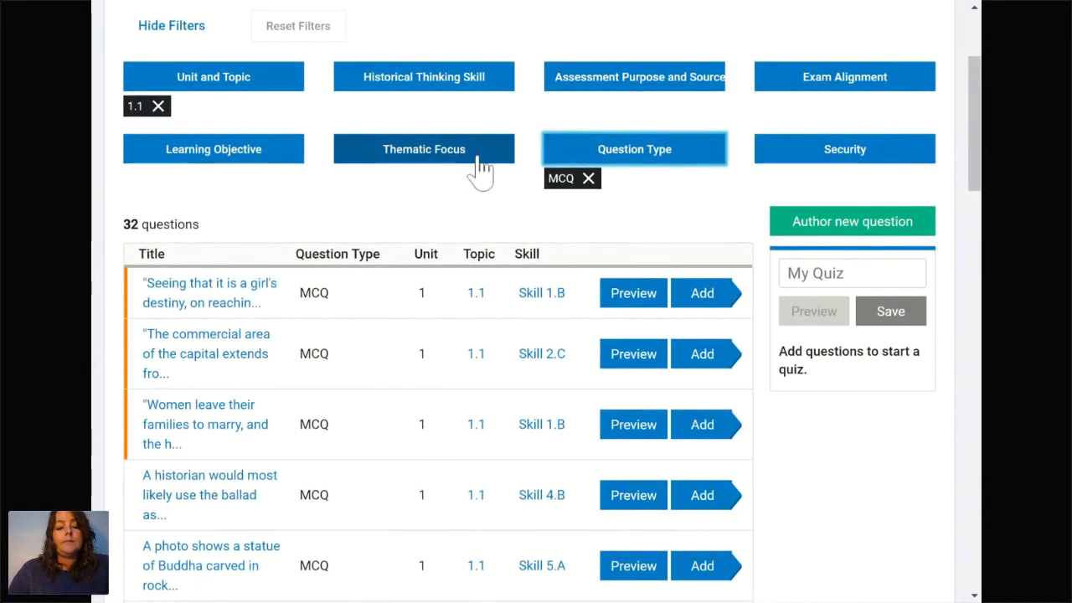
scroll(485, 314, "down", 2)
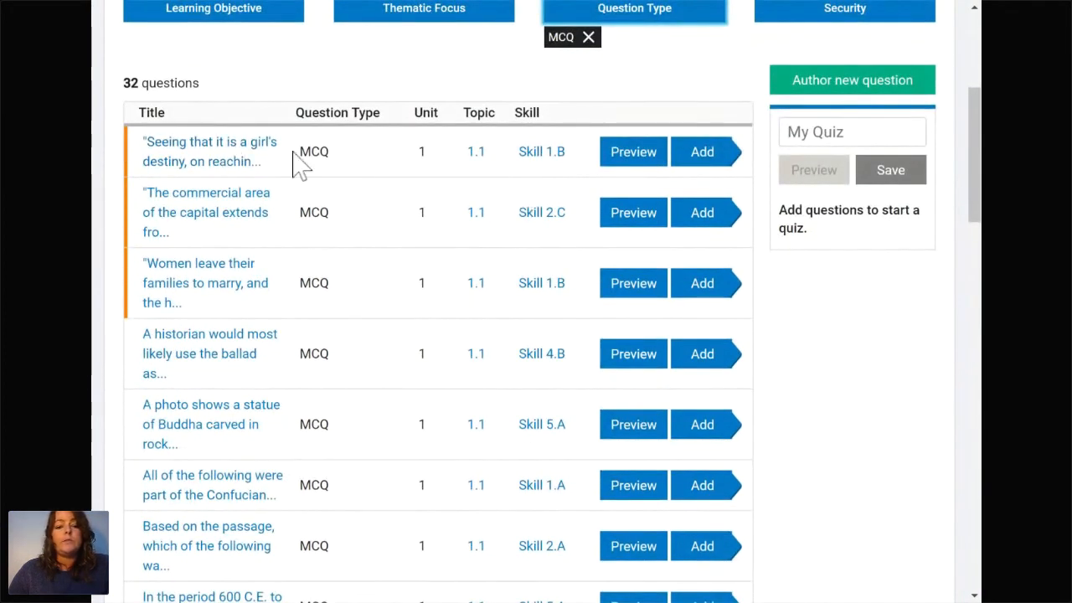
Build and save a quiz named Testy from the first three MCQ questions in the topic 1.1 list
left_click(701, 171)
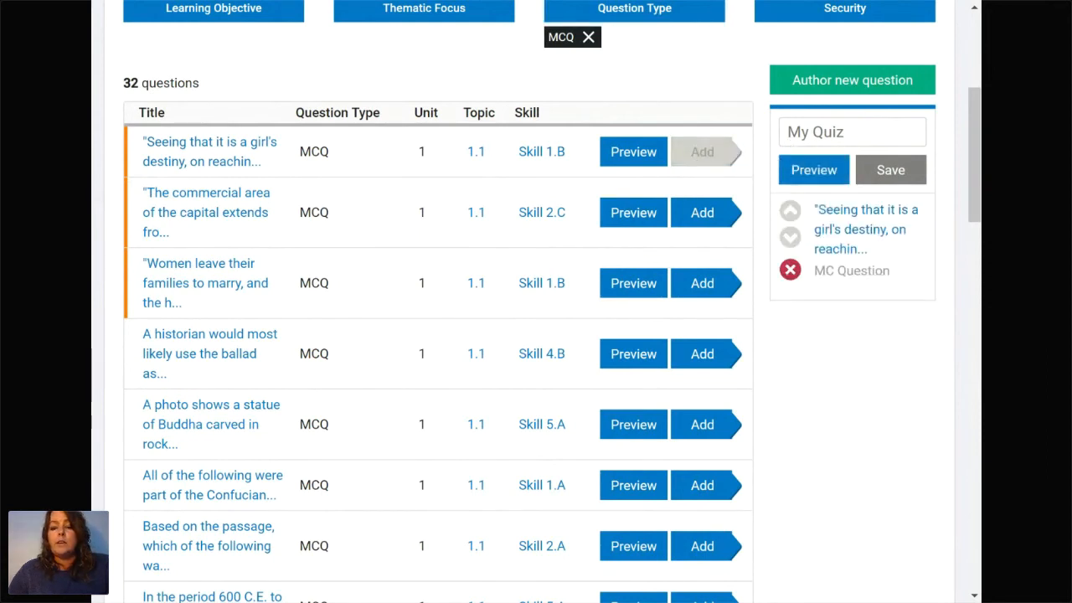
left_click(852, 132)
type("Tes")
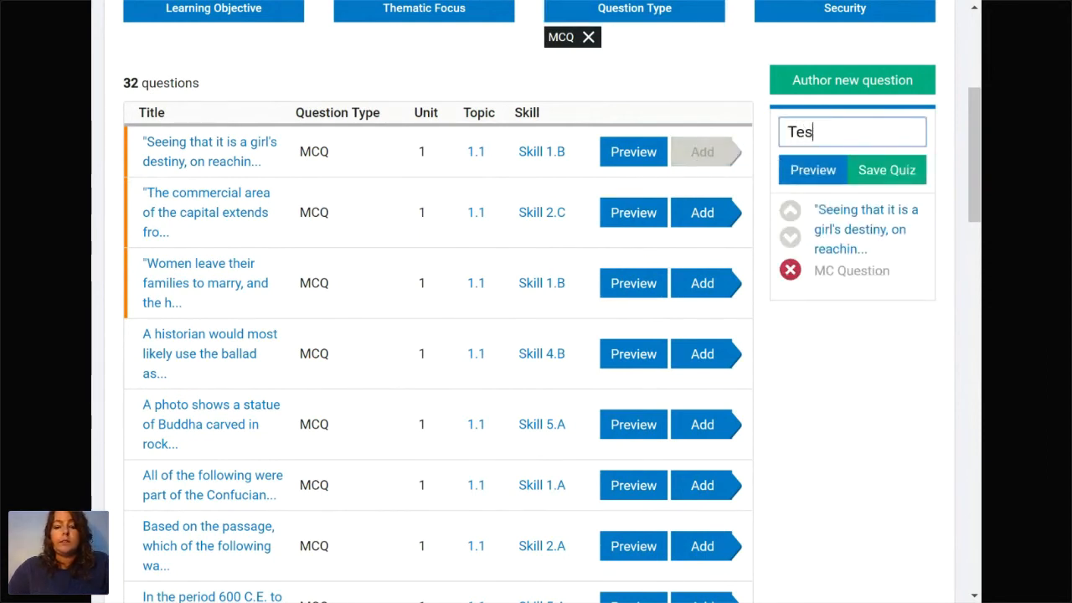
type("ty")
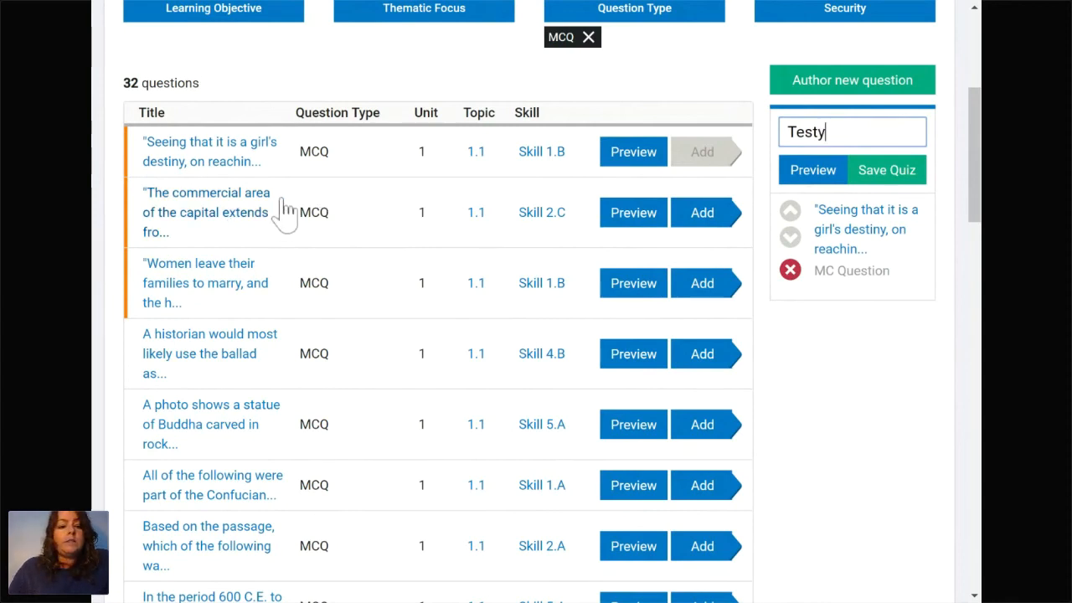
left_click(699, 216)
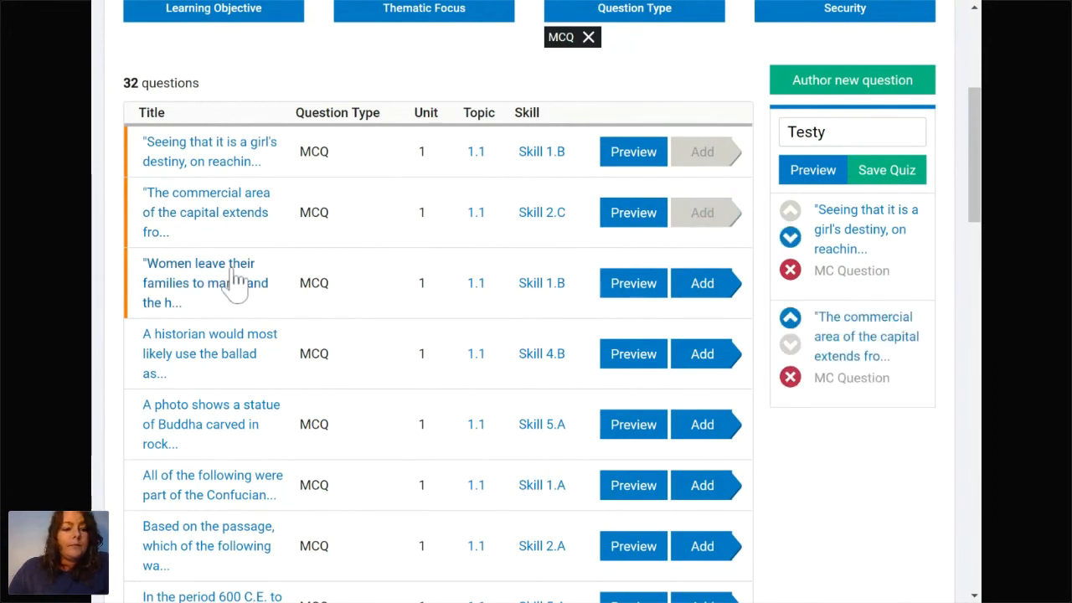
left_click(689, 290)
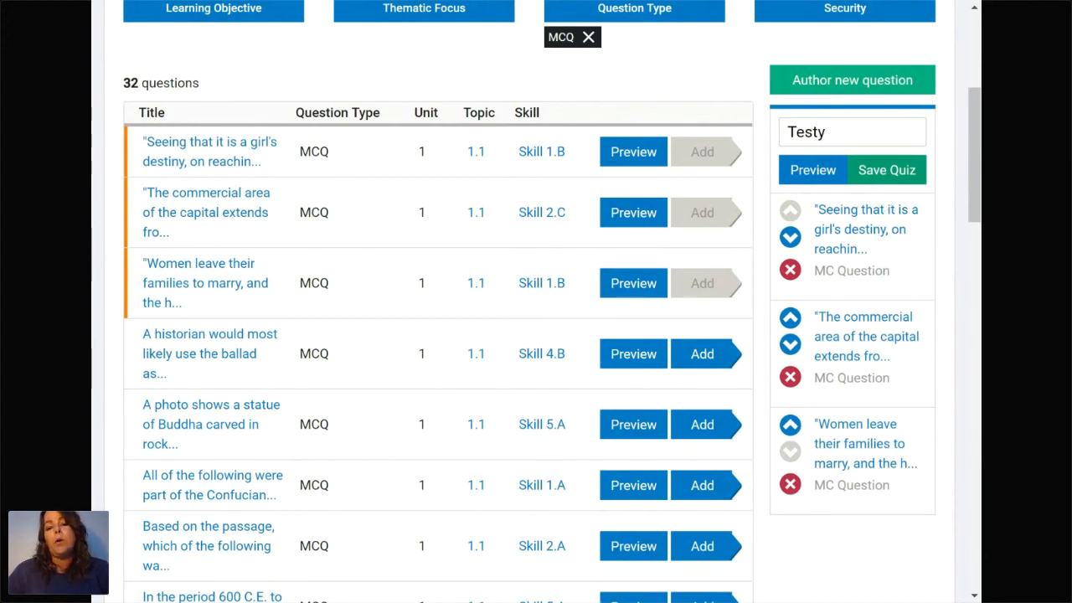
left_click(879, 181)
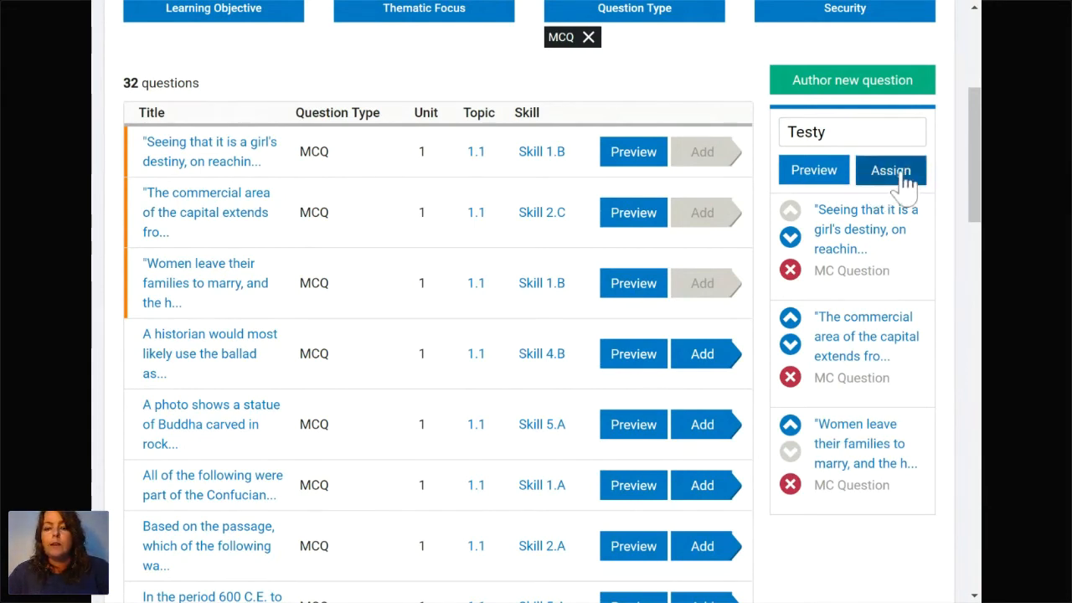
Assign the Testy quiz to the World Hist 2nd class with Take Assessment Offline turned on
left_click(901, 174)
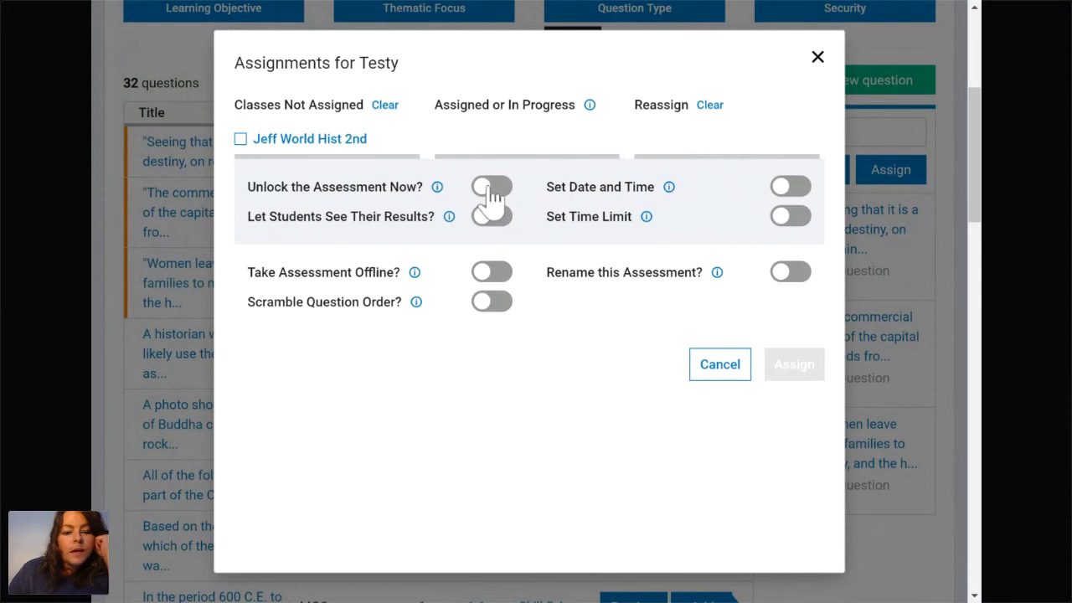
left_click(491, 272)
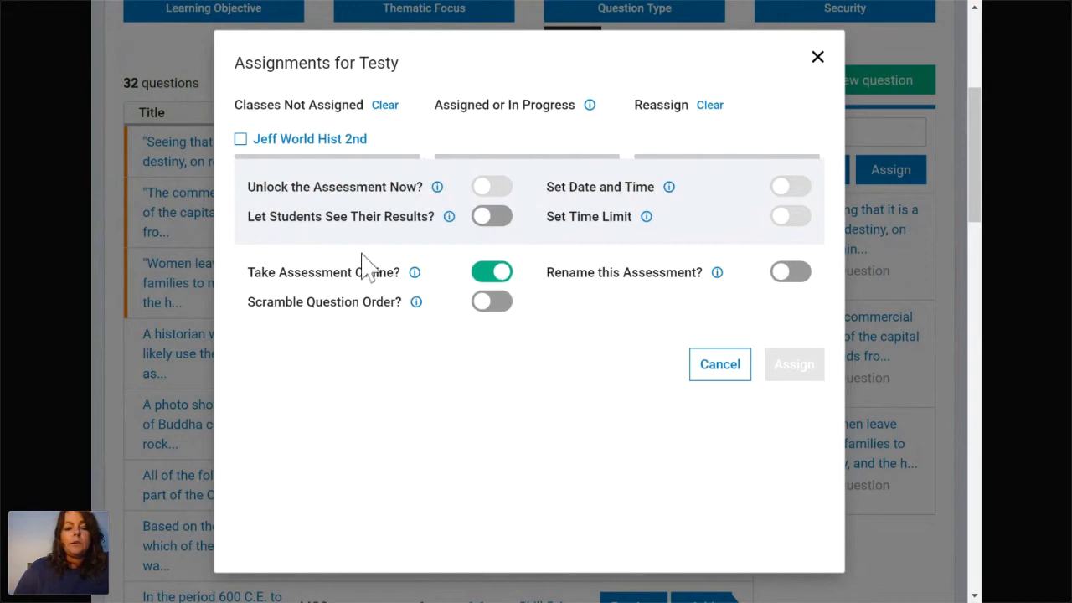
left_click(511, 278)
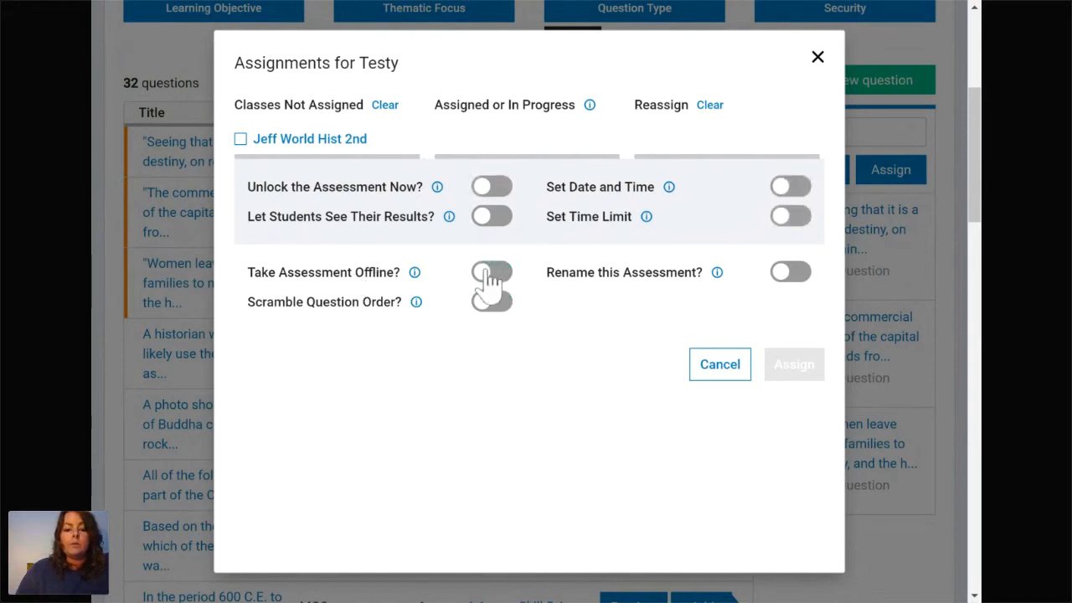
left_click(493, 274)
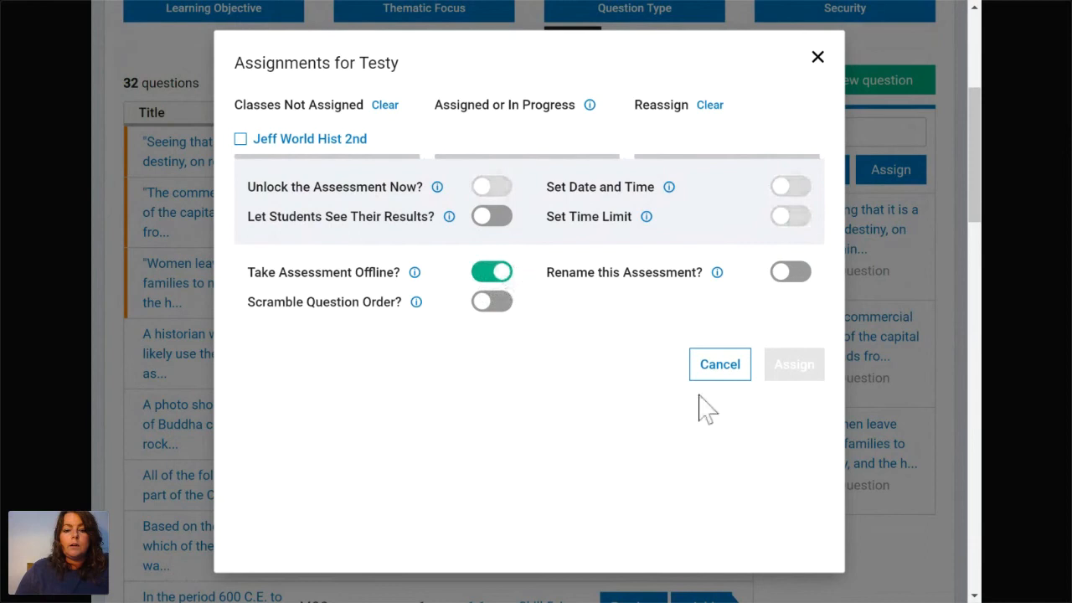
scroll(504, 418, "down", 2)
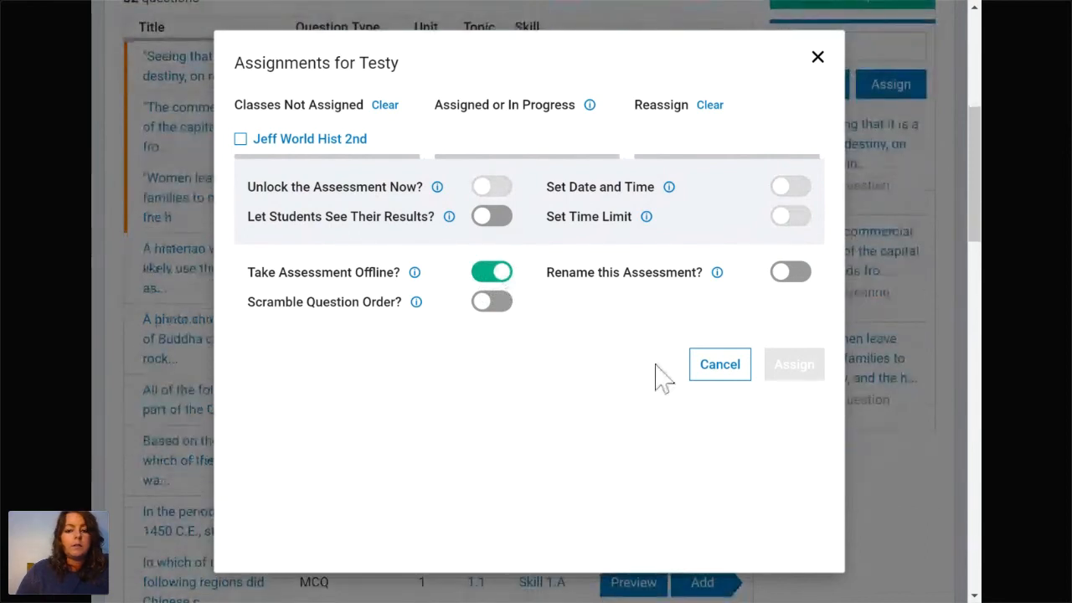
left_click(500, 272)
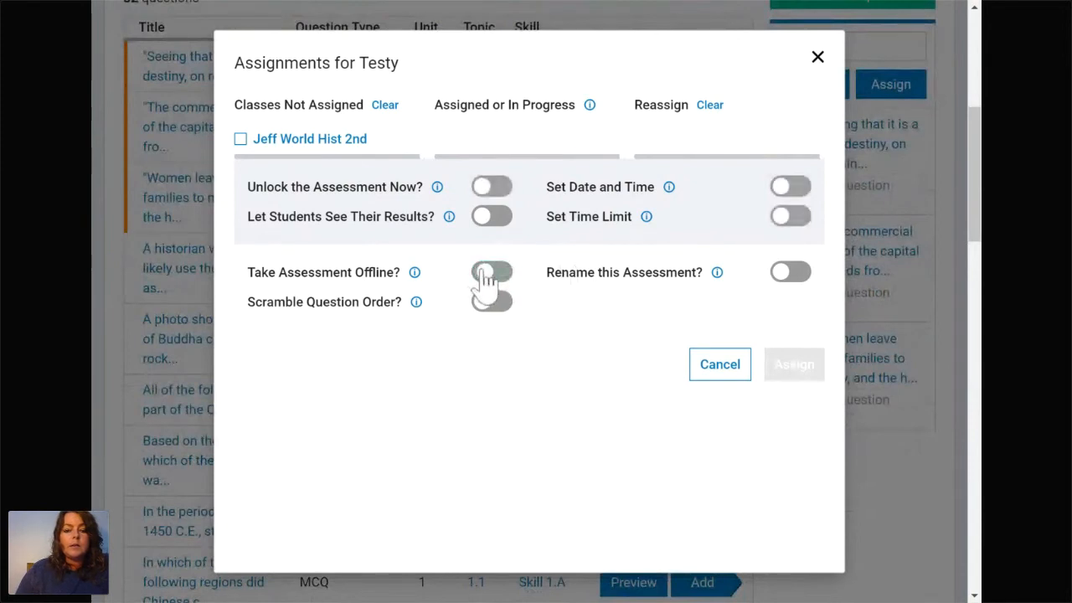
left_click(487, 274)
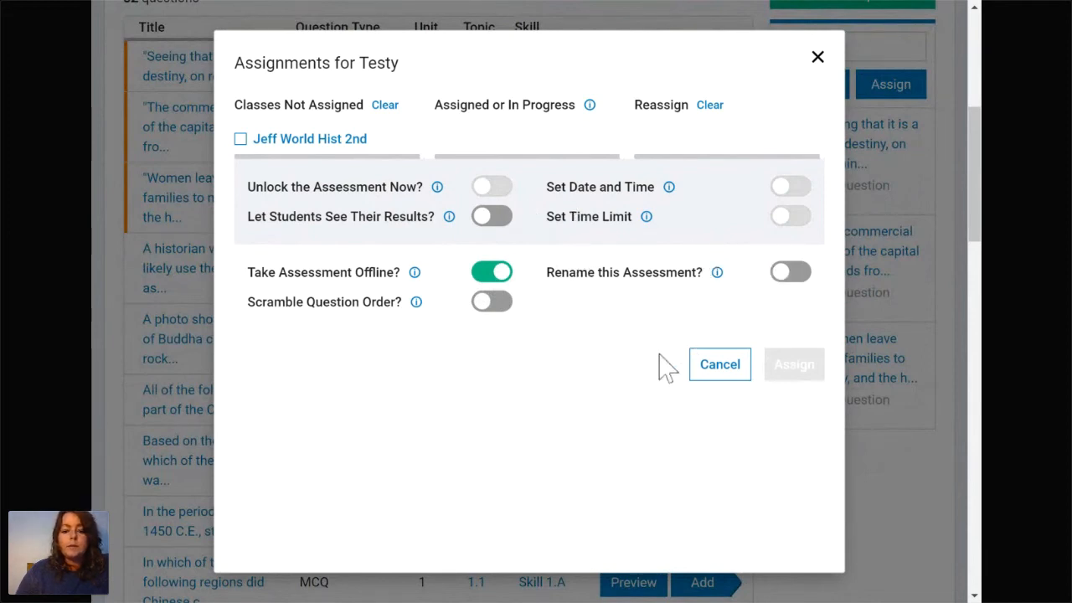
scroll(574, 383, "down", 1)
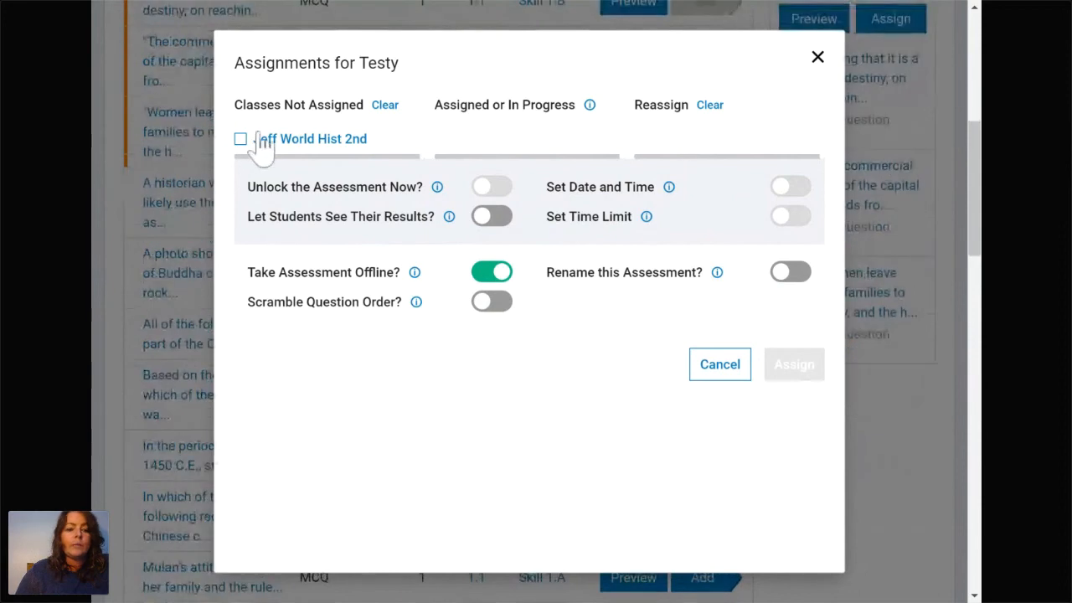
left_click(241, 142)
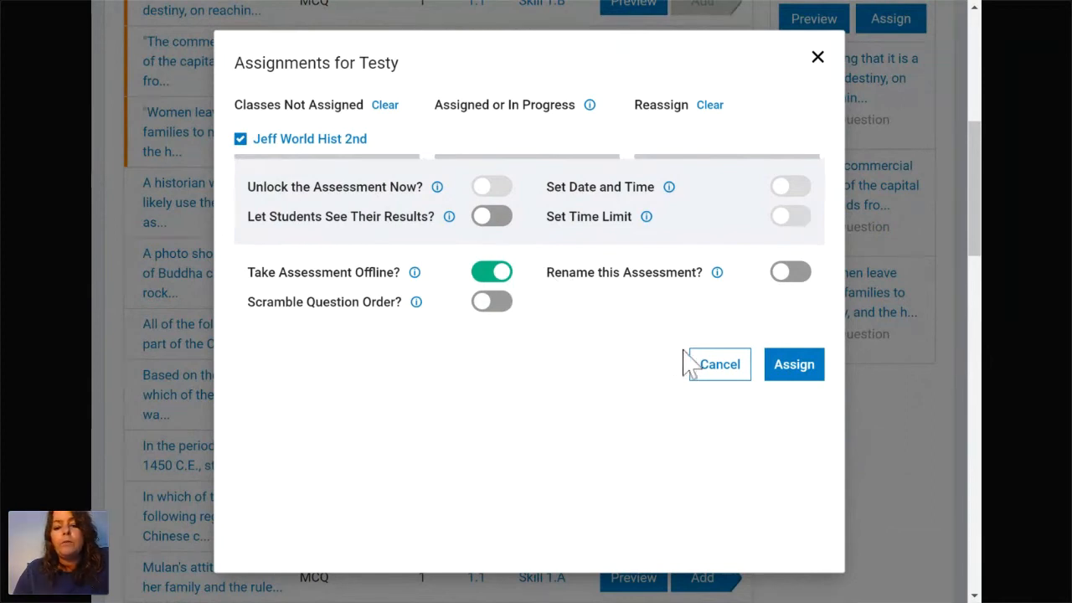
left_click(791, 365)
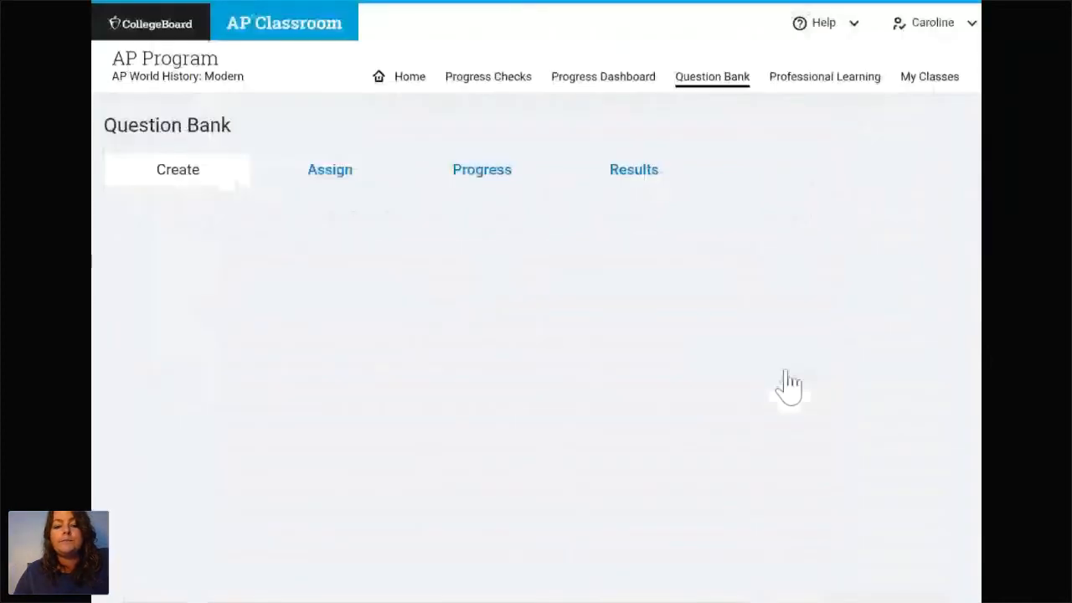
Examine Testy's progress page, including the paper testing books, the student results option and the class list
scroll(679, 391, "down", 2)
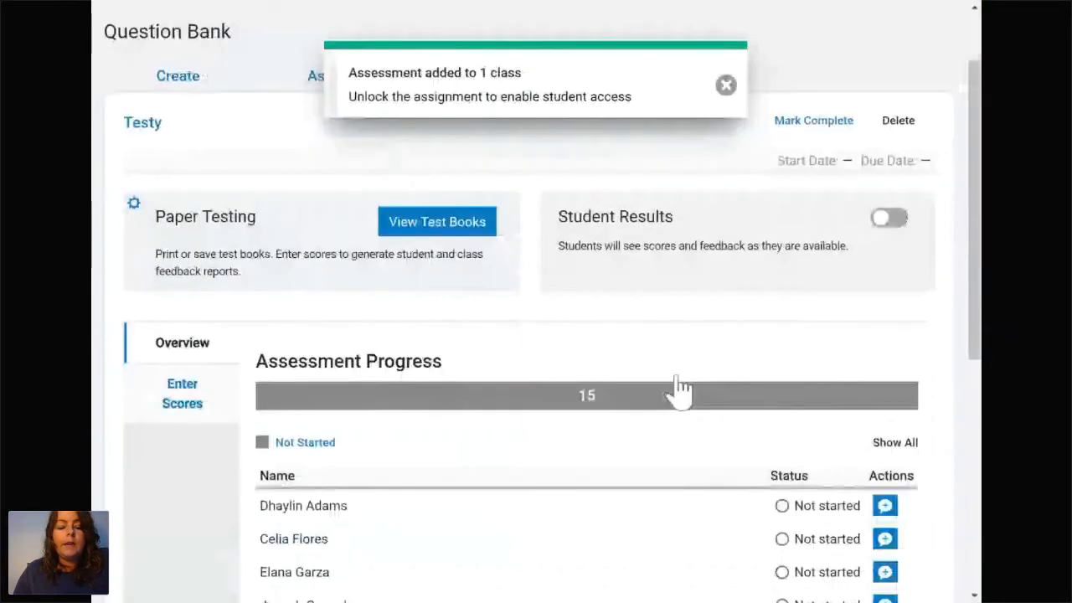
scroll(679, 387, "down", 1)
scroll(679, 390, "up", 1)
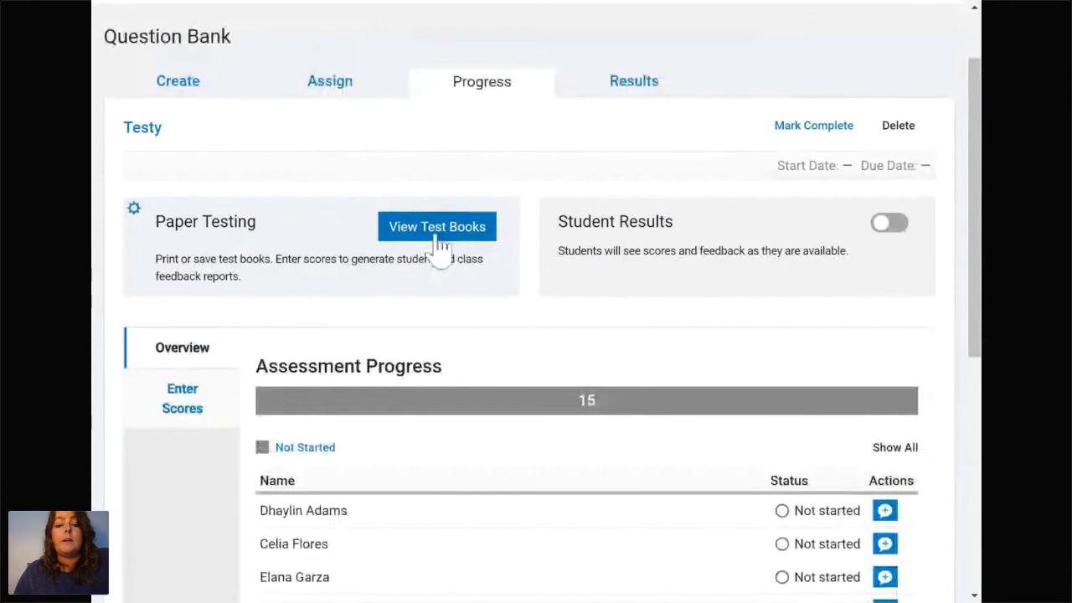
left_click(436, 237)
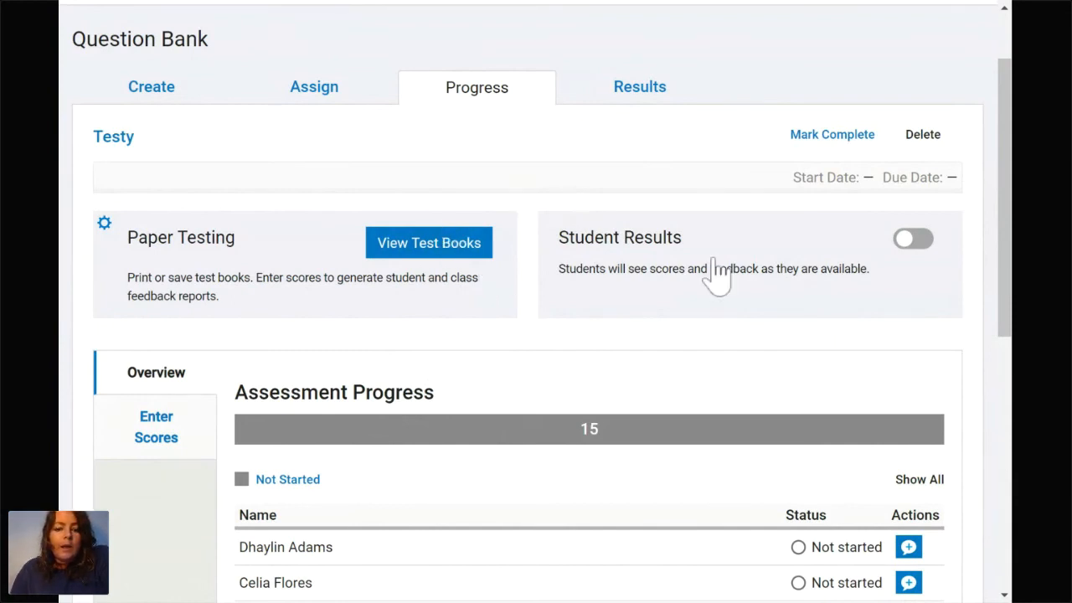
scroll(716, 276, "down", 1)
scroll(716, 276, "down", 2)
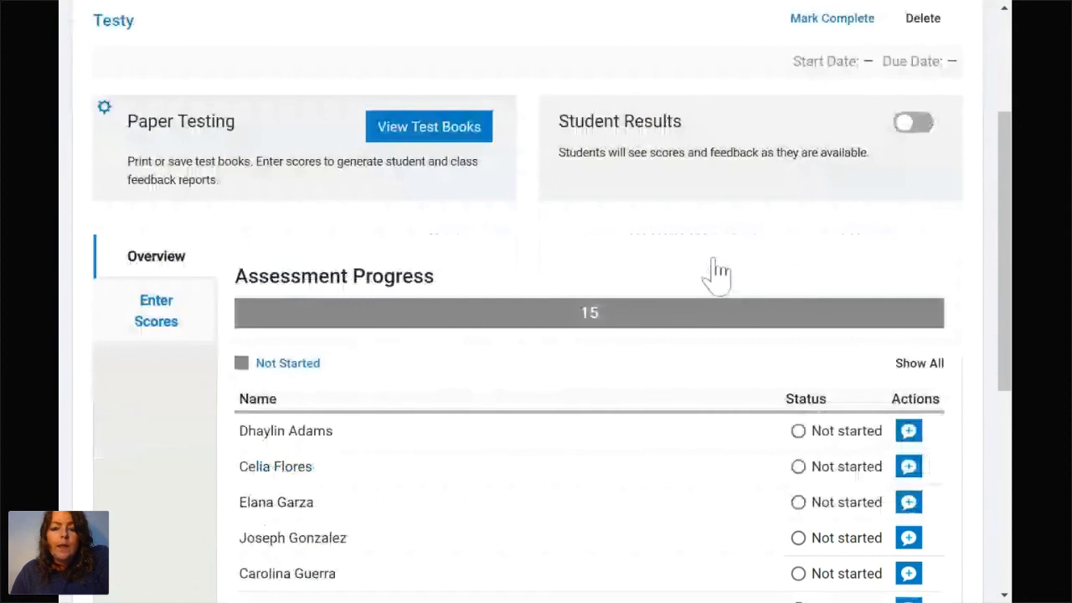
scroll(716, 272, "up", 3)
Return to the full Question Bank and look through the Unit and Topic filter options without choosing one
left_click(722, 88)
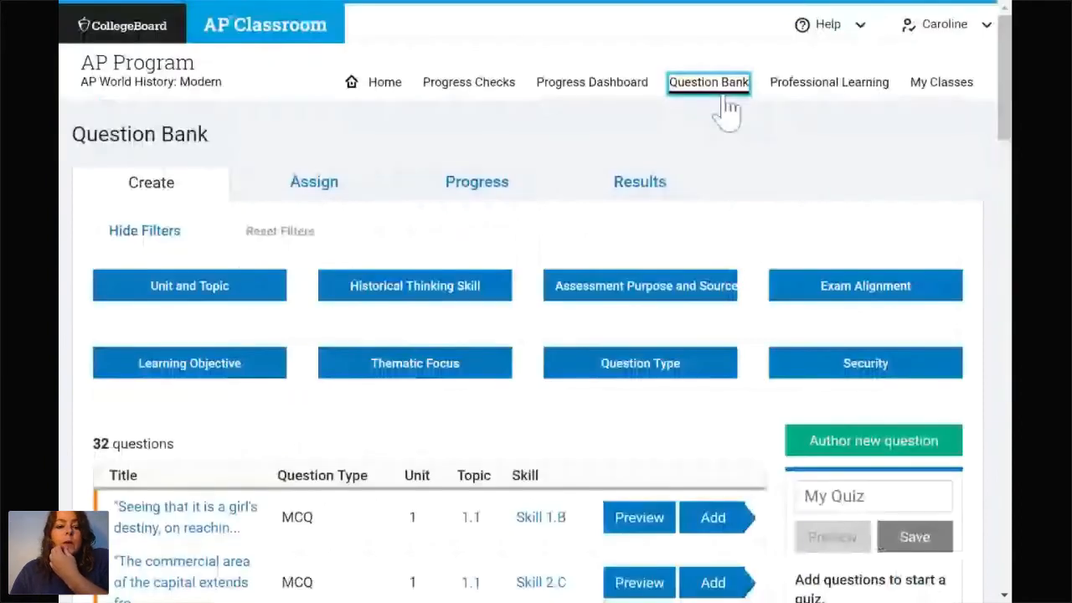
scroll(728, 375, "down", 3)
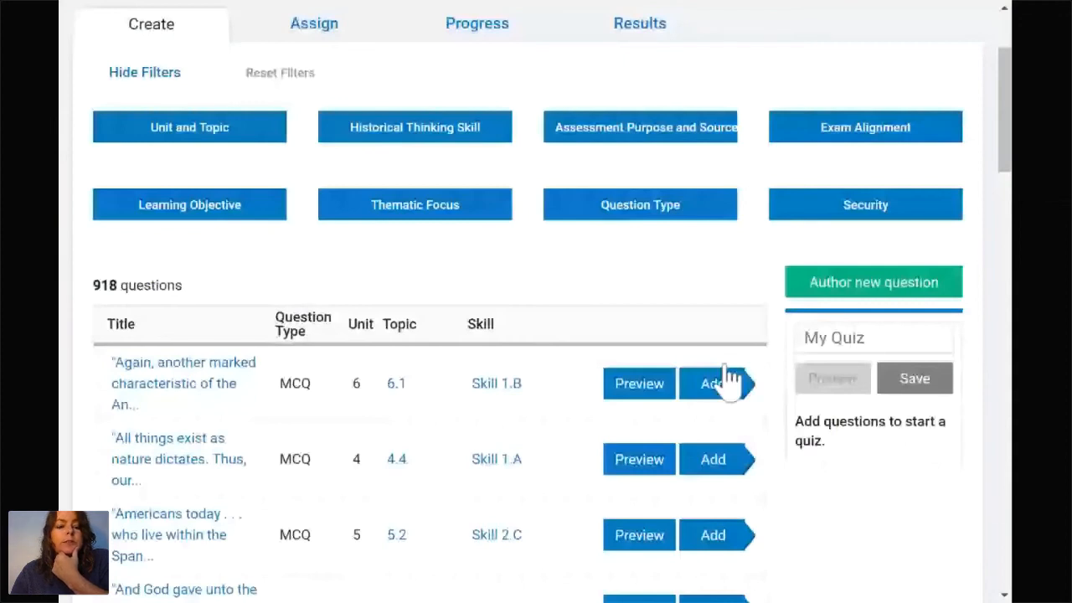
scroll(502, 293, "up", 1)
left_click(274, 186)
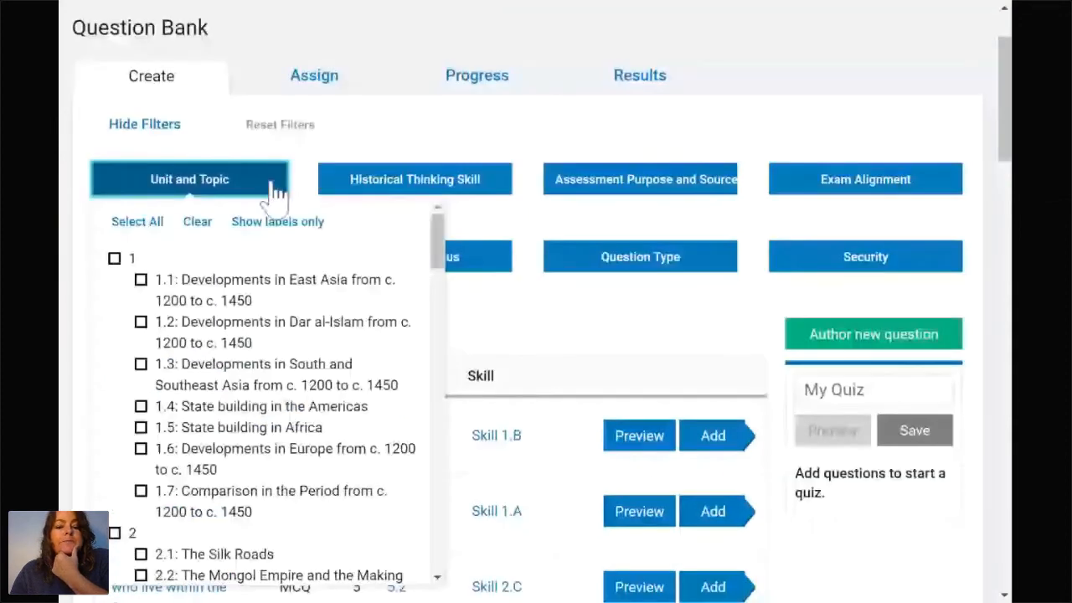
scroll(368, 251, "down", 3)
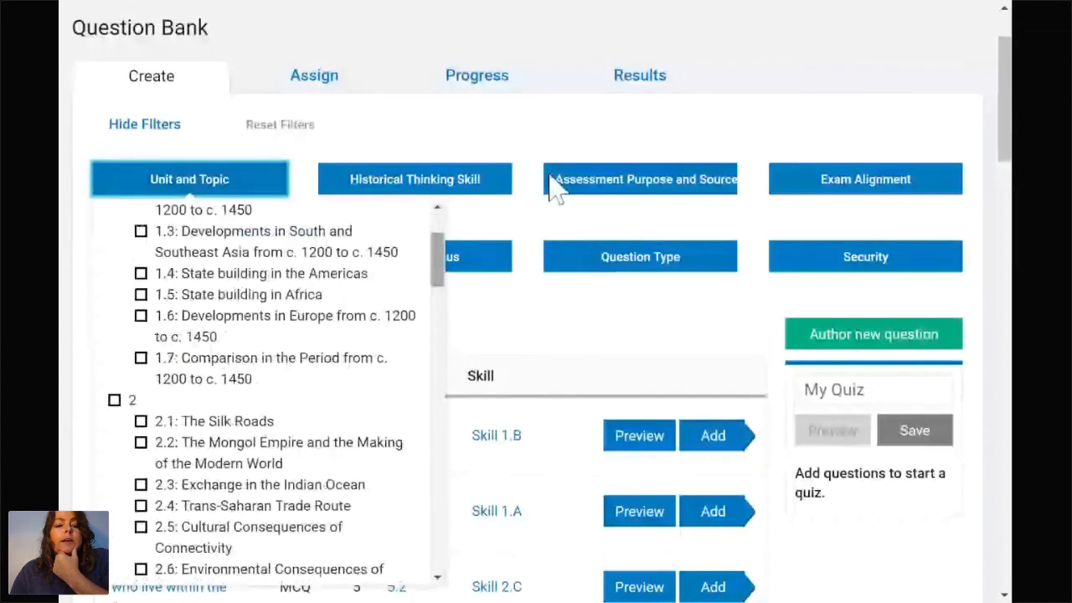
left_click(461, 191)
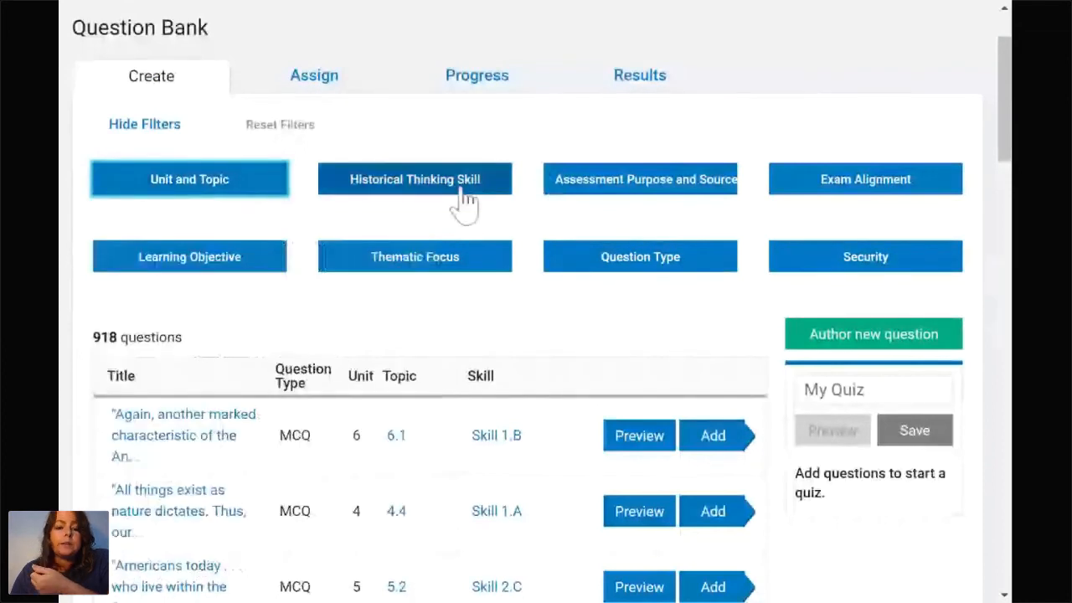
Filter the questions by historical thinking Skill 2.A: Identify a source's point of view, purpose, historical situation, and/or audience
left_click(465, 201)
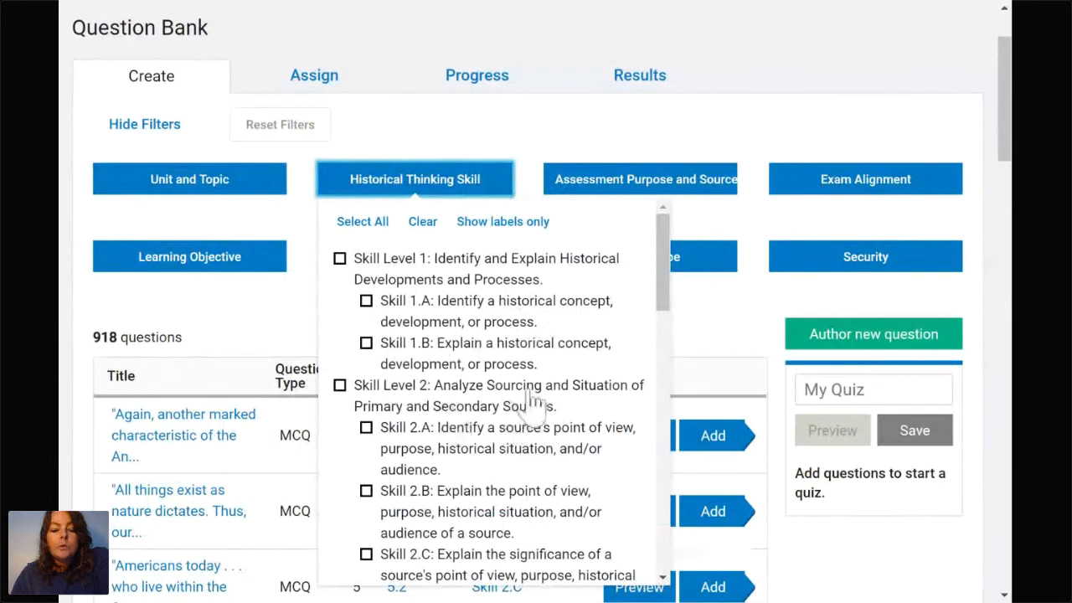
scroll(492, 456, "down", 1)
scroll(519, 419, "down", 1)
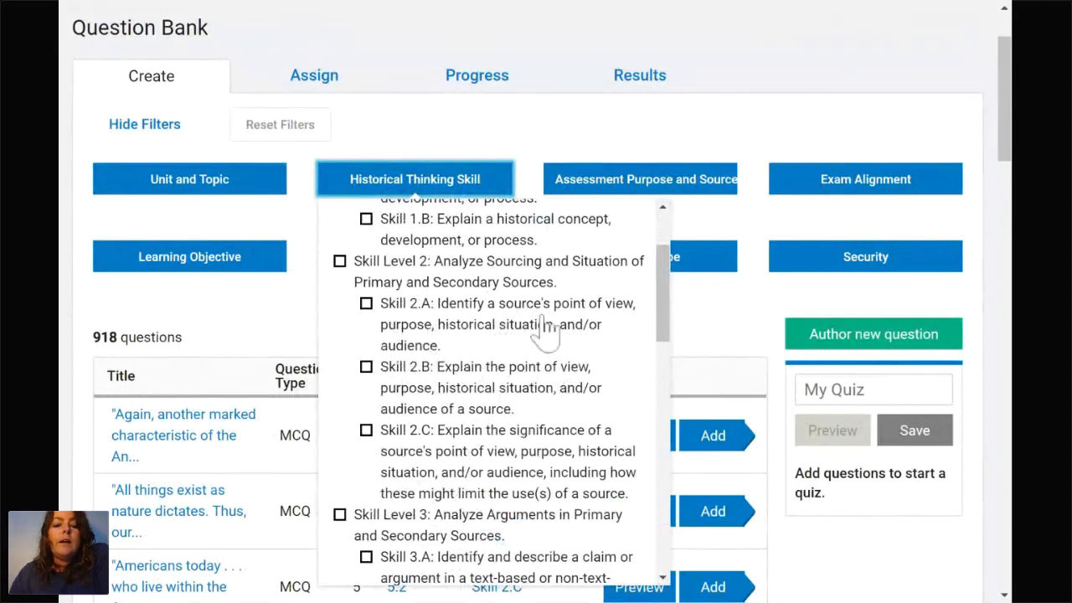
left_click(367, 305)
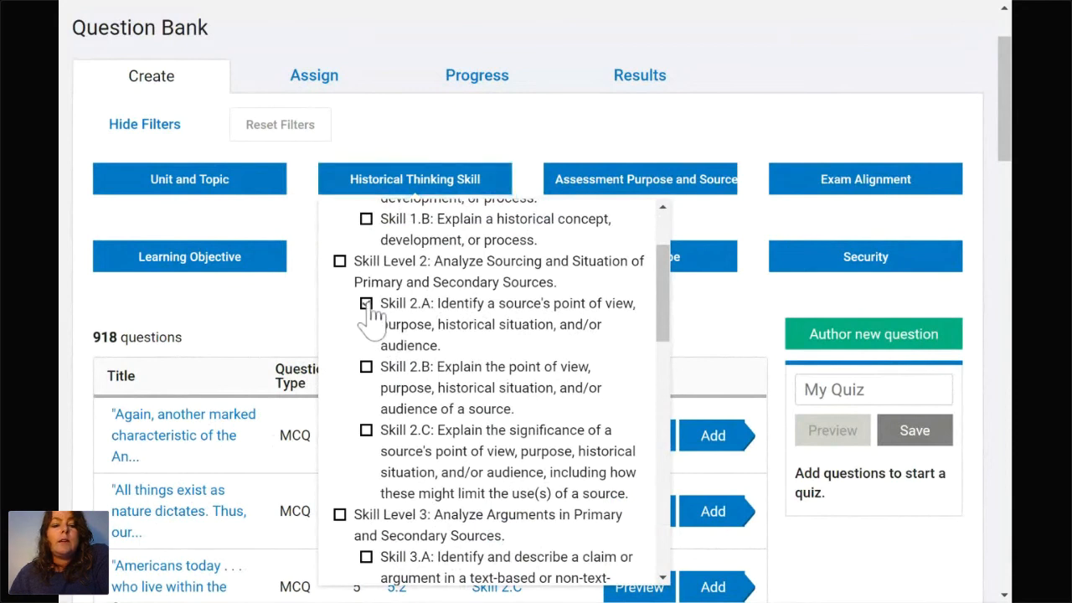
left_click(282, 332)
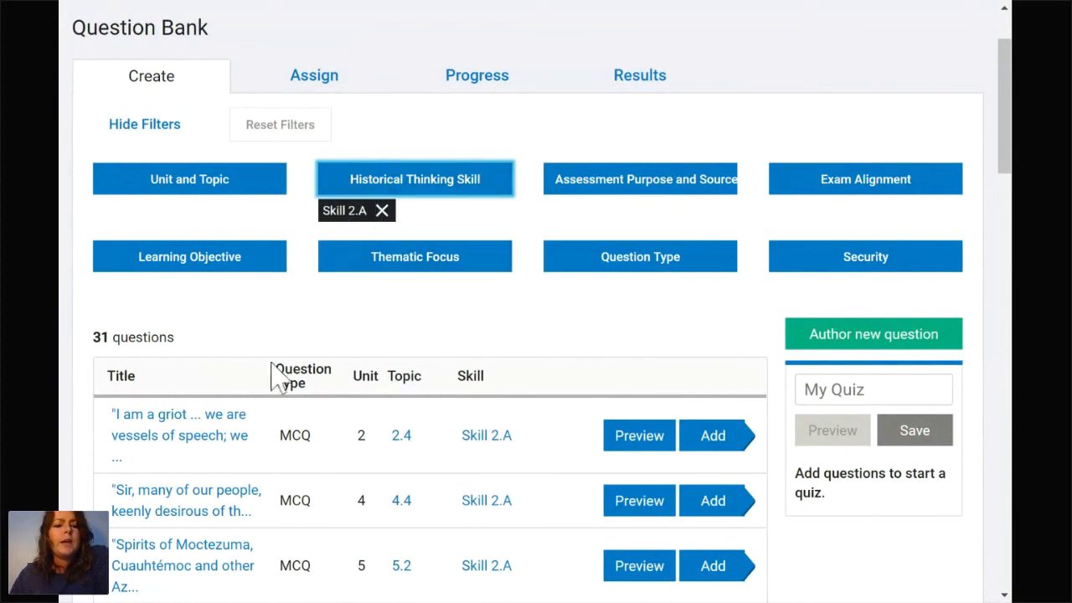
Browse the list of Skill 2.A questions, checking their question types, units and topics
scroll(393, 472, "down", 3)
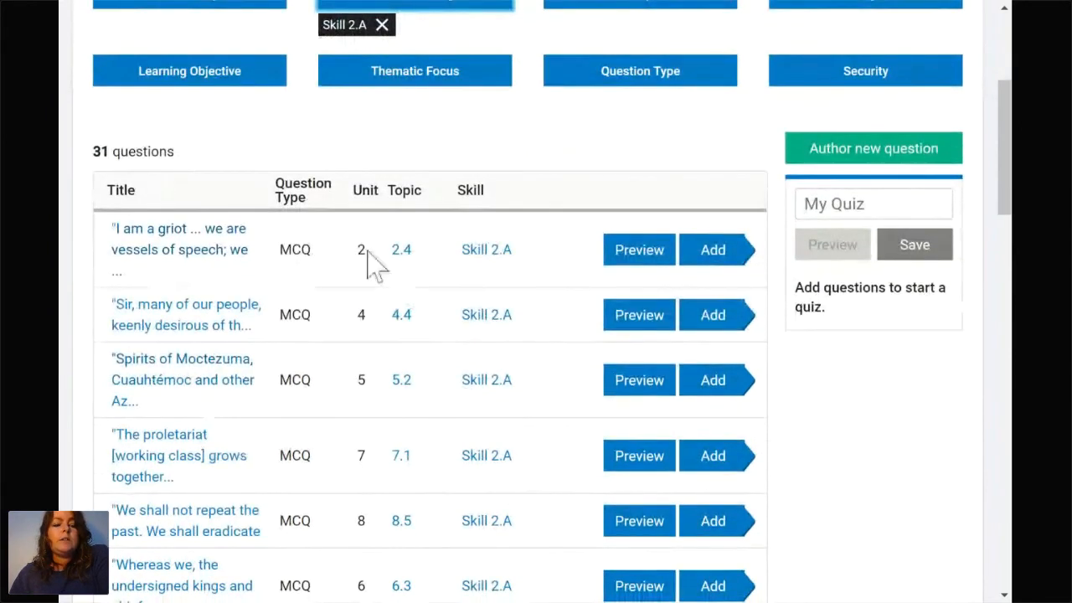
scroll(335, 410, "down", 2)
scroll(335, 410, "down", 1)
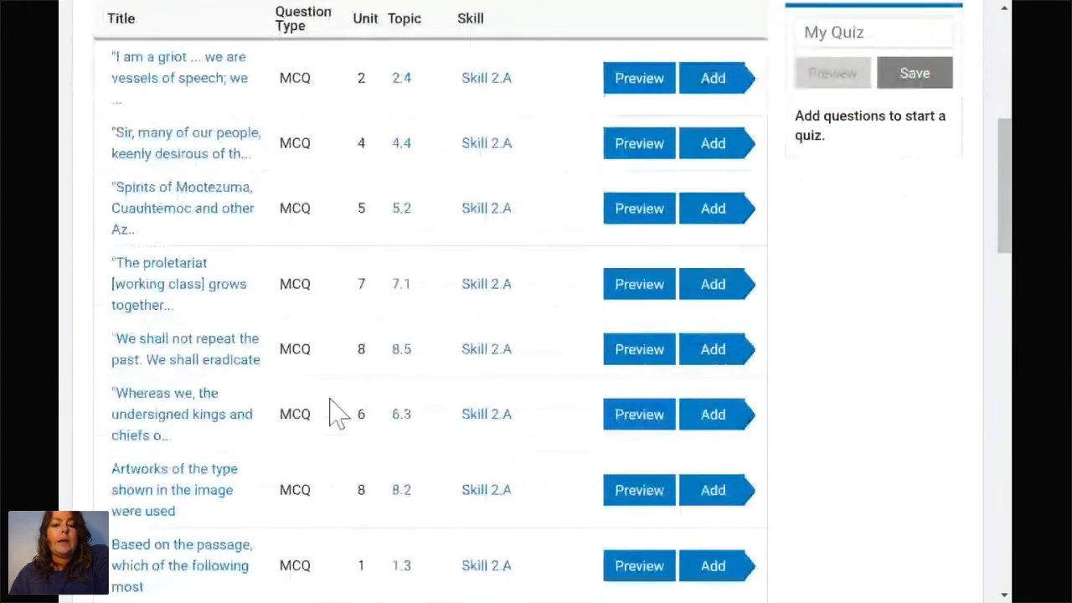
scroll(335, 410, "down", 1)
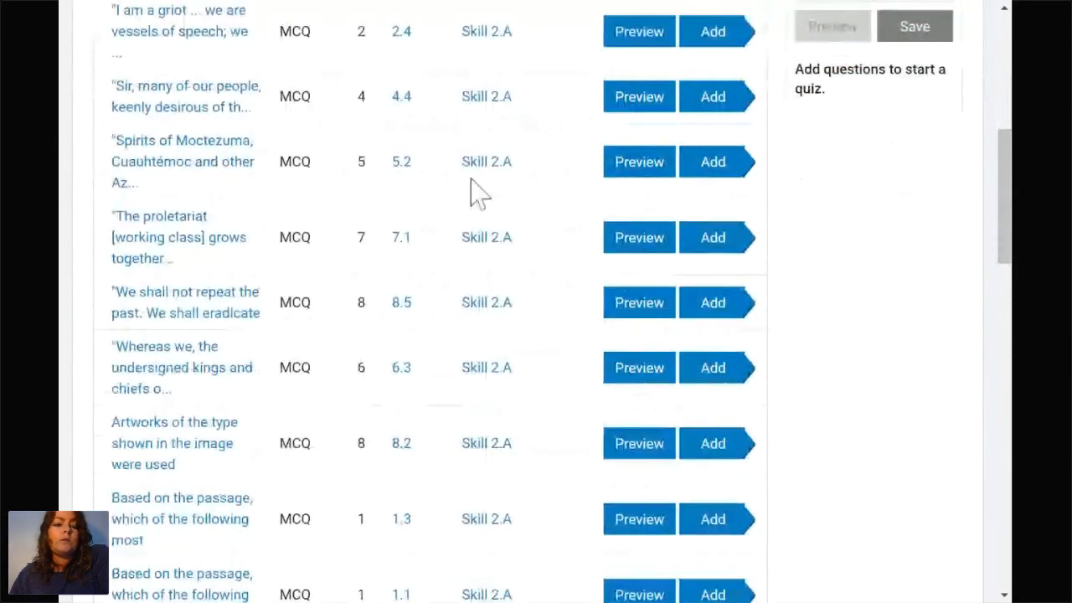
scroll(477, 193, "up", 2)
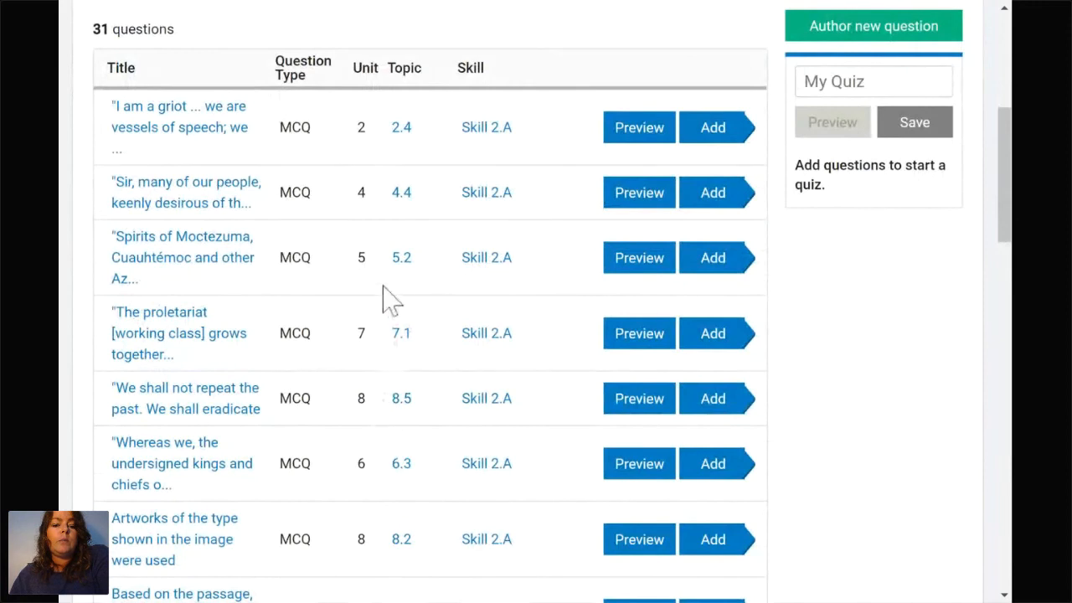
scroll(426, 430, "down", 3)
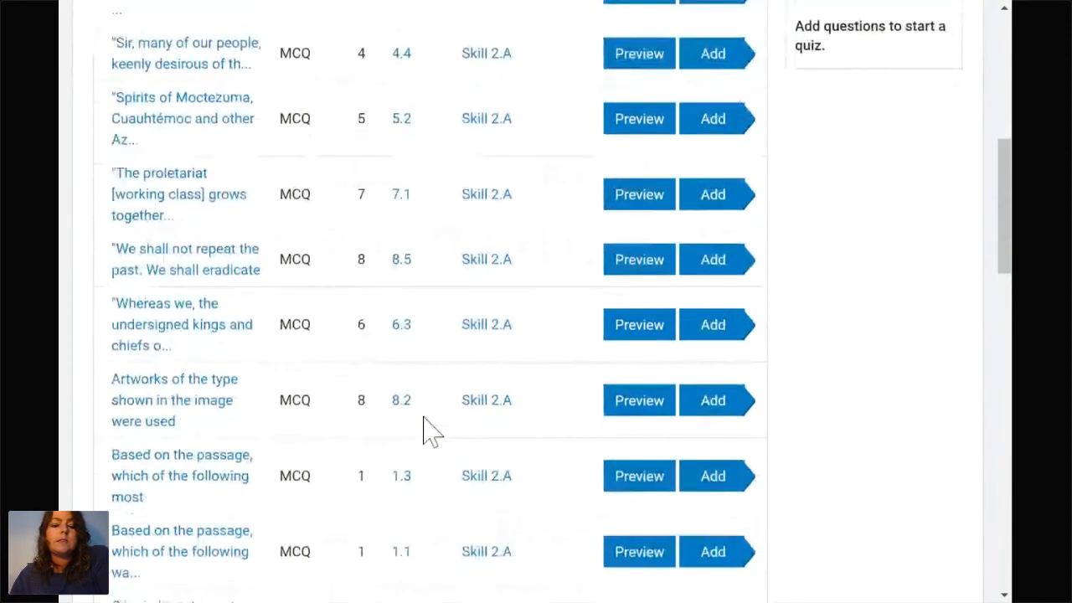
scroll(425, 430, "down", 5)
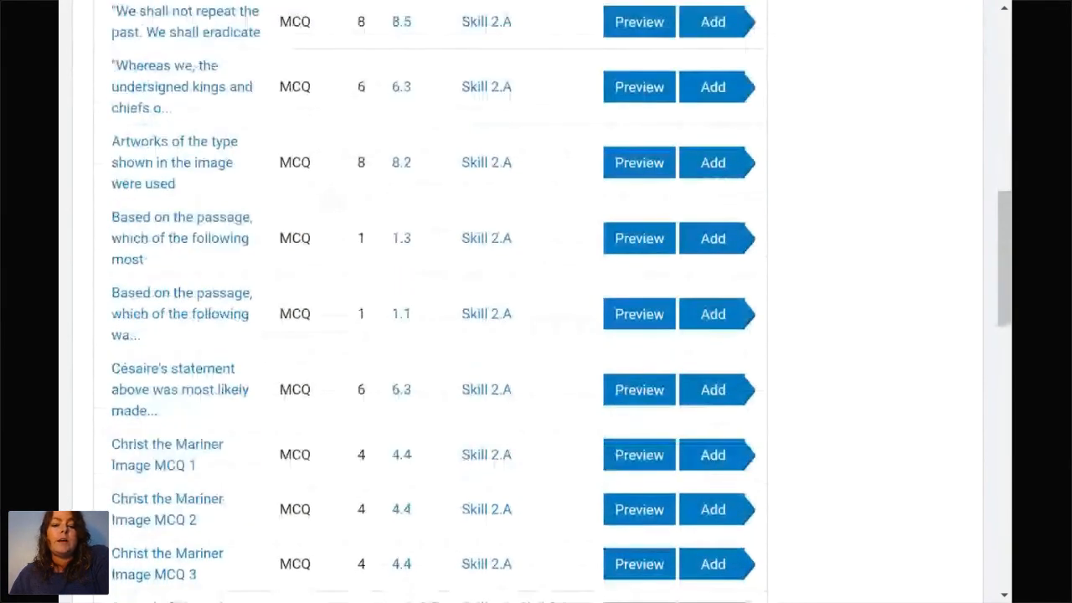
Remove the Skill 2.A filter from the question list
scroll(429, 335, "up", 10)
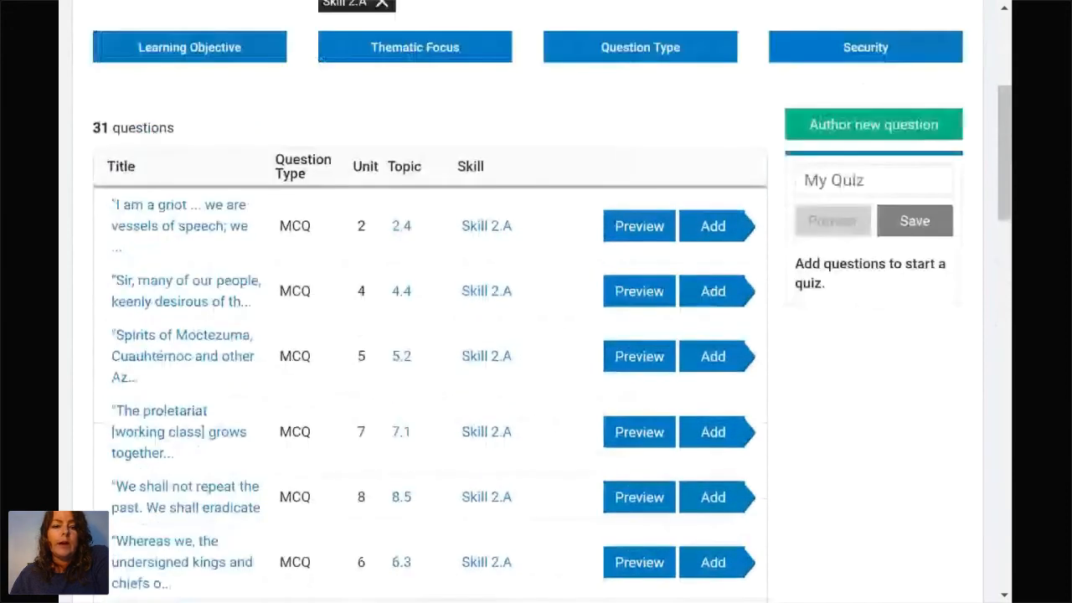
scroll(429, 335, "up", 3)
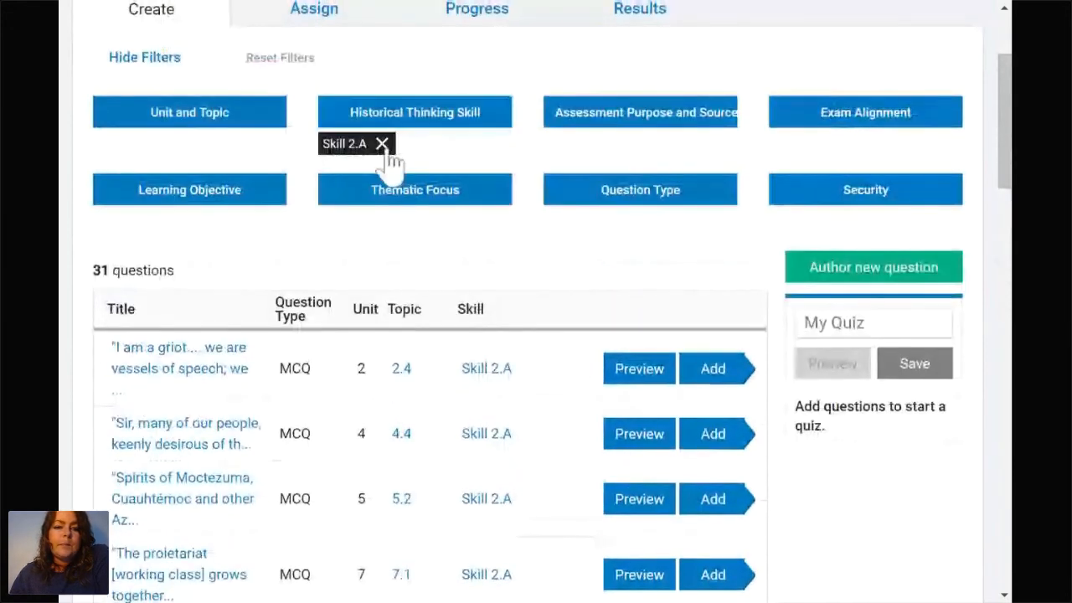
left_click(383, 147)
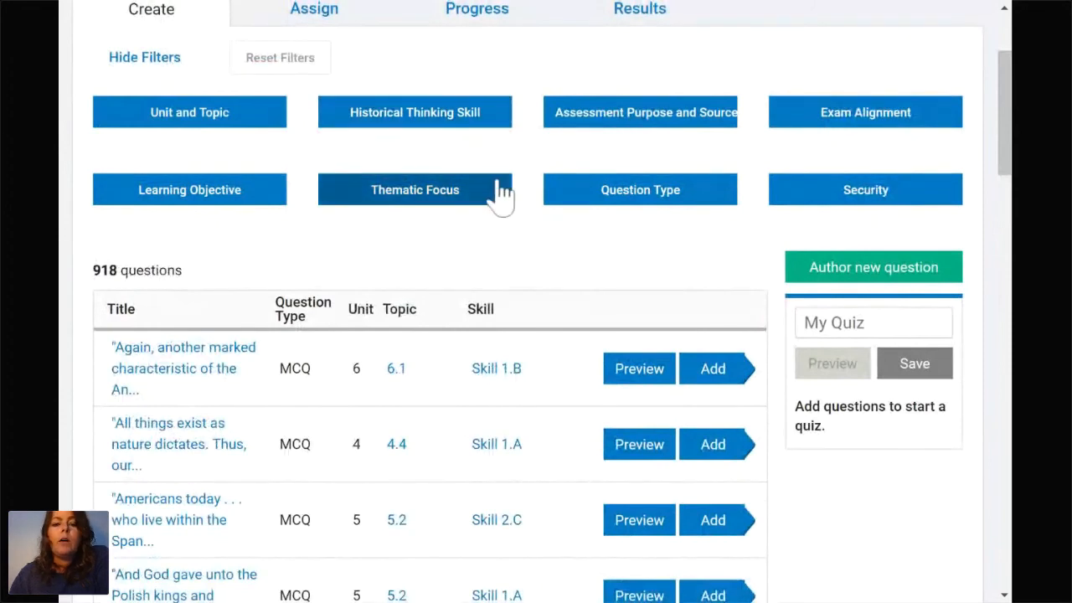
Review the Thematic Focus options and filter the questions by CDI: the development of ideas, beliefs, and religions
left_click(418, 200)
scroll(519, 360, "down", 3)
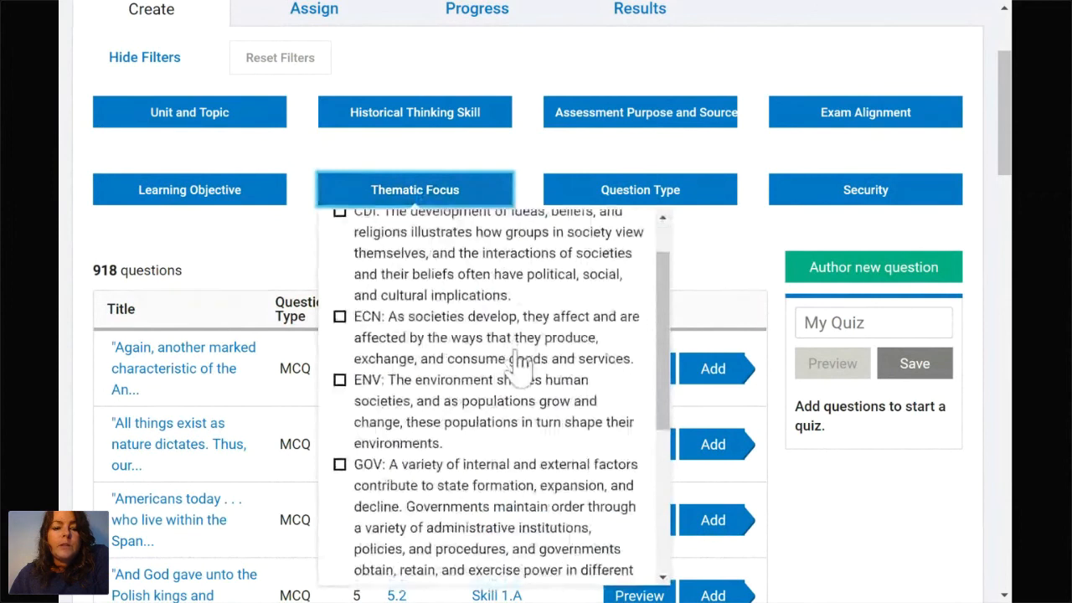
scroll(519, 360, "down", 6)
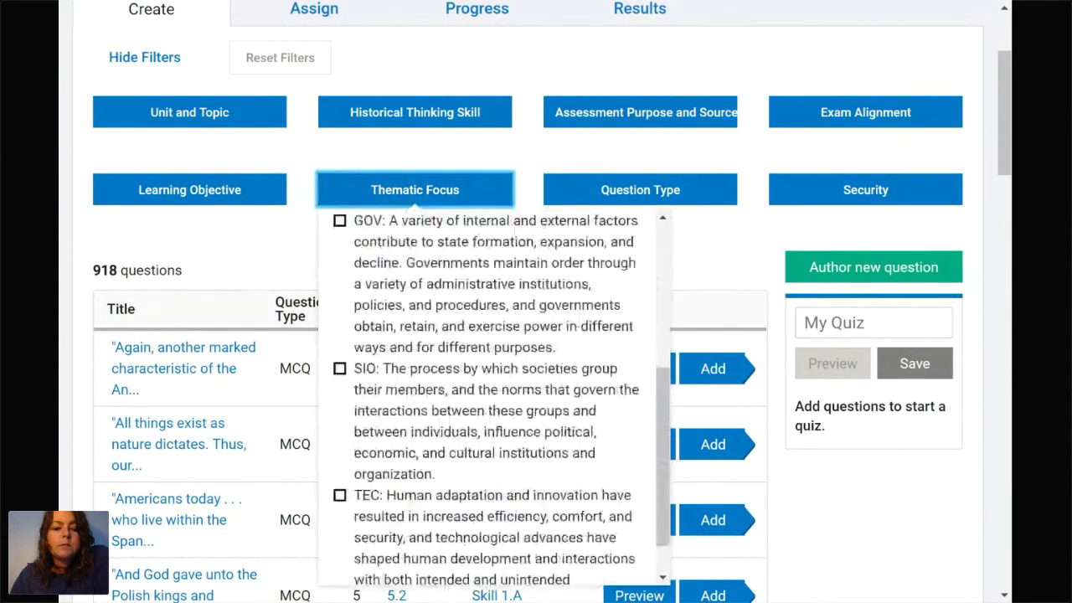
scroll(513, 314, "up", 1)
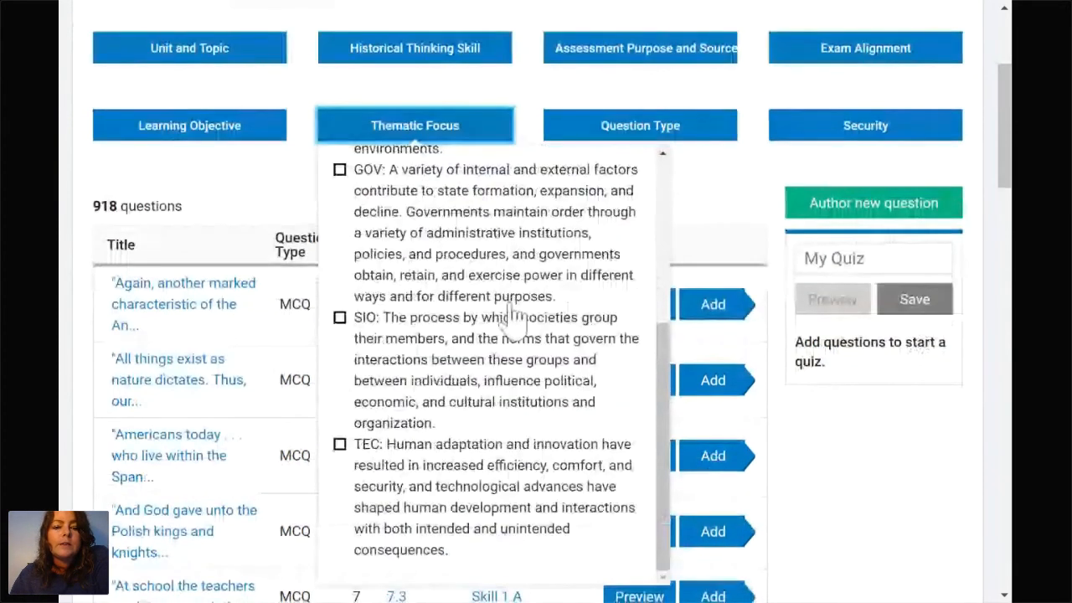
scroll(512, 314, "up", 5)
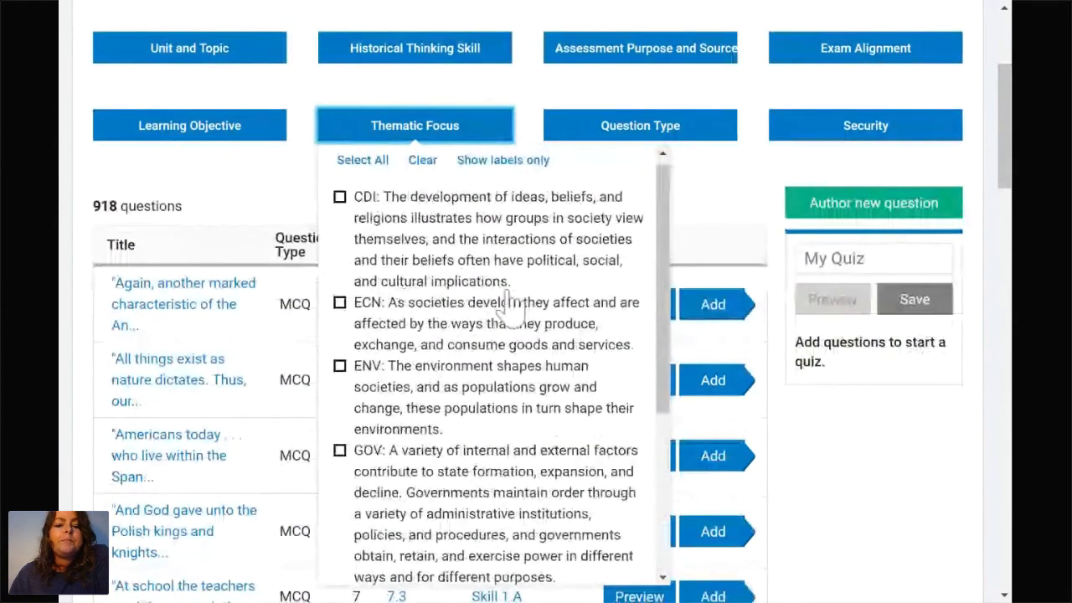
scroll(511, 305, "up", 1)
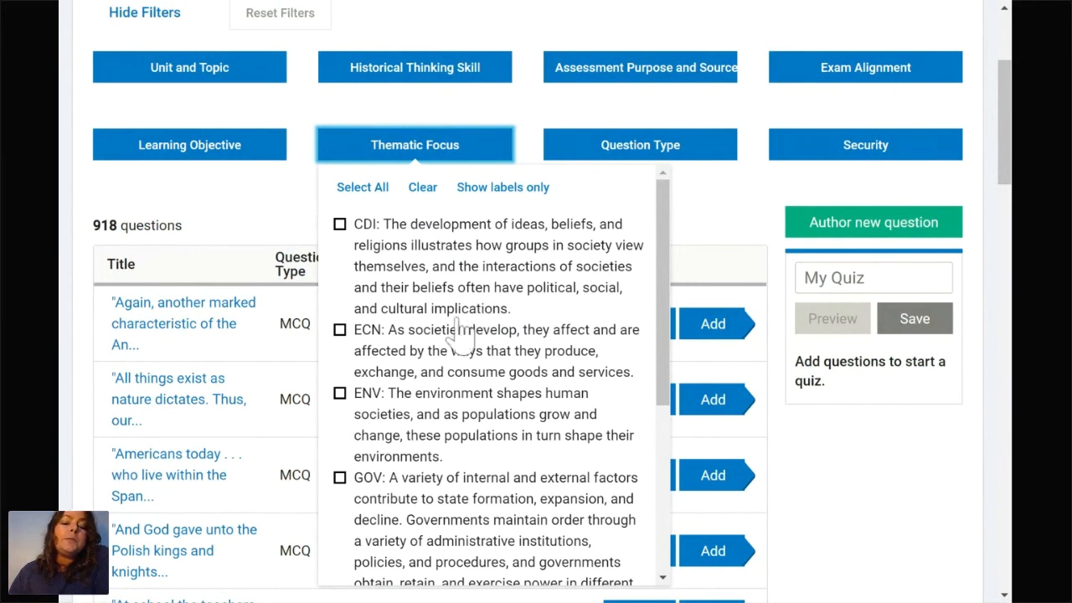
left_click(339, 225)
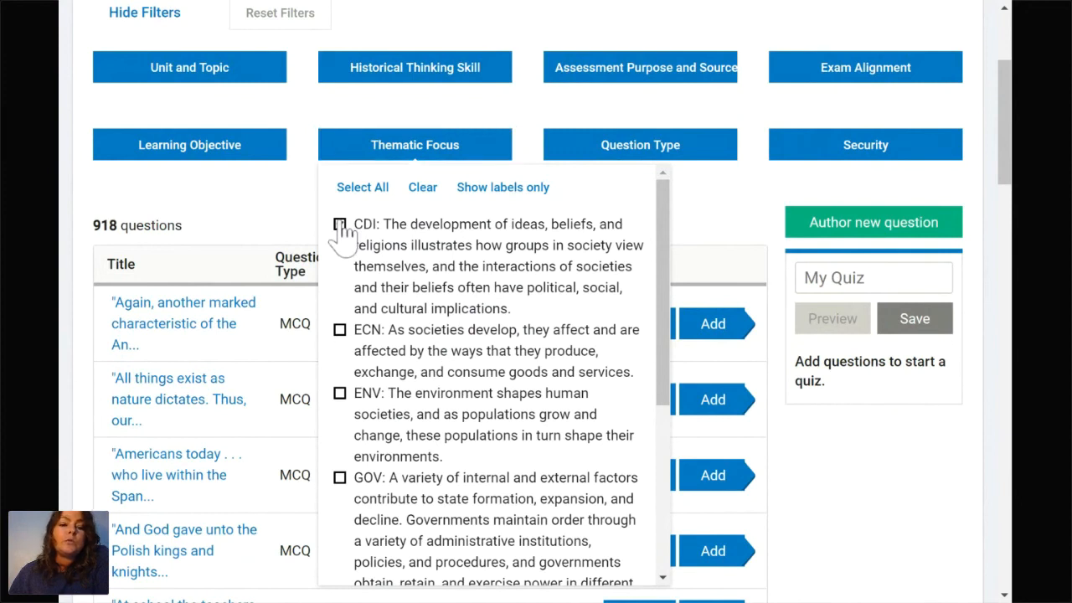
left_click(716, 216)
Narrow the CDI questions to the DBQ question type and look over the matching questions
left_click(678, 157)
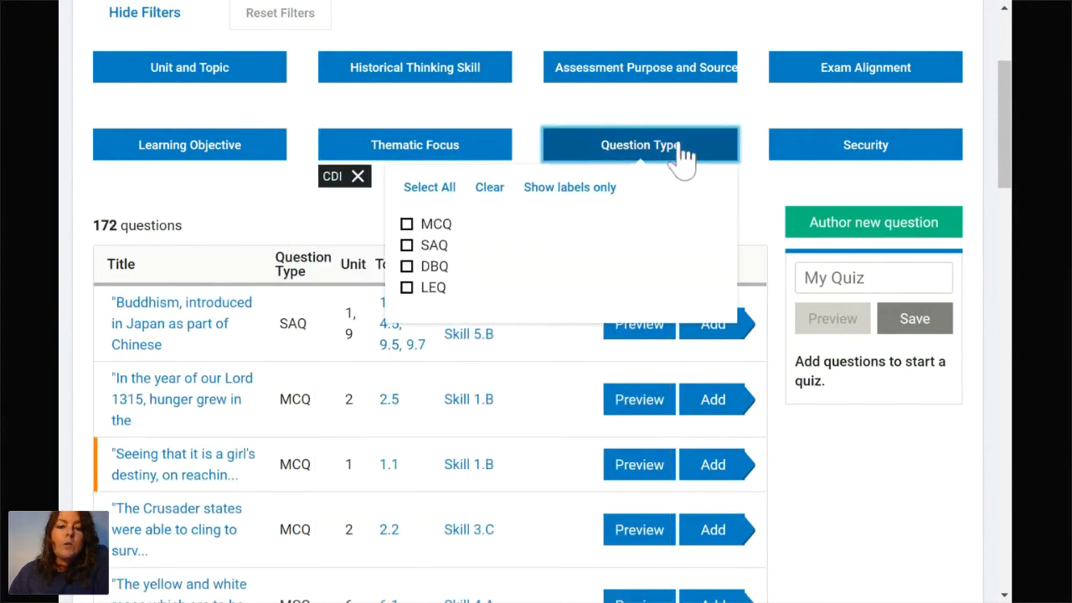
left_click(407, 267)
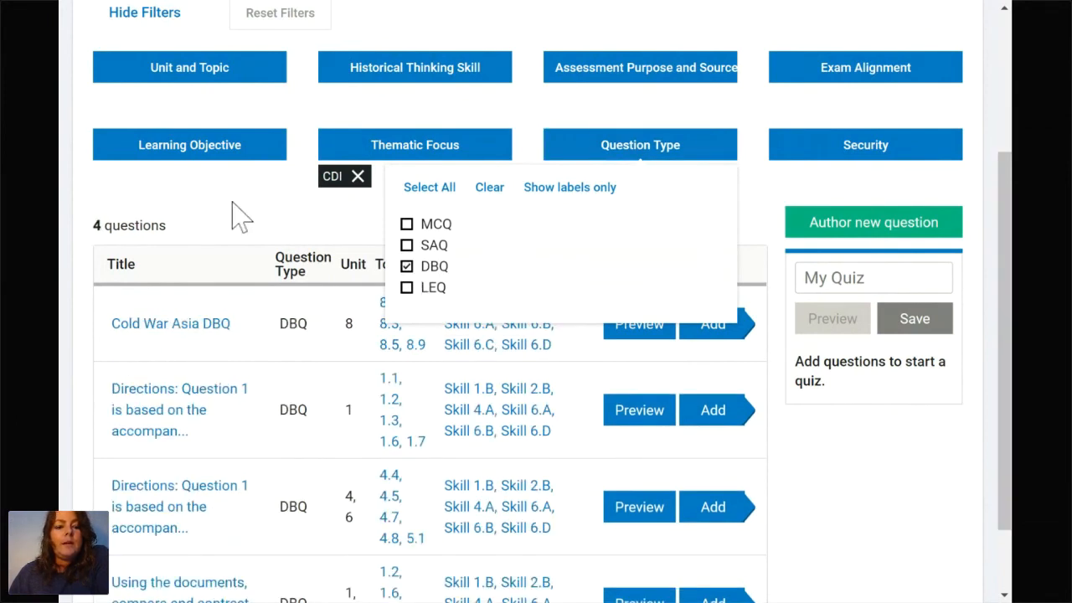
left_click(239, 216)
scroll(407, 349, "down", 1)
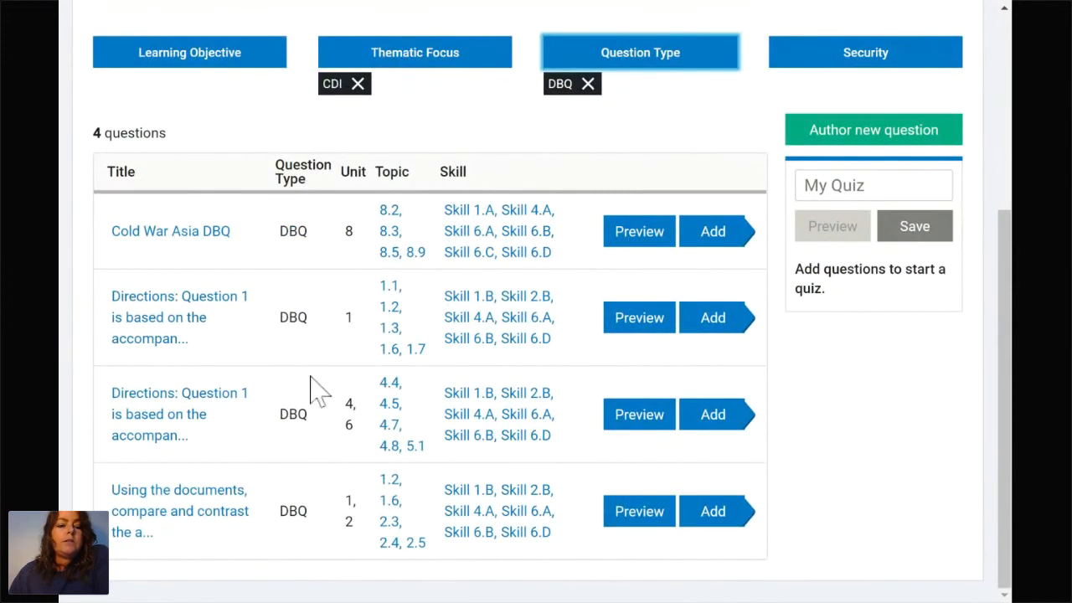
scroll(545, 141, "up", 1)
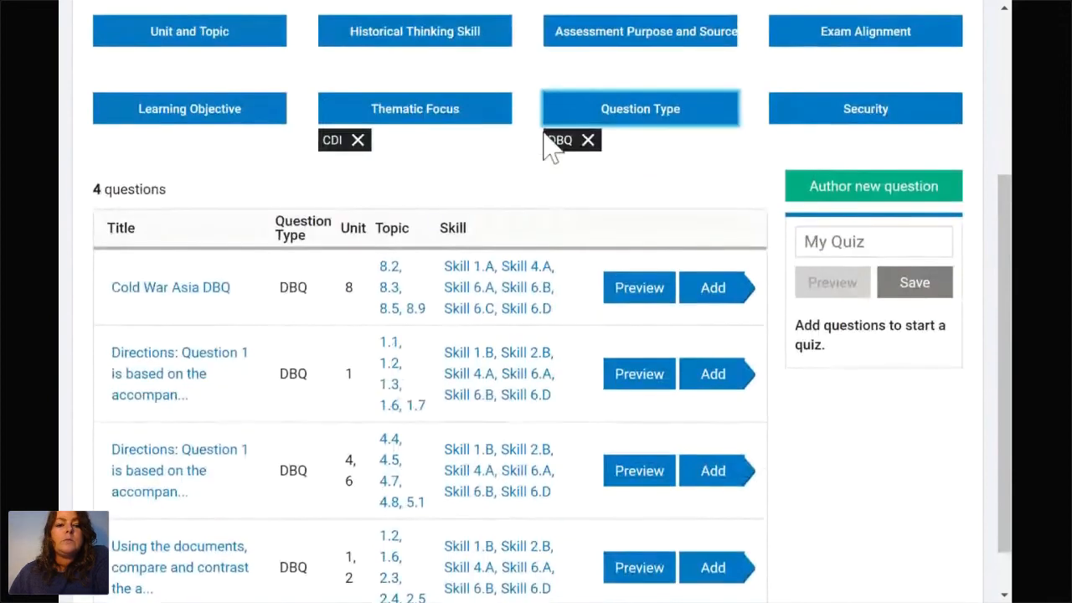
Replace the CDI thematic focus filter with ENV, keeping the DBQ question type filter
left_click(362, 140)
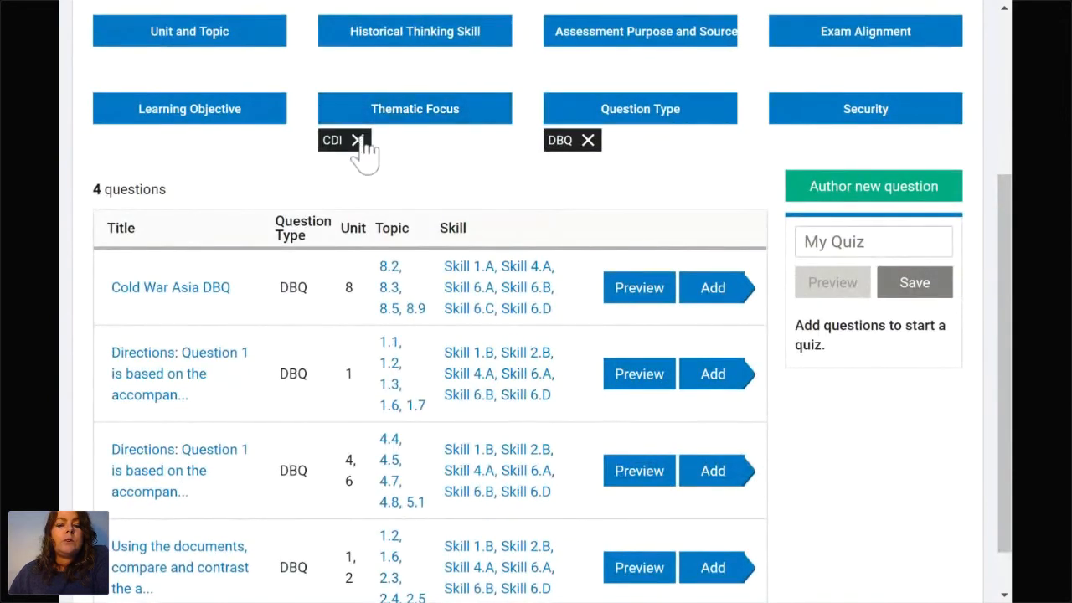
left_click(413, 120)
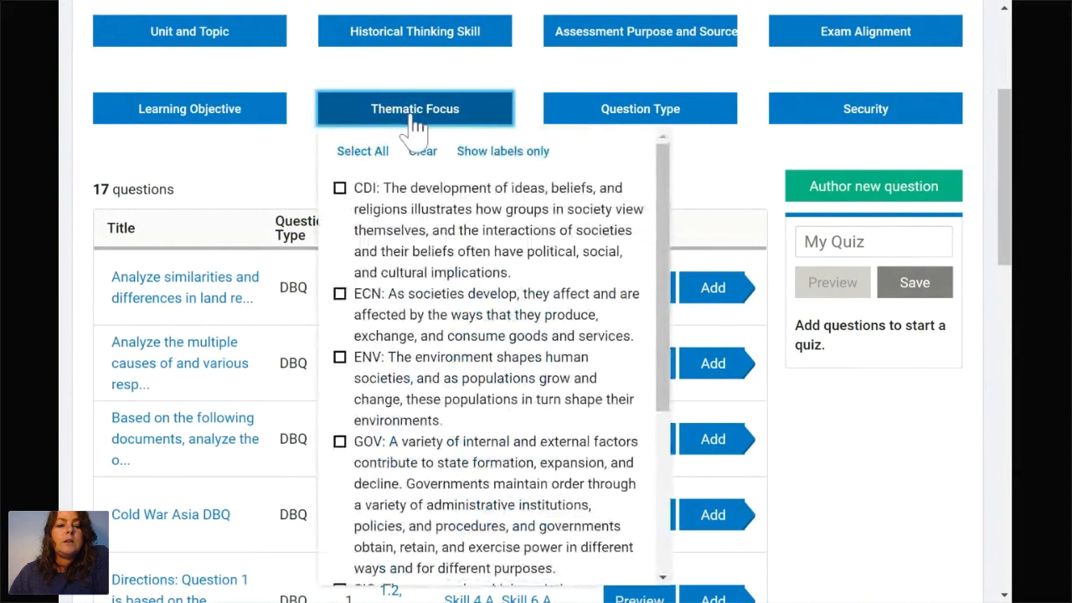
left_click(340, 358)
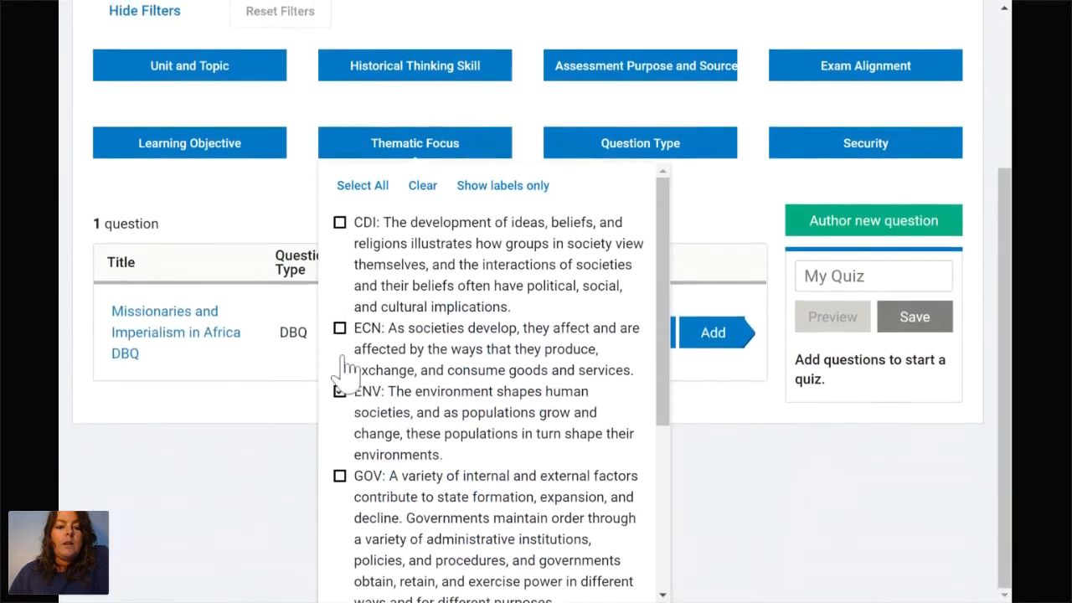
scroll(302, 239, "up", 3)
left_click(294, 232)
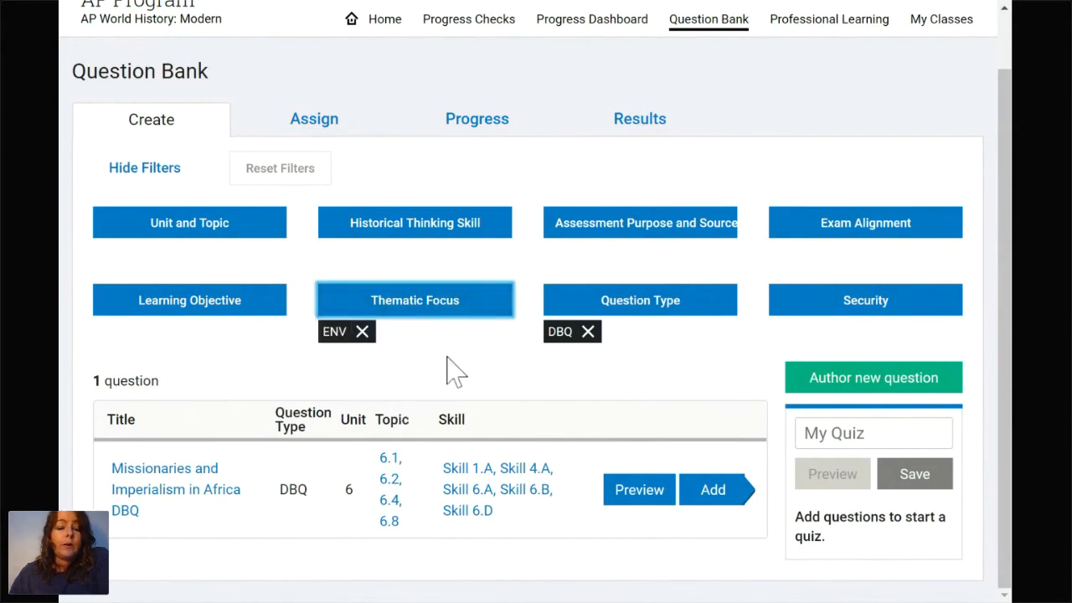
Replace the ENV thematic focus filter with GOV for the DBQ questions
left_click(362, 332)
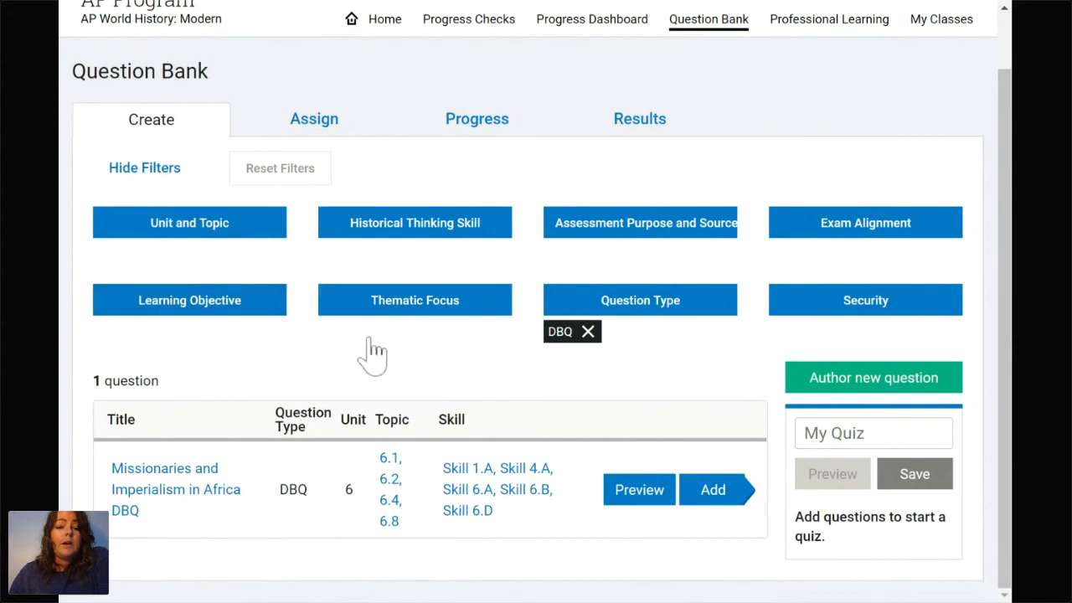
scroll(463, 314, "down", 2)
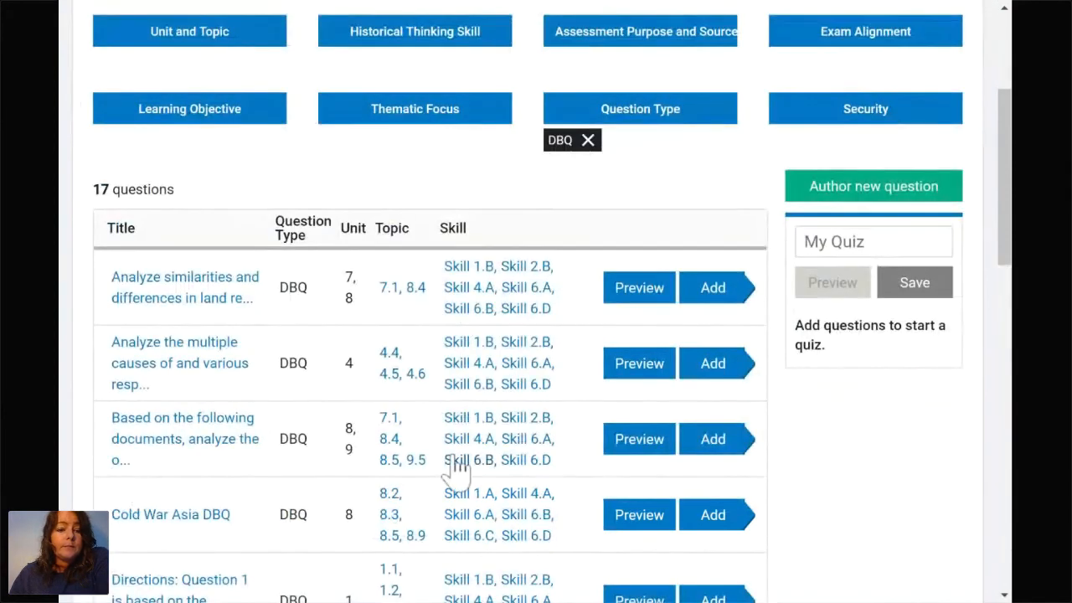
left_click(478, 121)
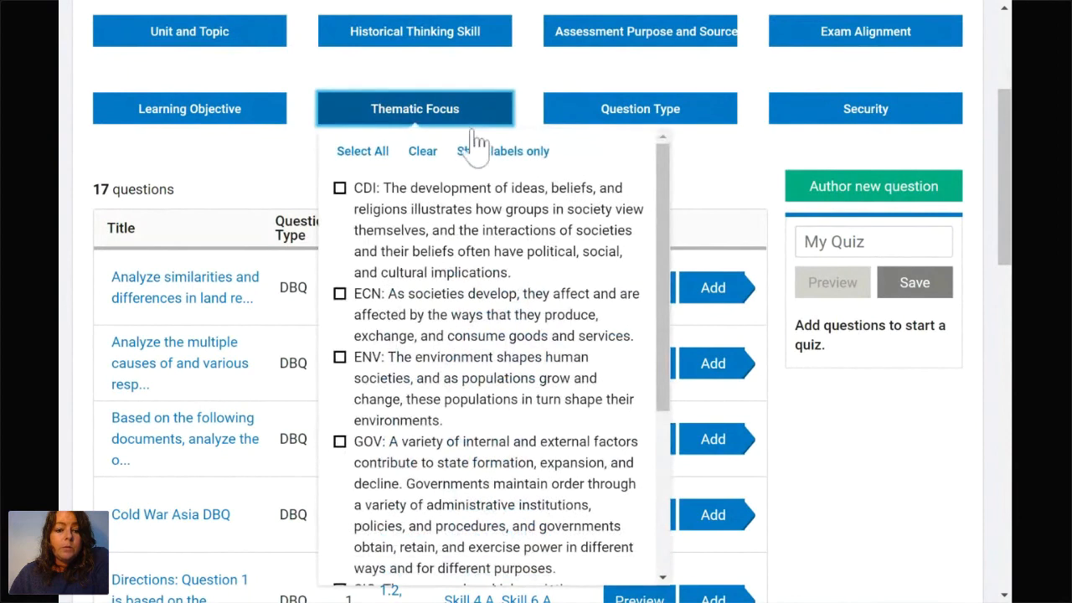
scroll(509, 418, "down", 3)
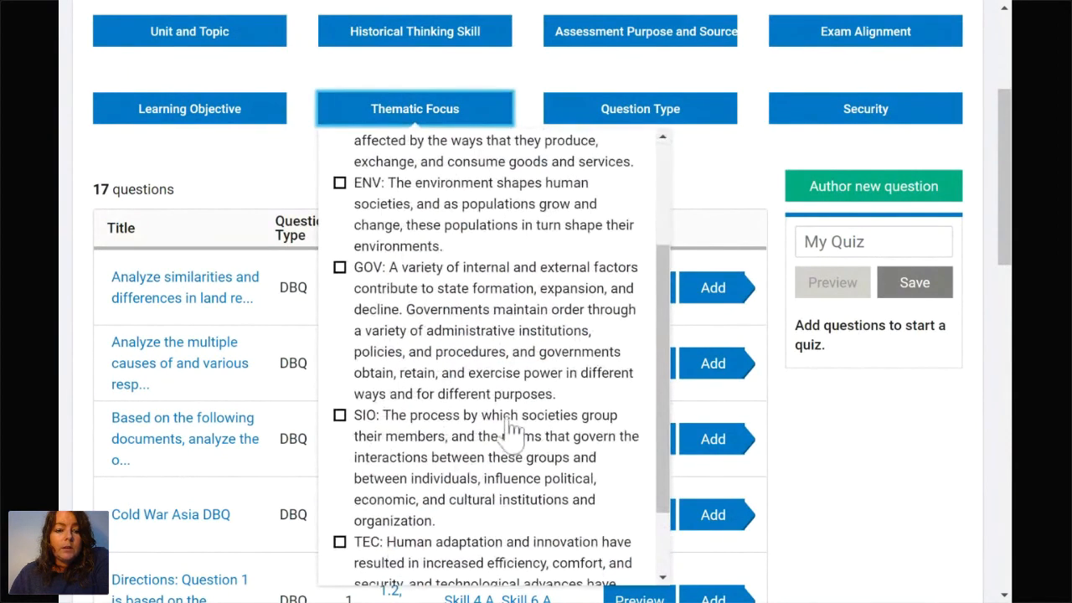
left_click(345, 273)
left_click(270, 168)
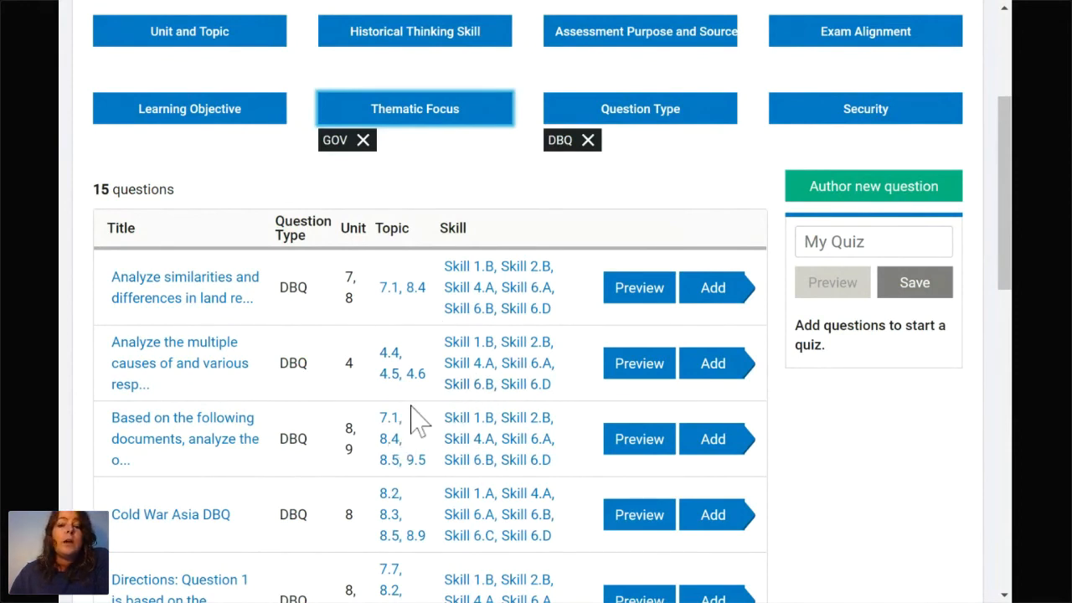
Browse the units and topics of the GOV DBQ questions and clear both the GOV and DBQ filters
scroll(416, 421, "down", 3)
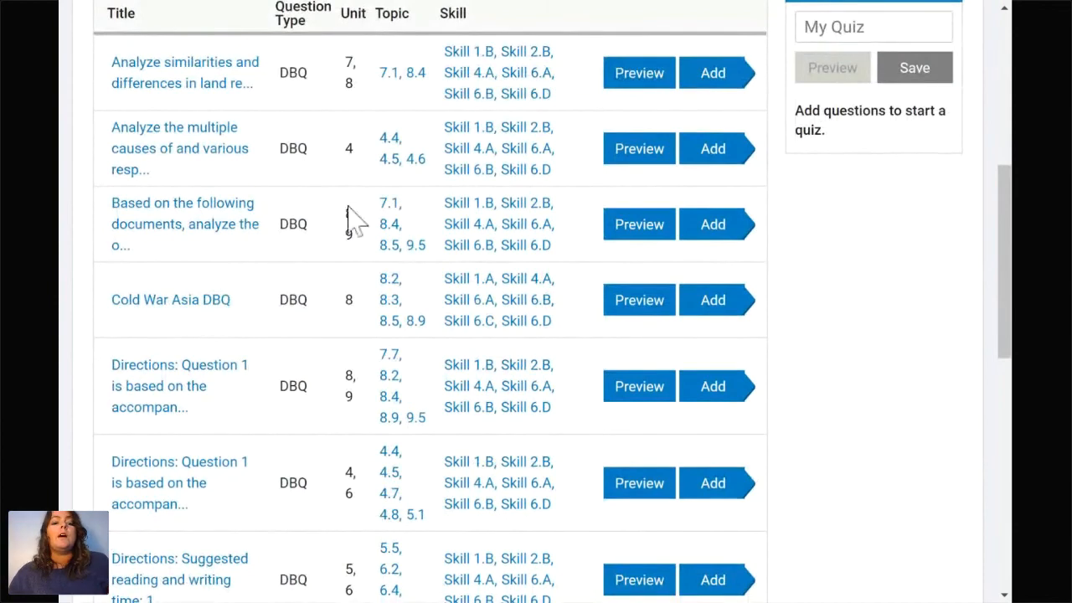
scroll(515, 339, "up", 5)
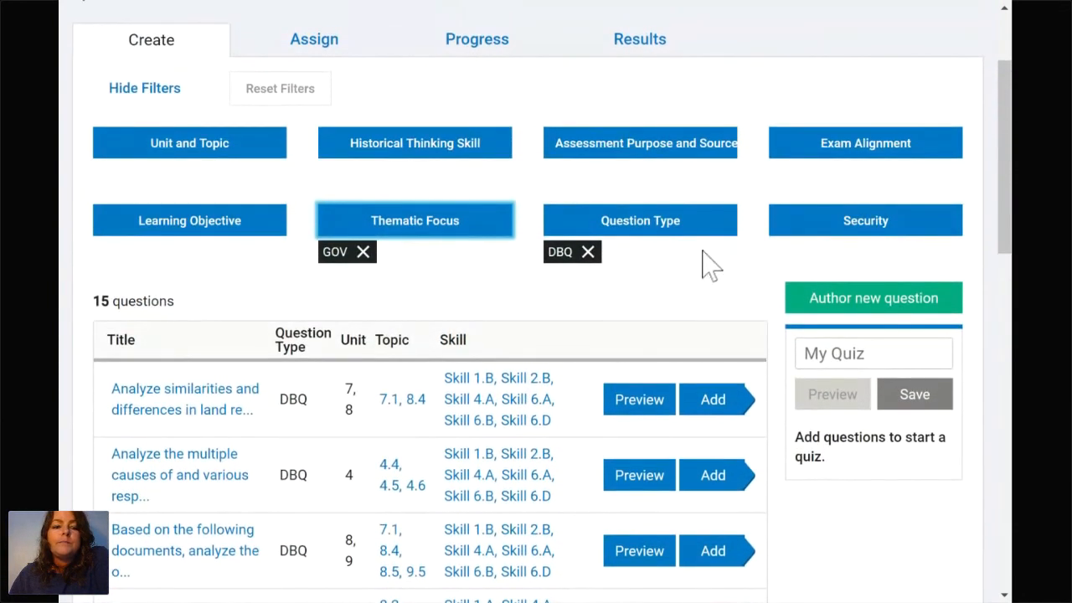
left_click(363, 251)
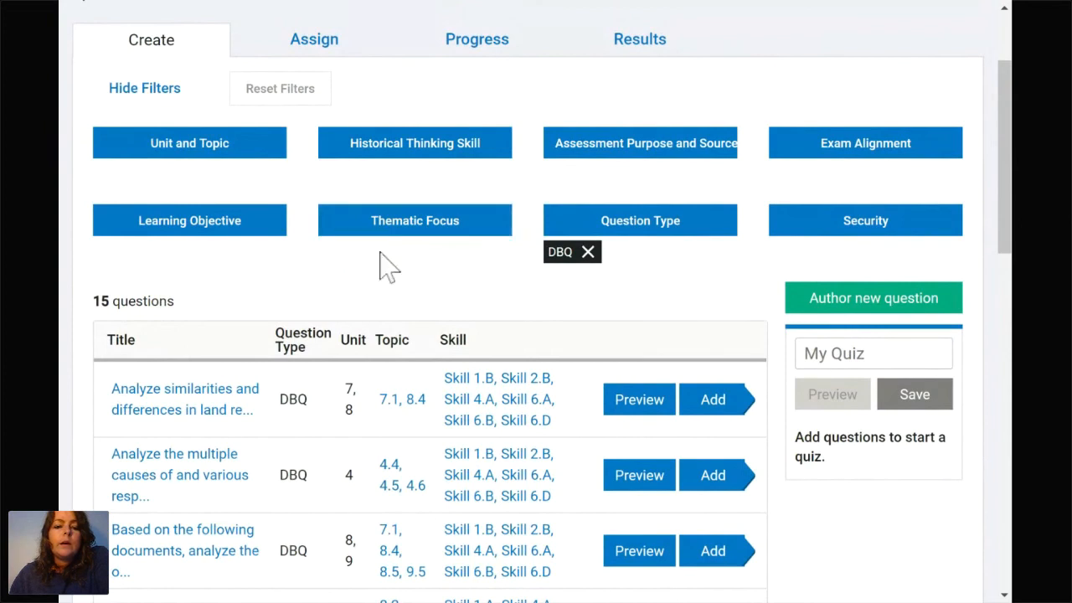
left_click(588, 251)
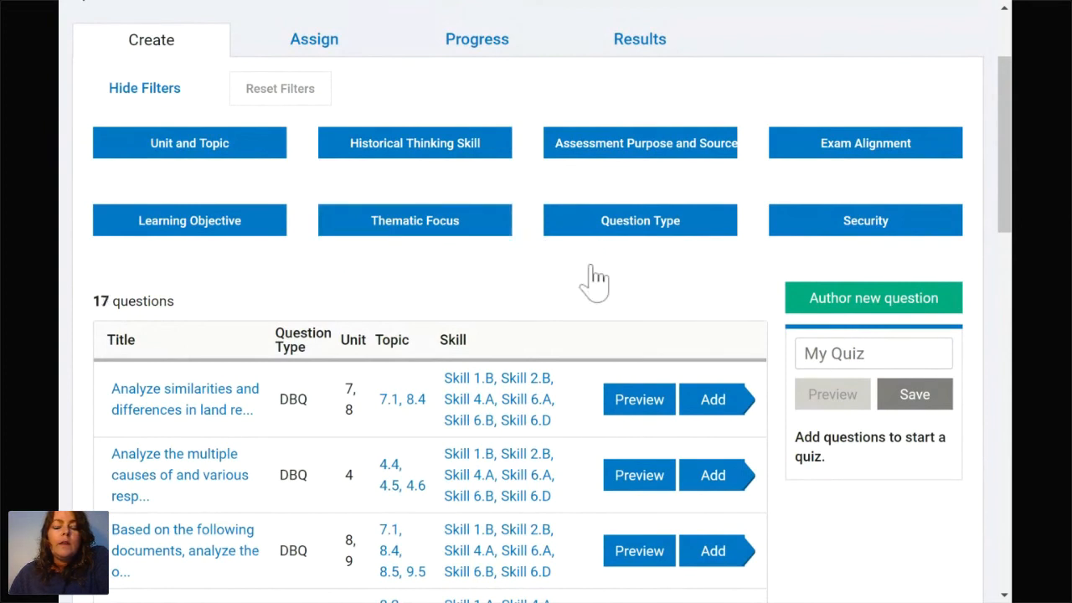
Filter the questions by assessment purpose and source to summative AP Exam questions and browse the list
left_click(654, 156)
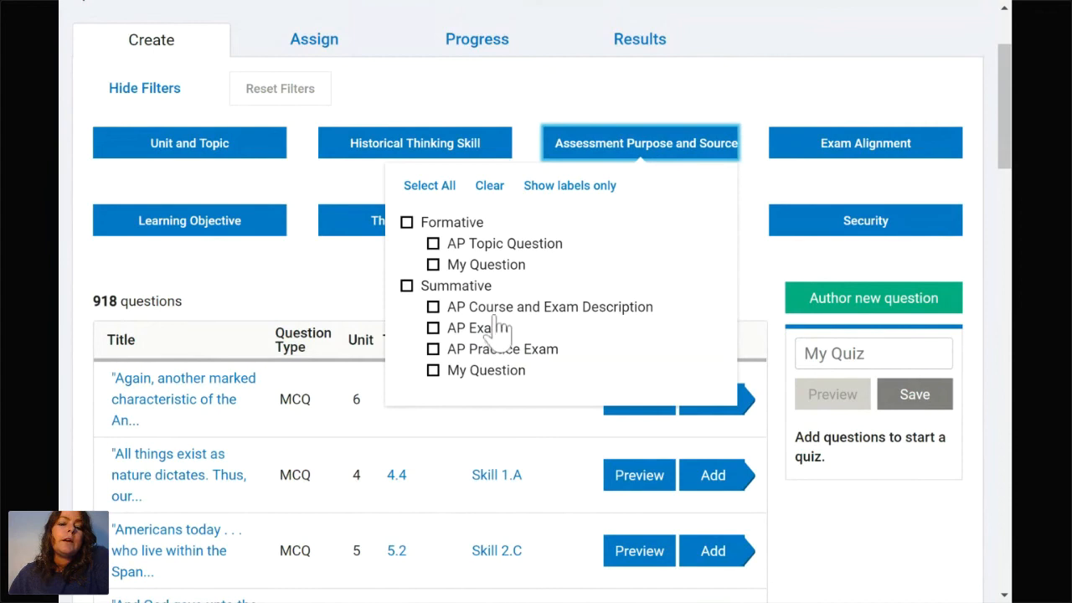
left_click(433, 327)
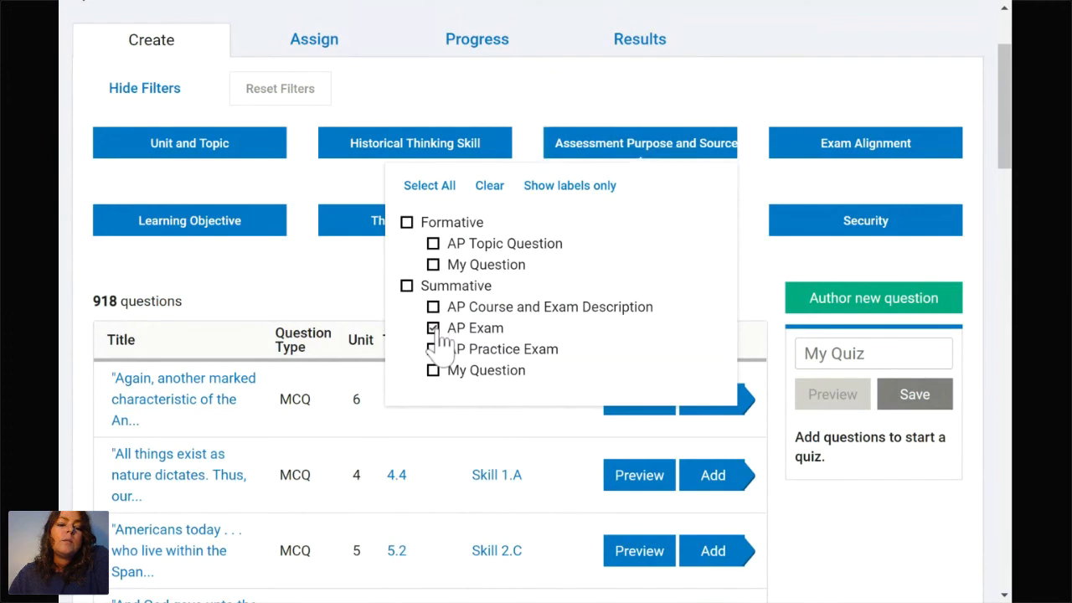
left_click(328, 284)
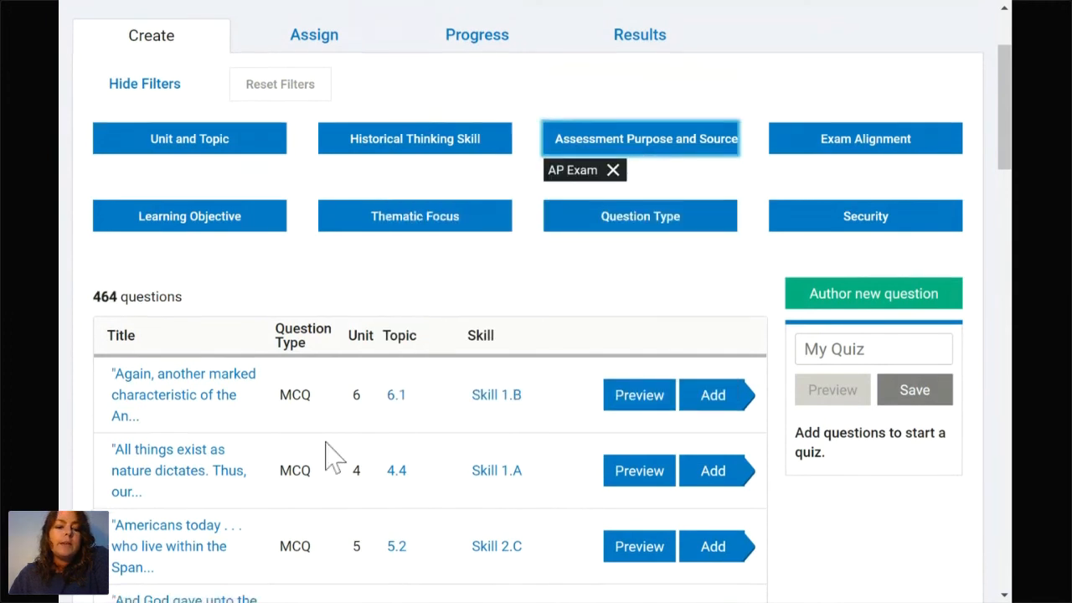
scroll(331, 452, "down", 2)
scroll(333, 456, "down", 3)
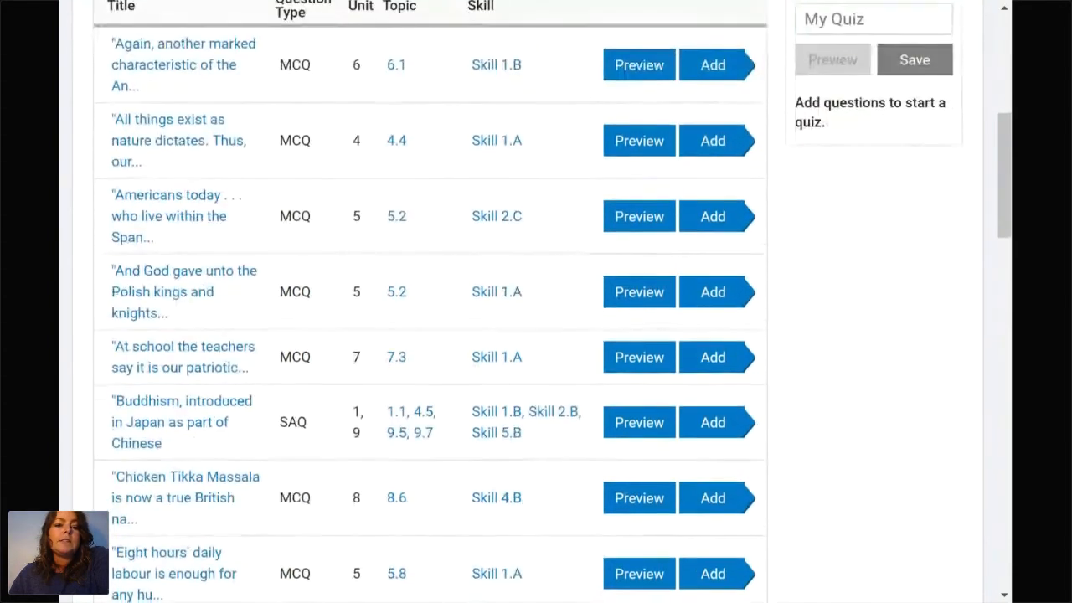
scroll(340, 329, "up", 4)
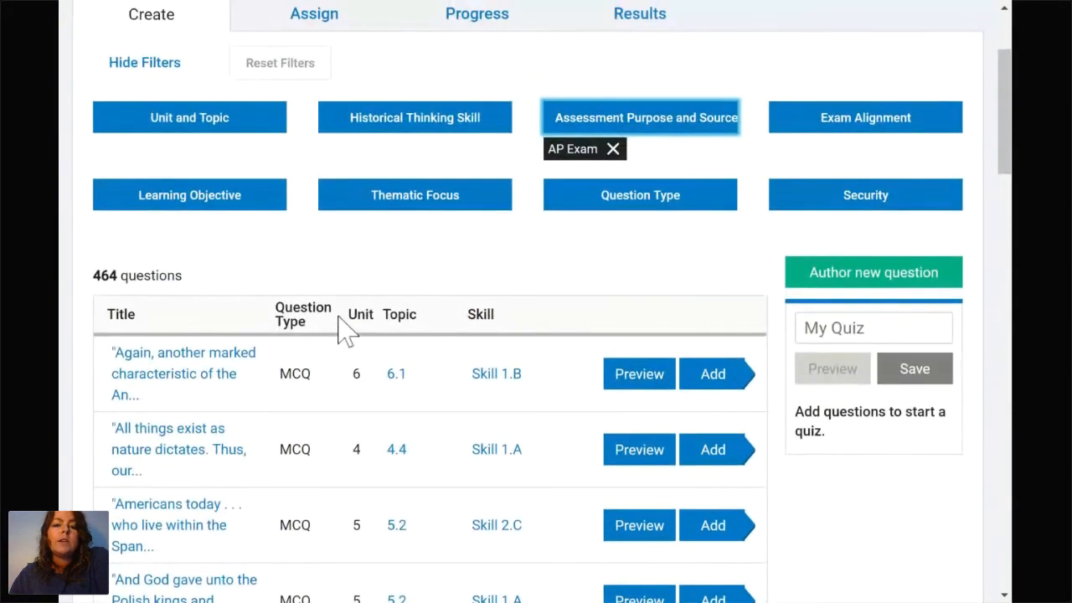
Remove the AP Exam source filter and filter the questions by Perfect exam alignment
left_click(613, 155)
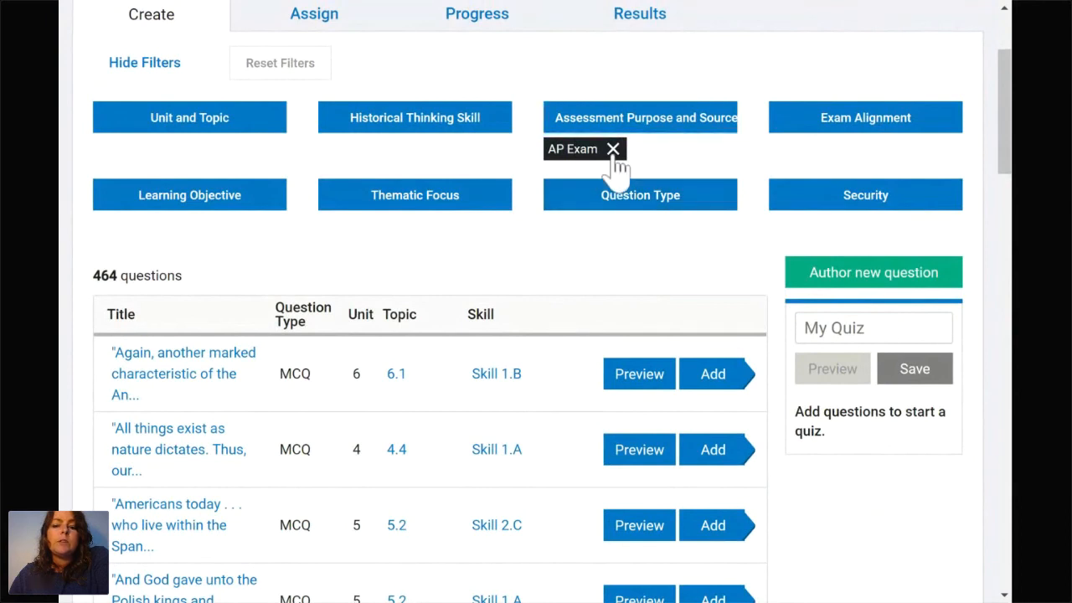
left_click(906, 132)
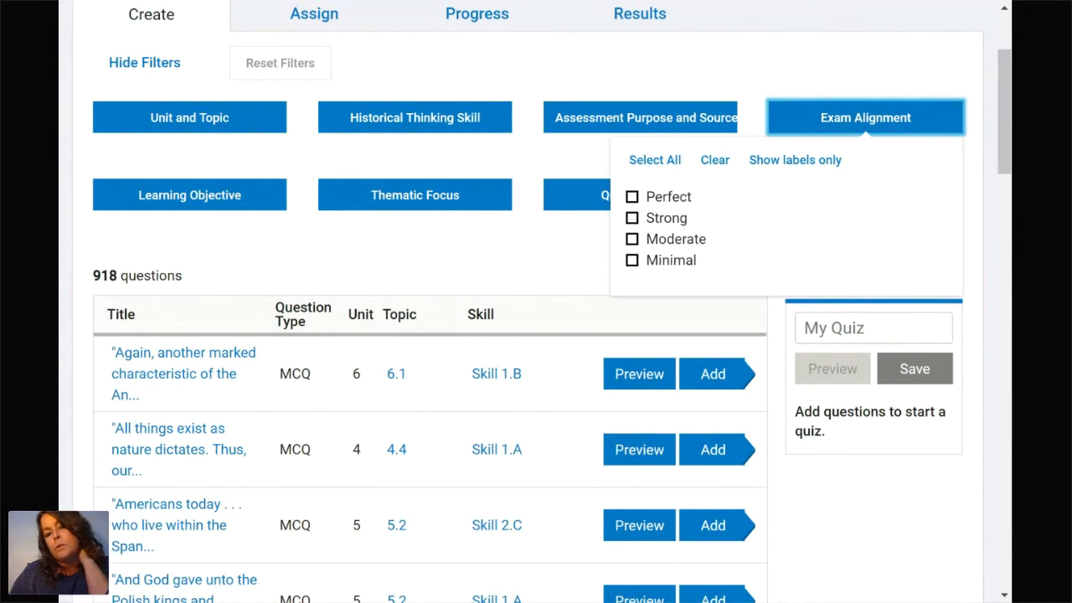
left_click(632, 197)
left_click(632, 198)
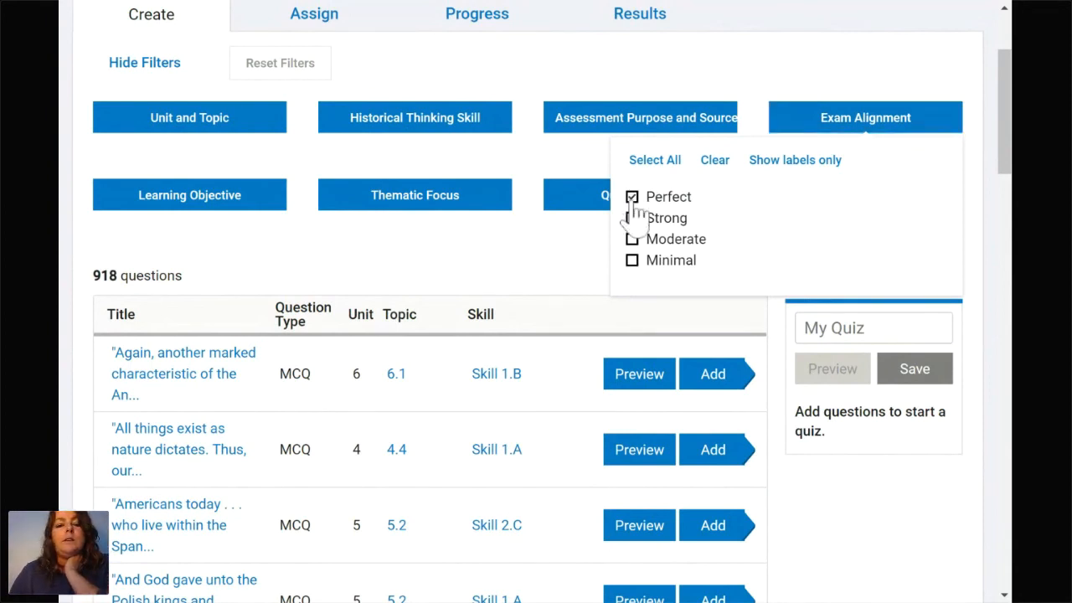
left_click(562, 252)
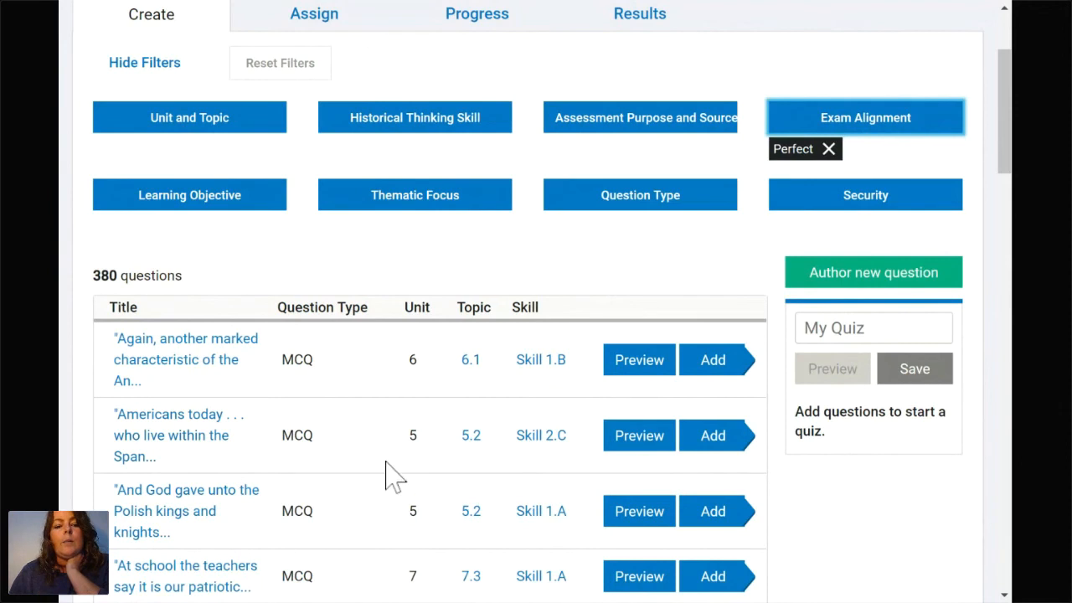
Browse the questions with Perfect exam alignment and clear the Perfect filter
scroll(516, 450, "down", 5)
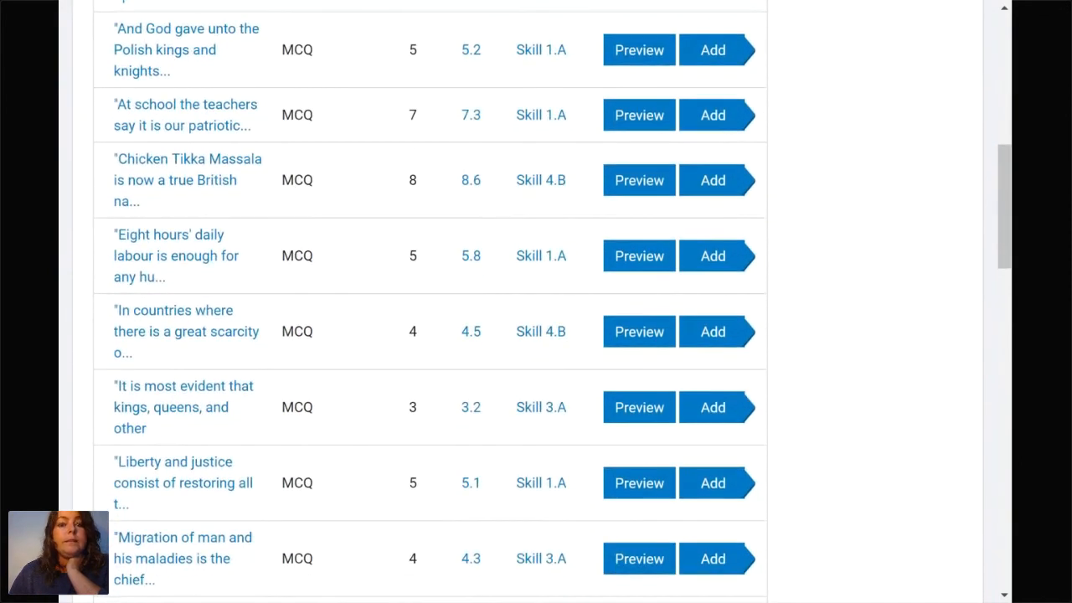
scroll(577, 301, "up", 6)
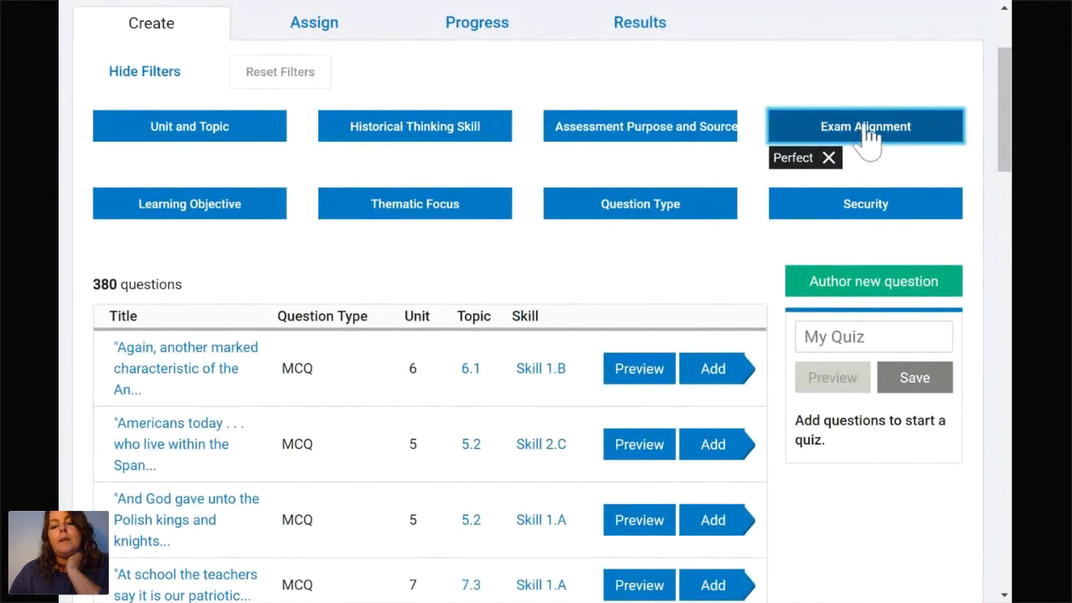
left_click(867, 134)
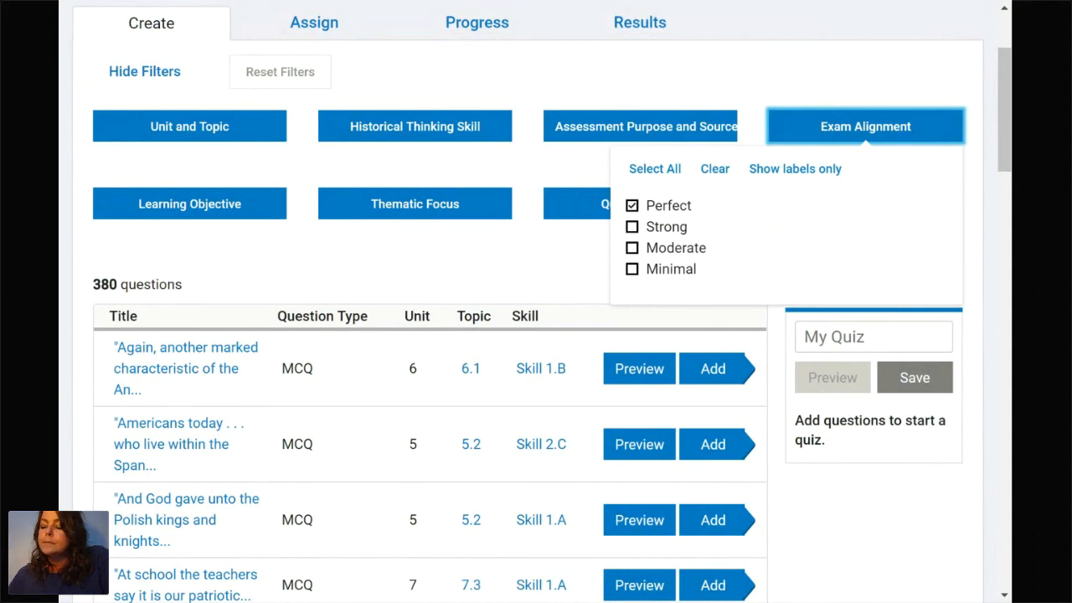
left_click(631, 206)
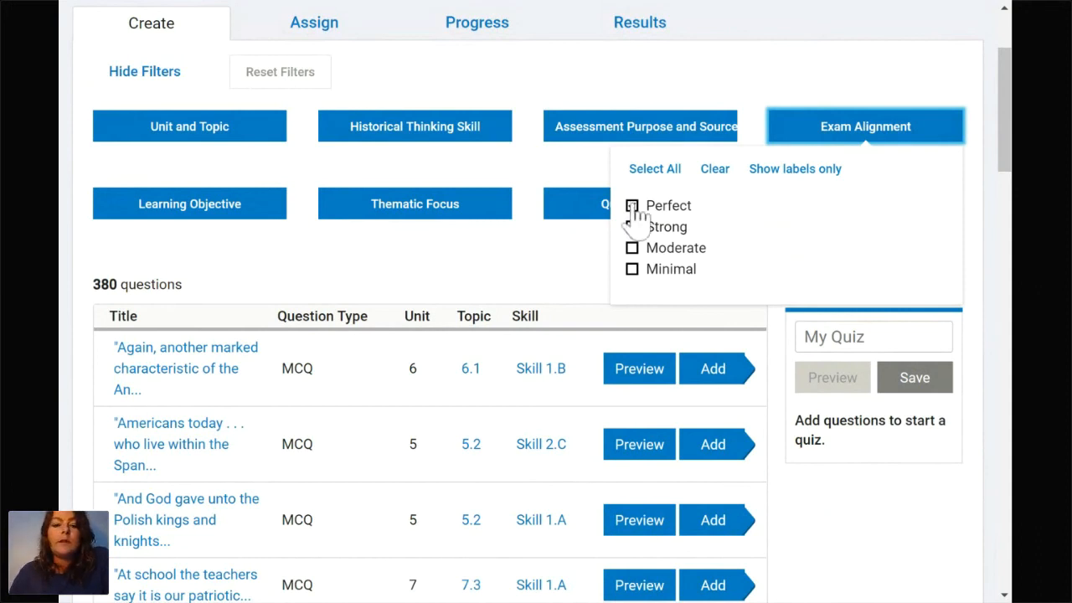
left_click(452, 251)
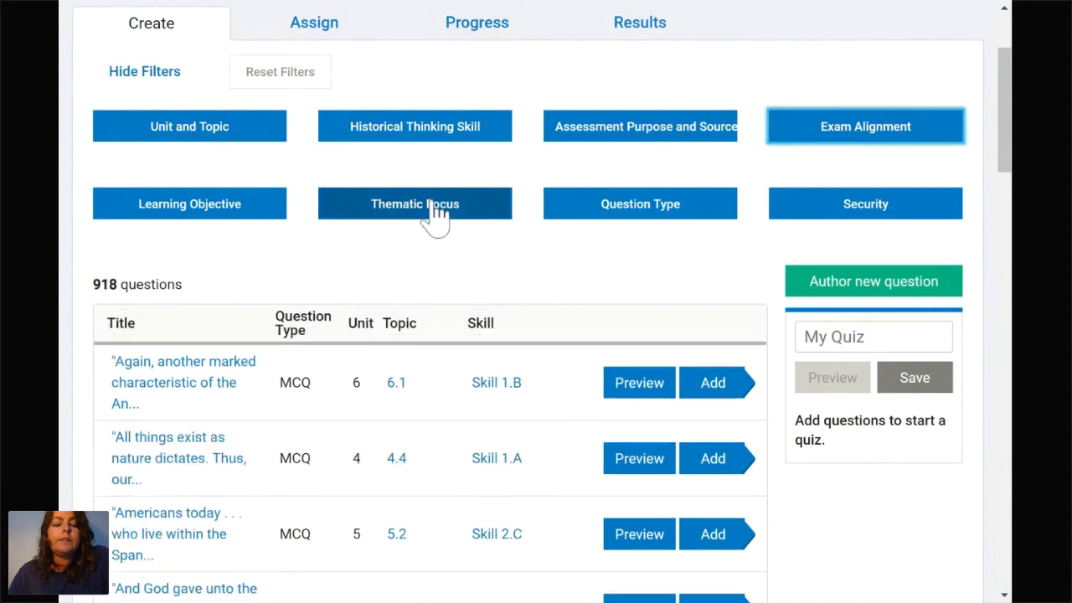
Look through the thematic focus options and filter the questions by the TEC theme
left_click(435, 213)
scroll(503, 380, "down", 3)
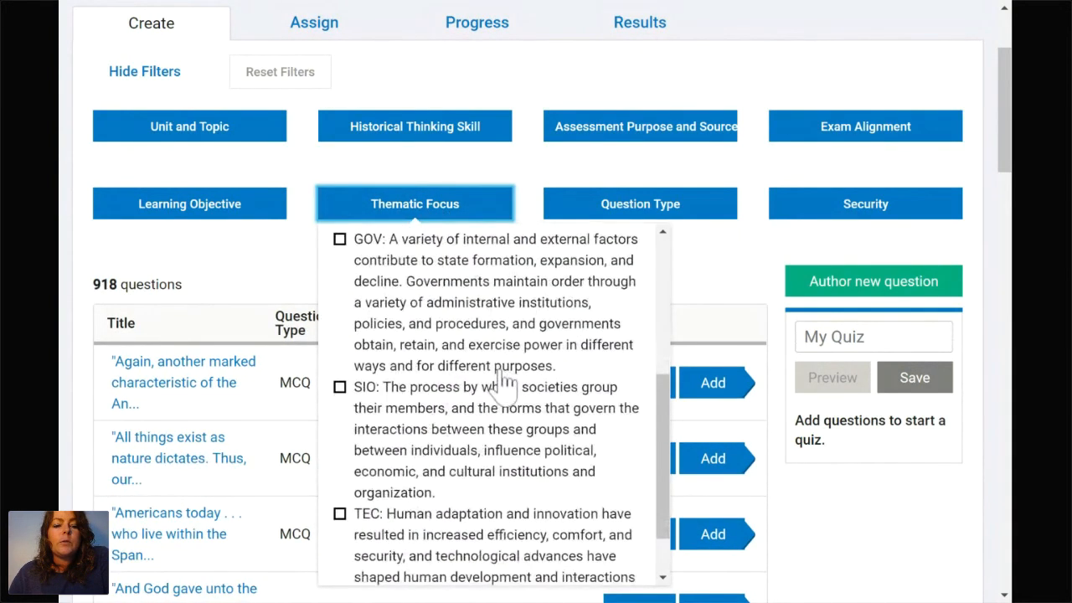
scroll(498, 383, "up", 4)
scroll(344, 389, "down", 5)
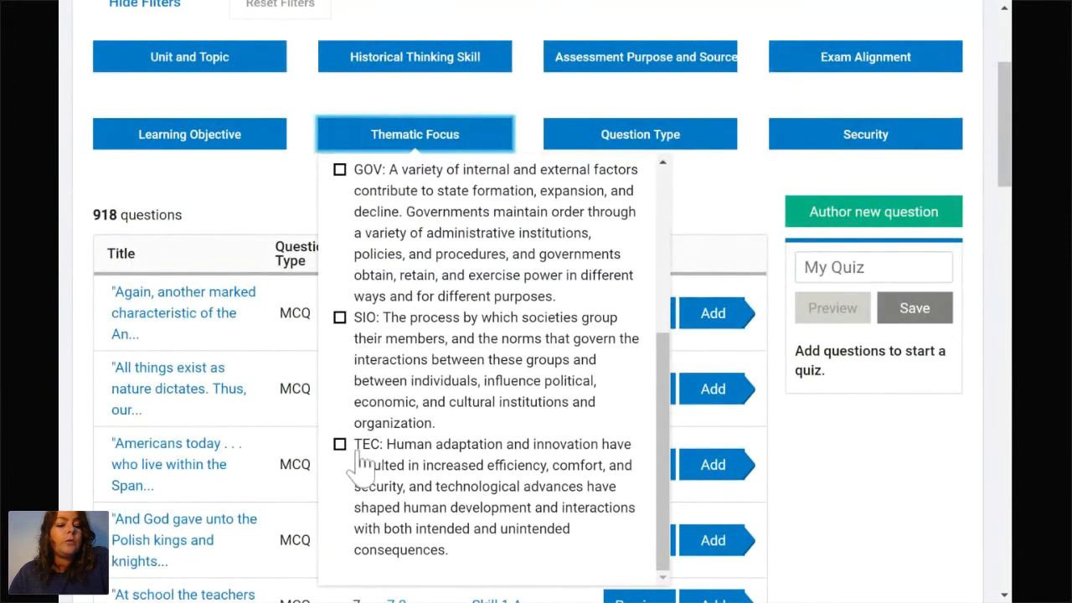
left_click(341, 444)
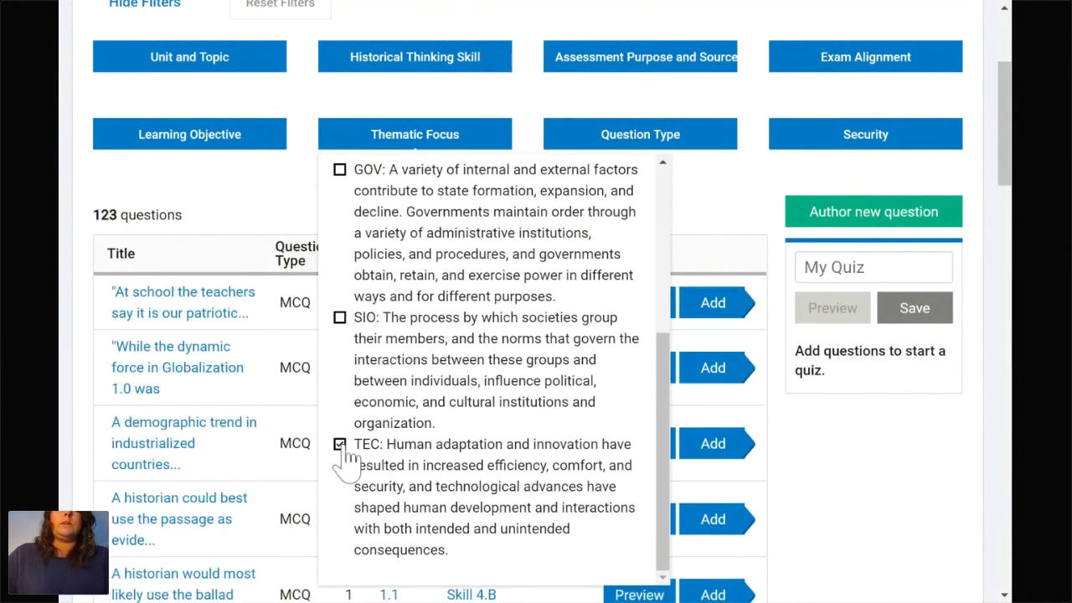
left_click(237, 194)
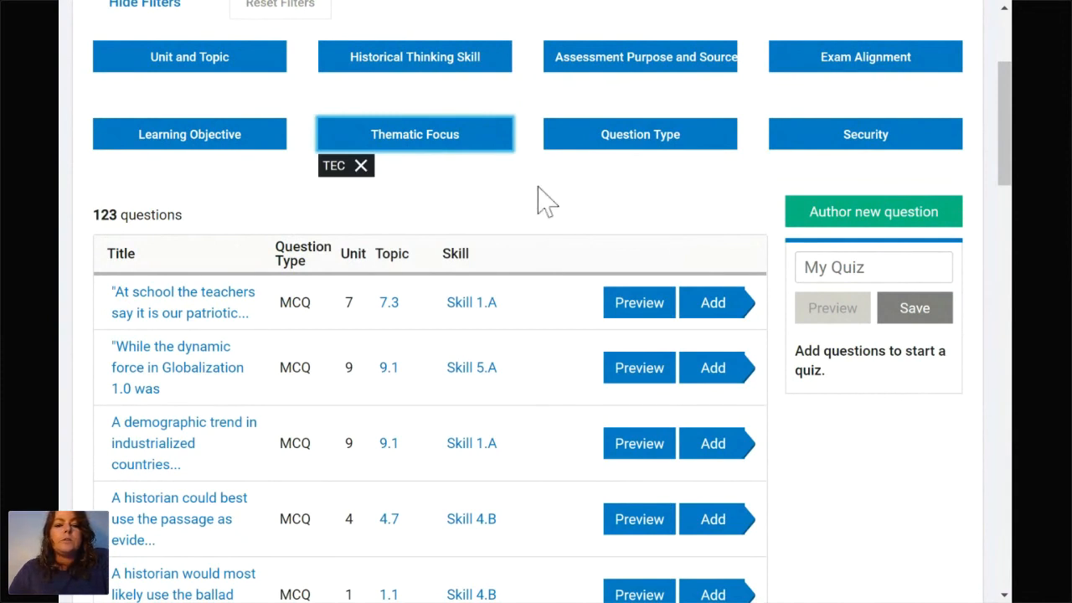
Browse the units, topics and skills of the TEC questions and remove the TEC filter
scroll(539, 202, "up", 1)
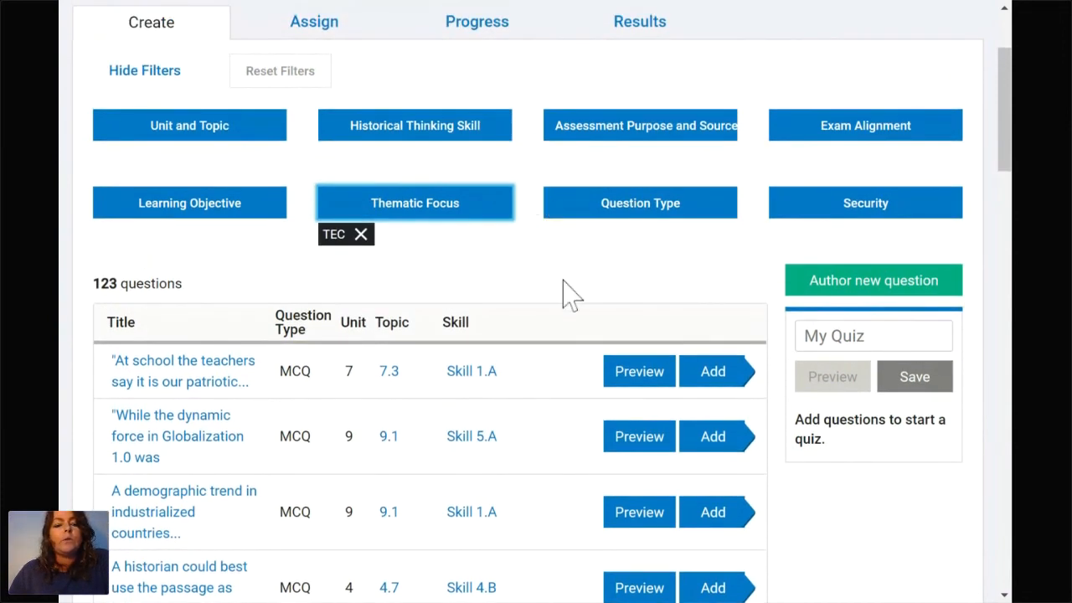
scroll(567, 289, "down", 1)
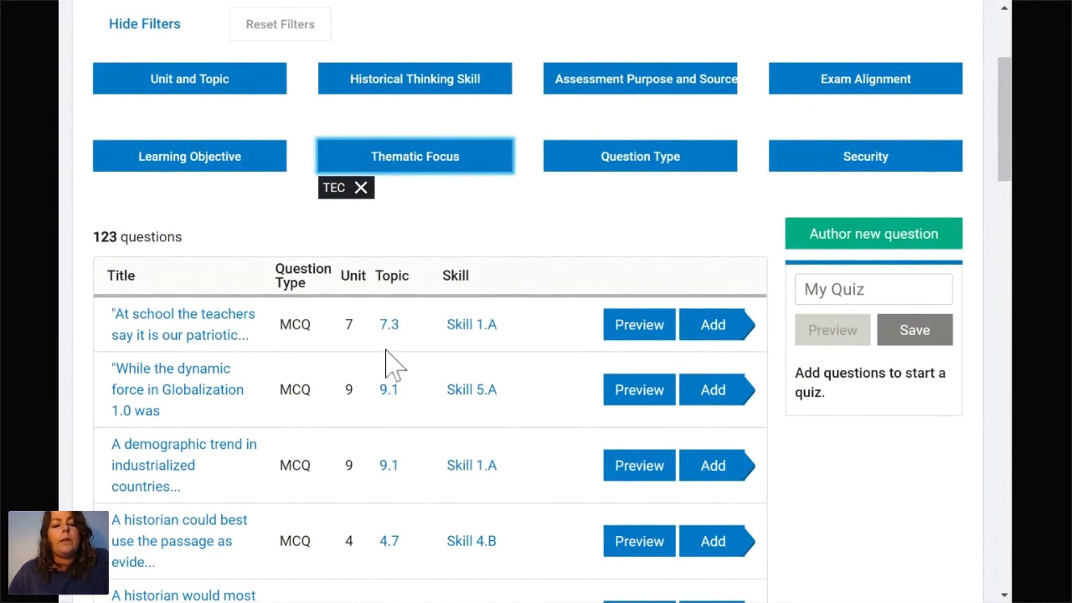
scroll(427, 449, "down", 2)
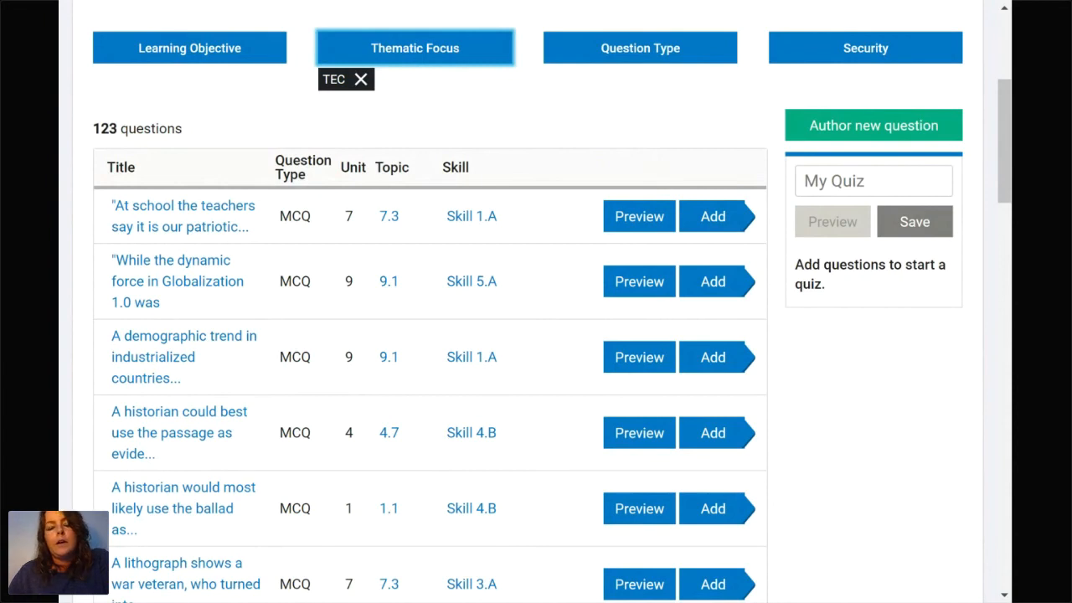
scroll(536, 301, "up", 4)
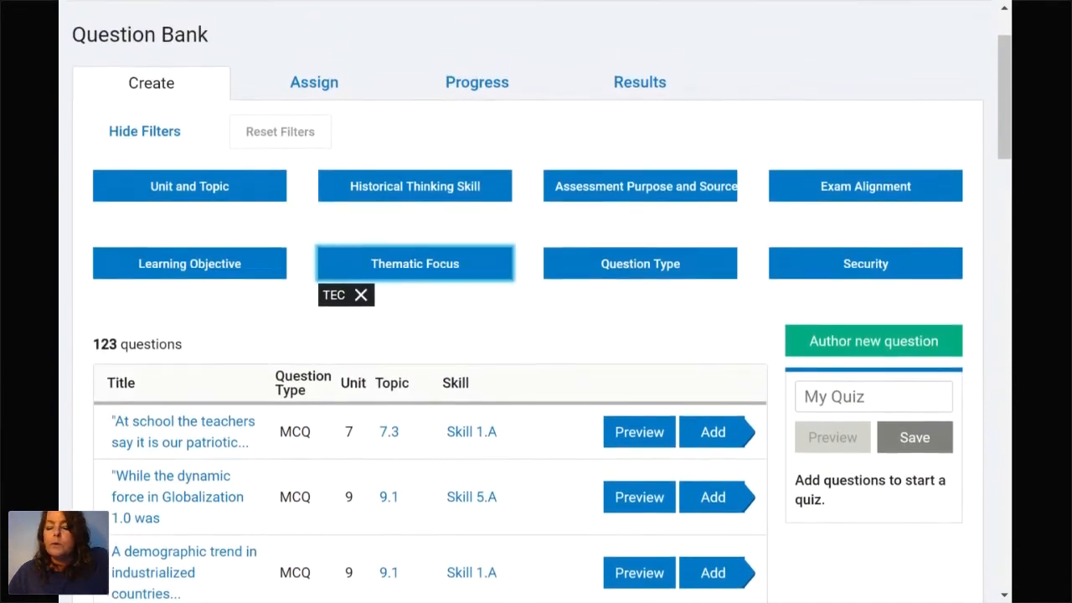
scroll(536, 301, "up", 1)
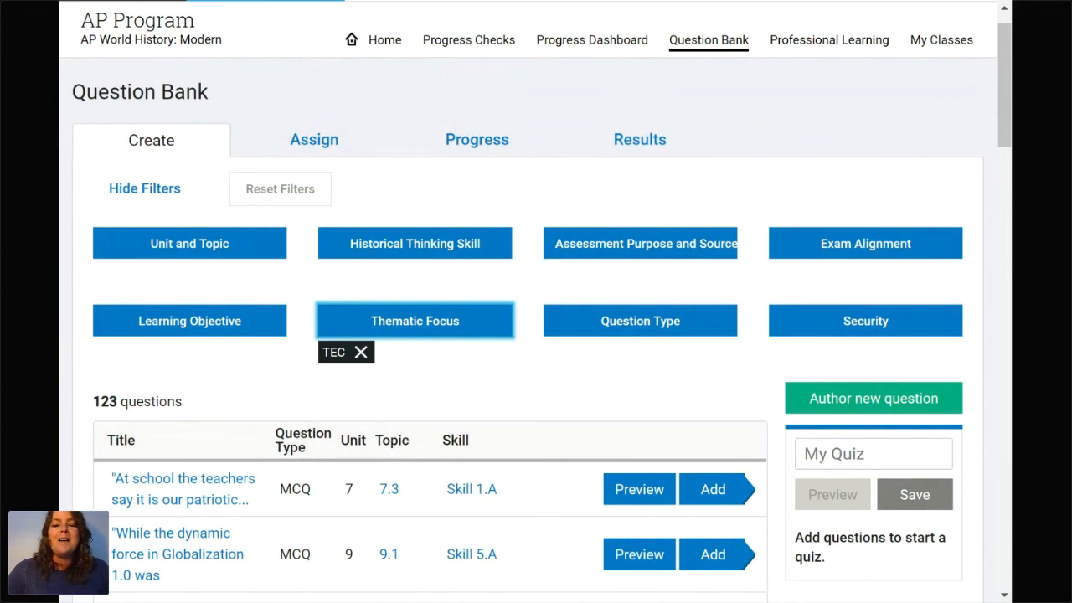
scroll(792, 174, "down", 1)
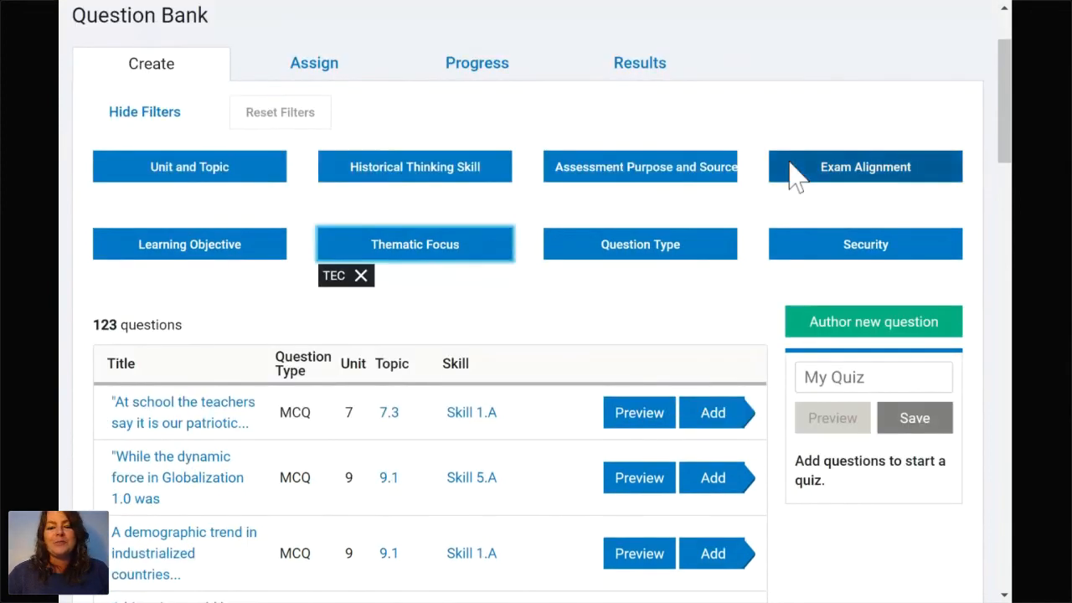
scroll(717, 215, "down", 2)
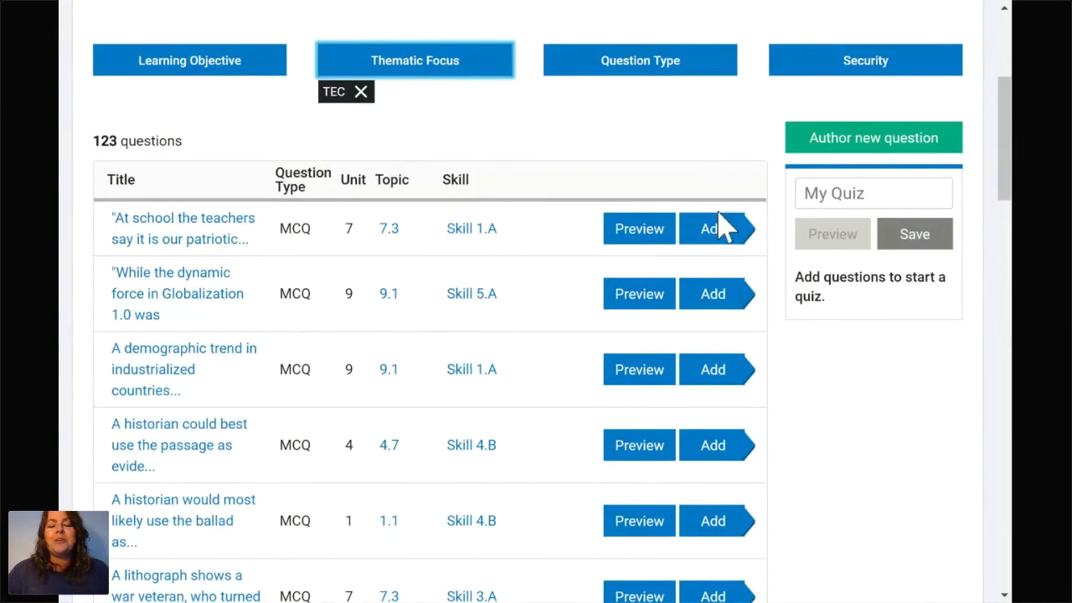
left_click(361, 93)
scroll(498, 136, "up", 4)
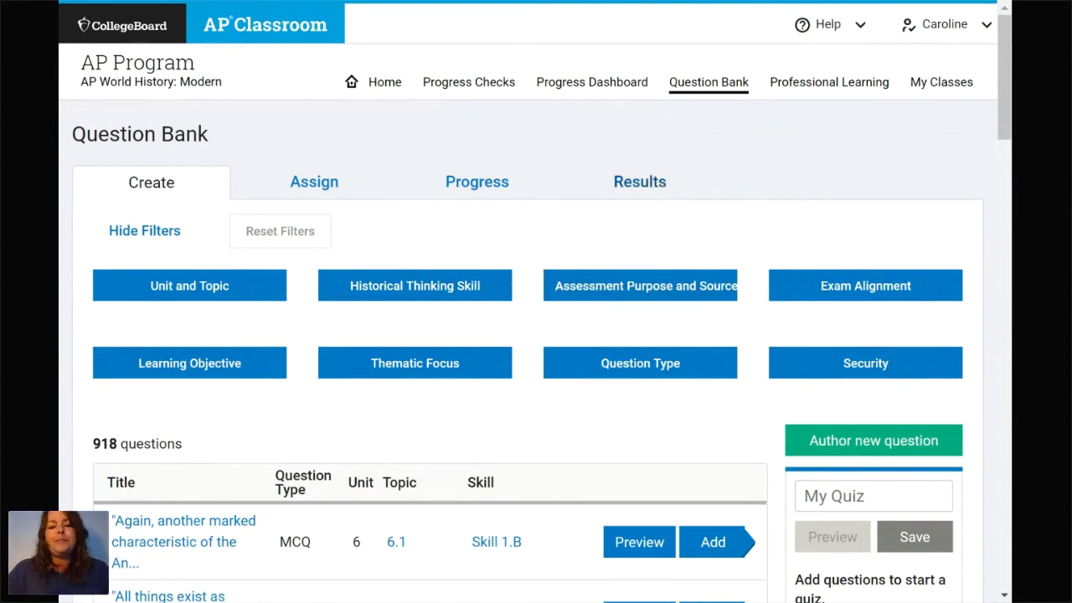
Review the available question type filter options without selecting any
scroll(750, 188, "down", 1)
scroll(751, 188, "down", 1)
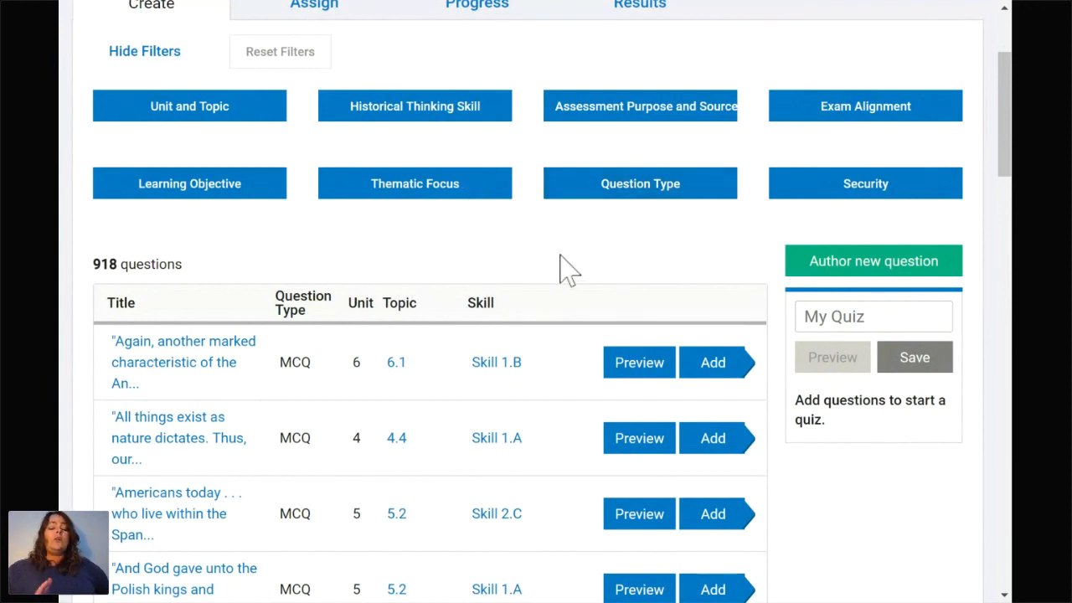
left_click(664, 192)
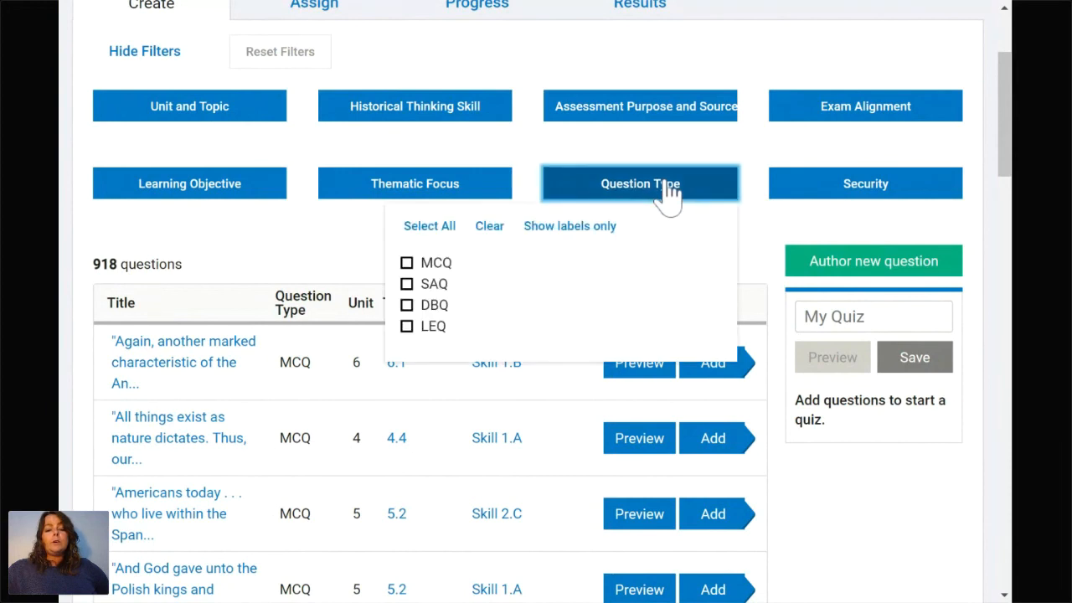
left_click(826, 148)
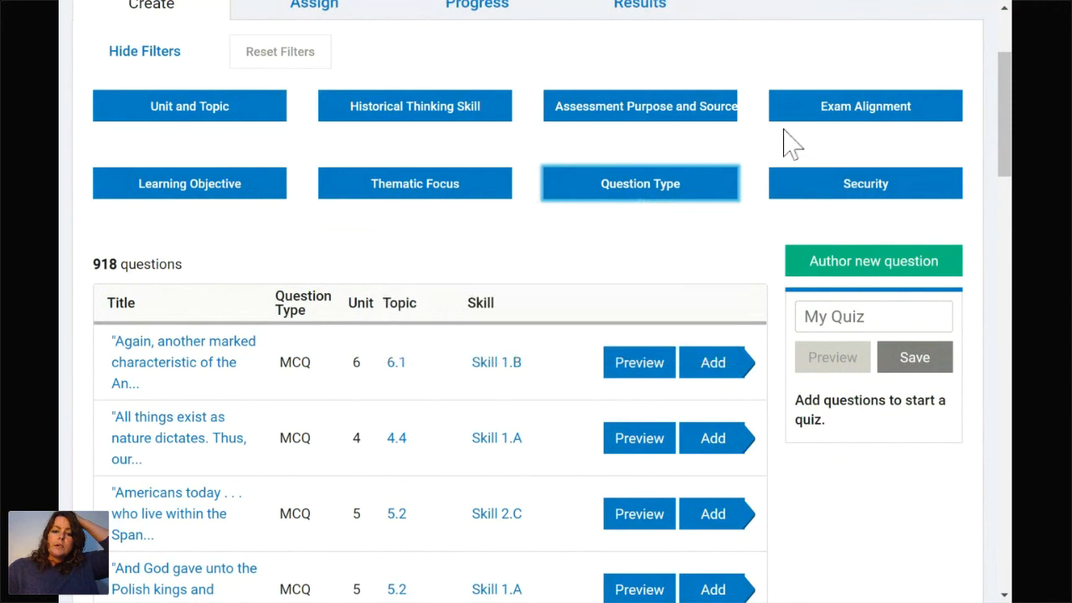
Filter the questions by assessment purpose and source to AP Practice Exam and browse the list
left_click(717, 112)
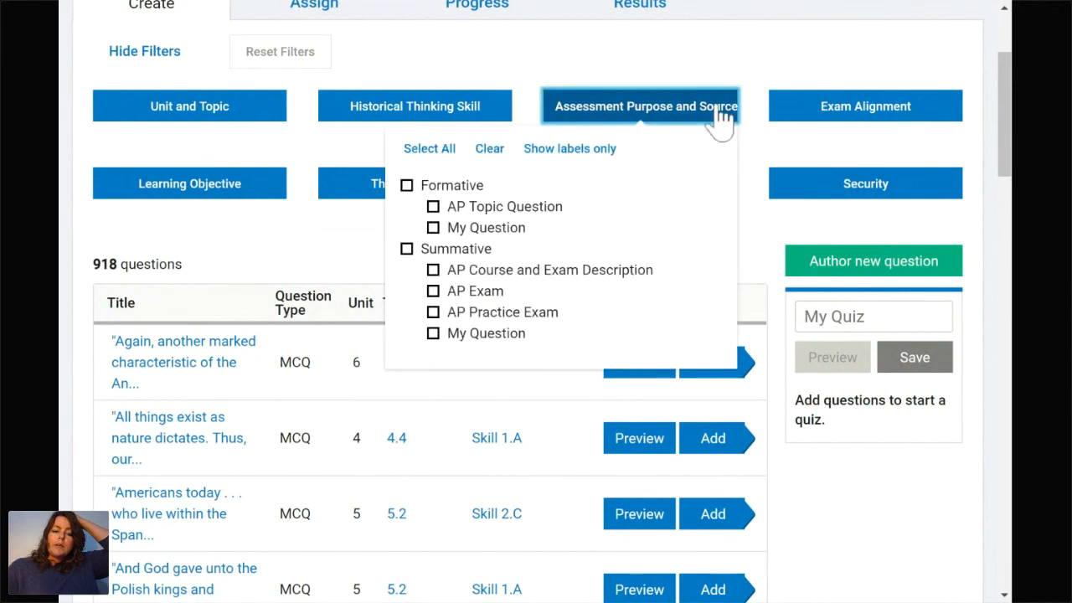
left_click(435, 314)
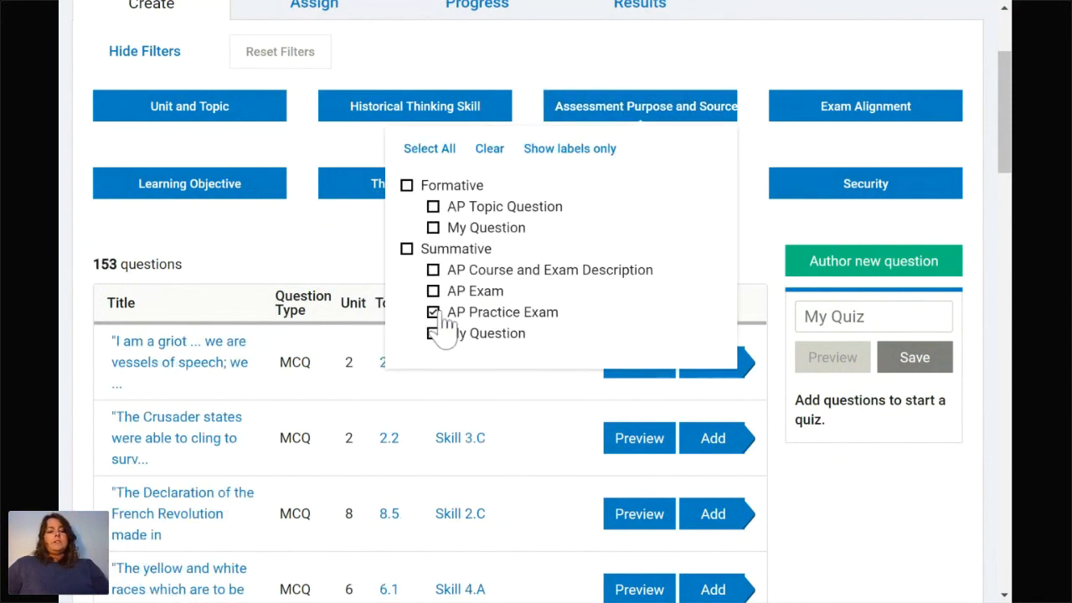
left_click(268, 263)
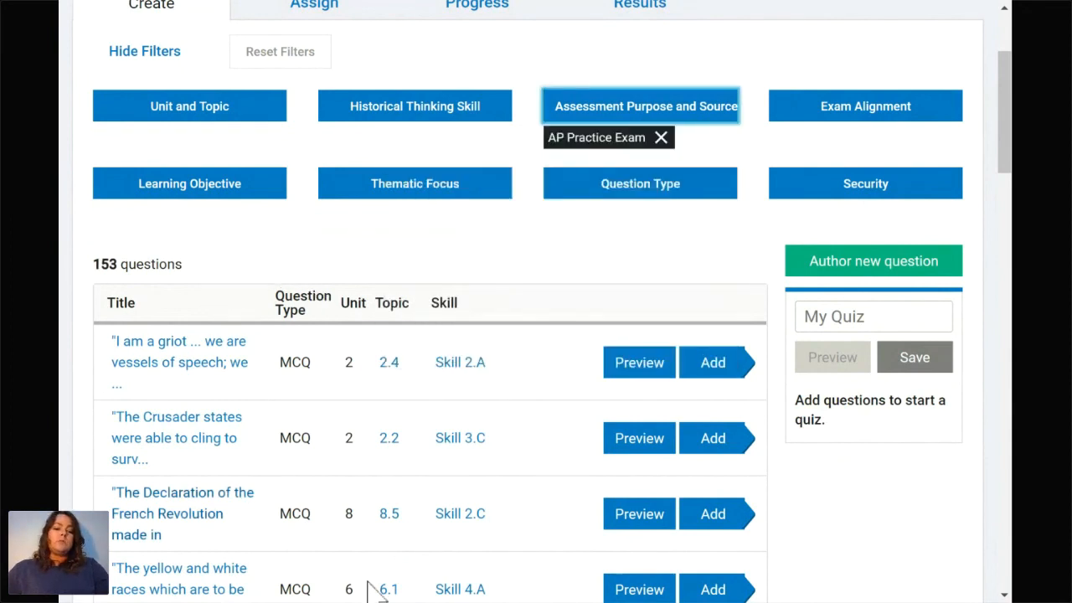
scroll(423, 487, "down", 2)
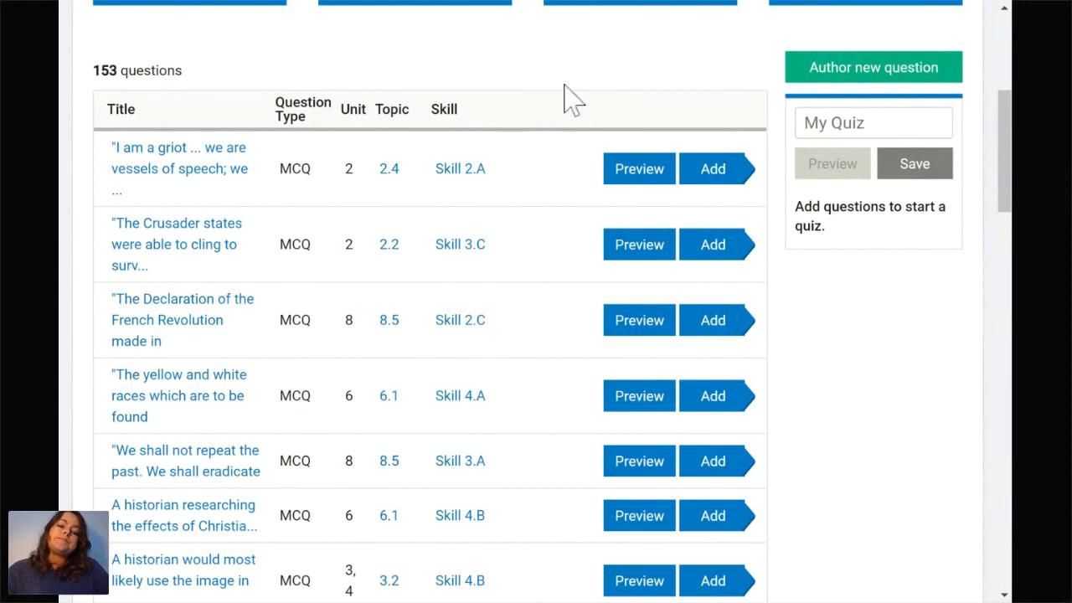
scroll(559, 149, "down", 3)
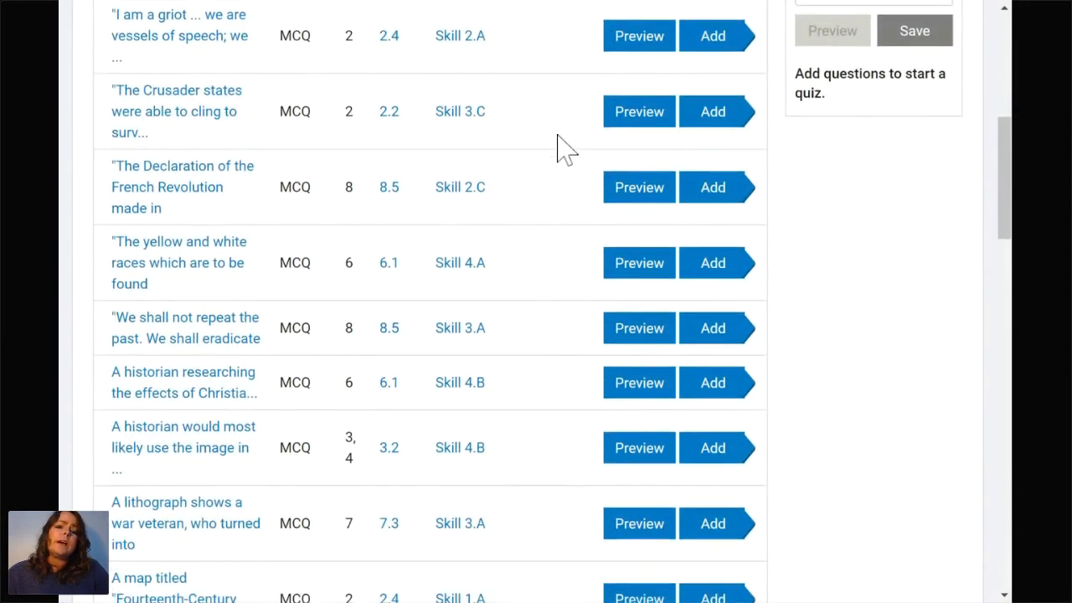
scroll(559, 149, "up", 6)
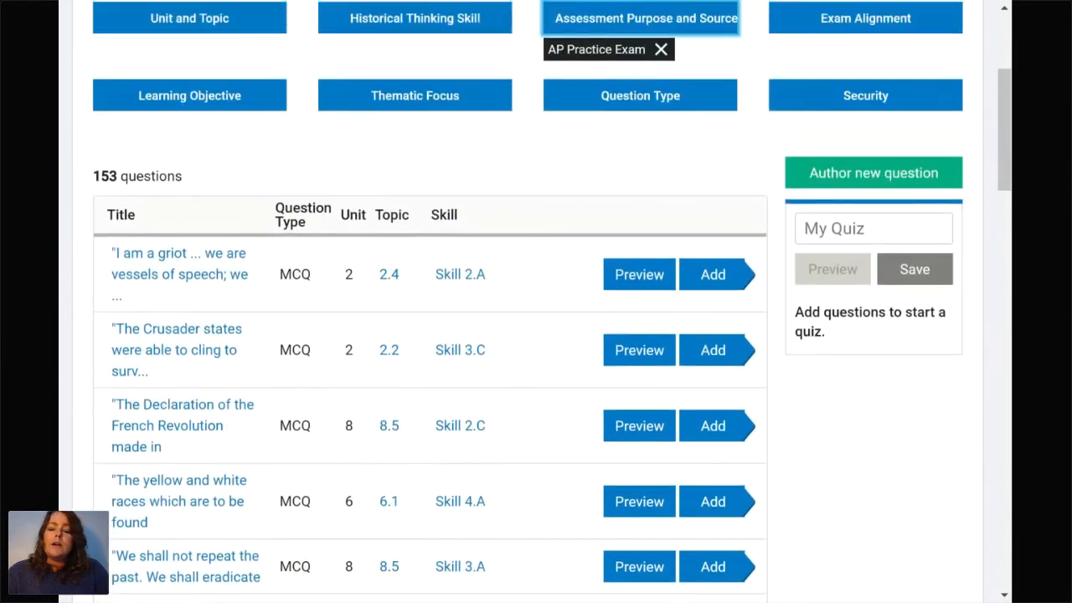
scroll(536, 301, "up", 1)
scroll(536, 301, "up", 1)
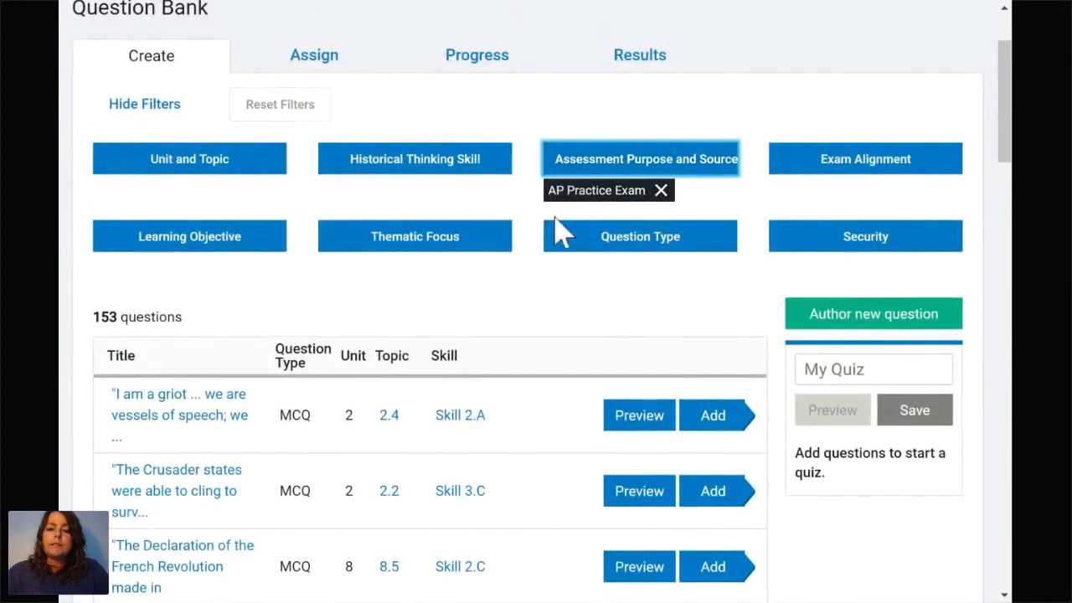
scroll(572, 121, "up", 2)
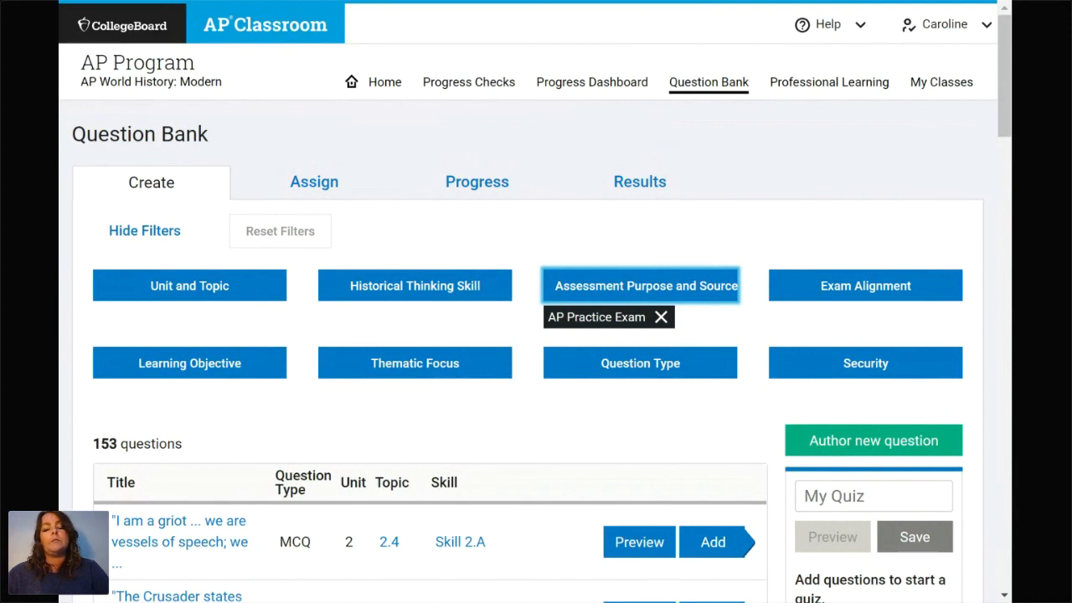
Open the Professional Learning page and look through its skills-based modules
left_click(841, 100)
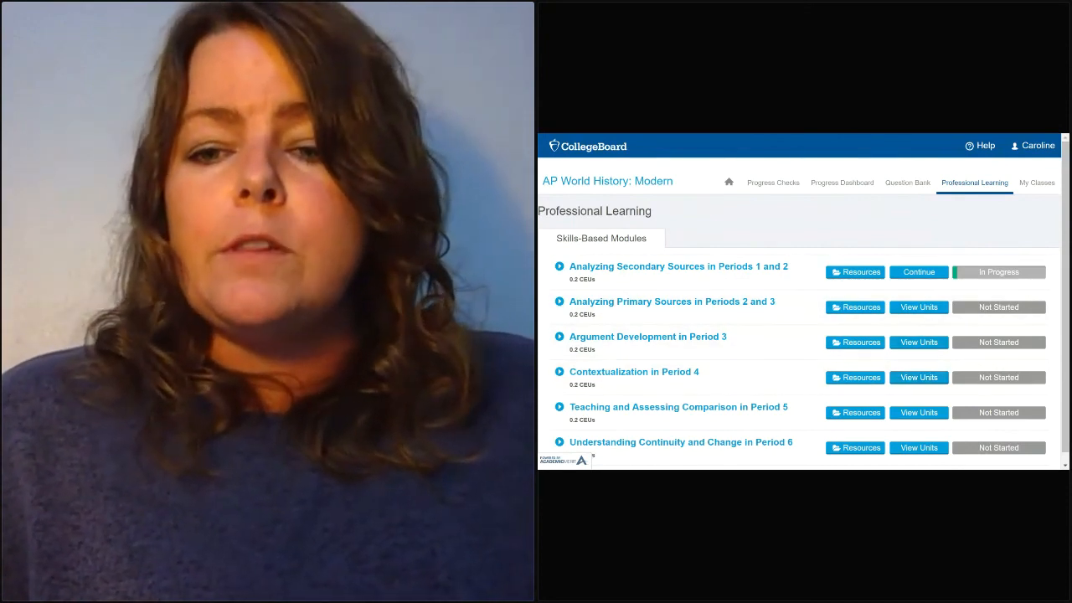
scroll(800, 309, "down", 1)
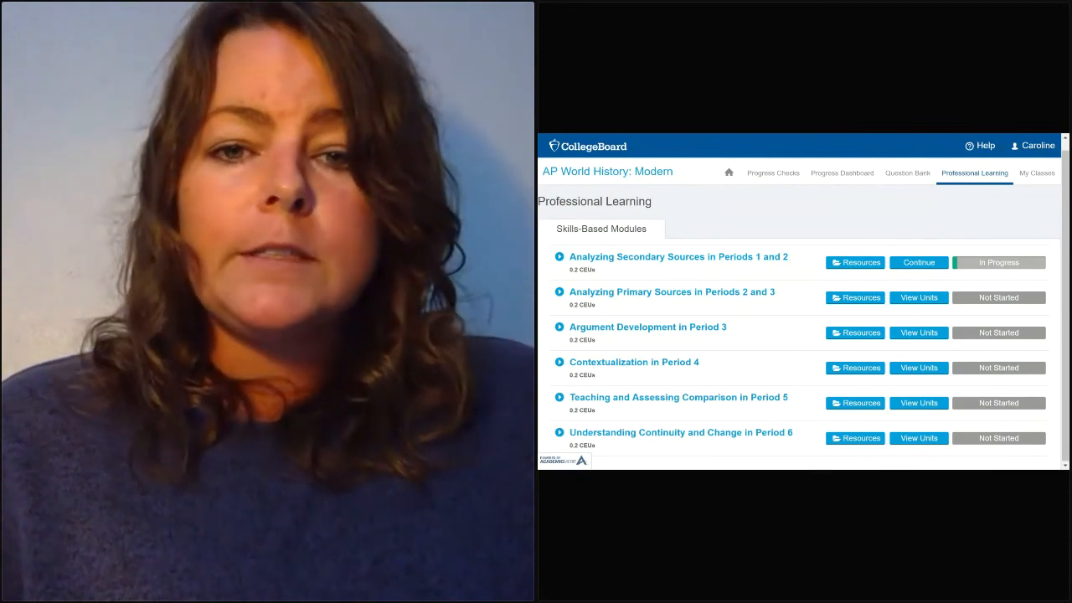
scroll(800, 310, "down", 1)
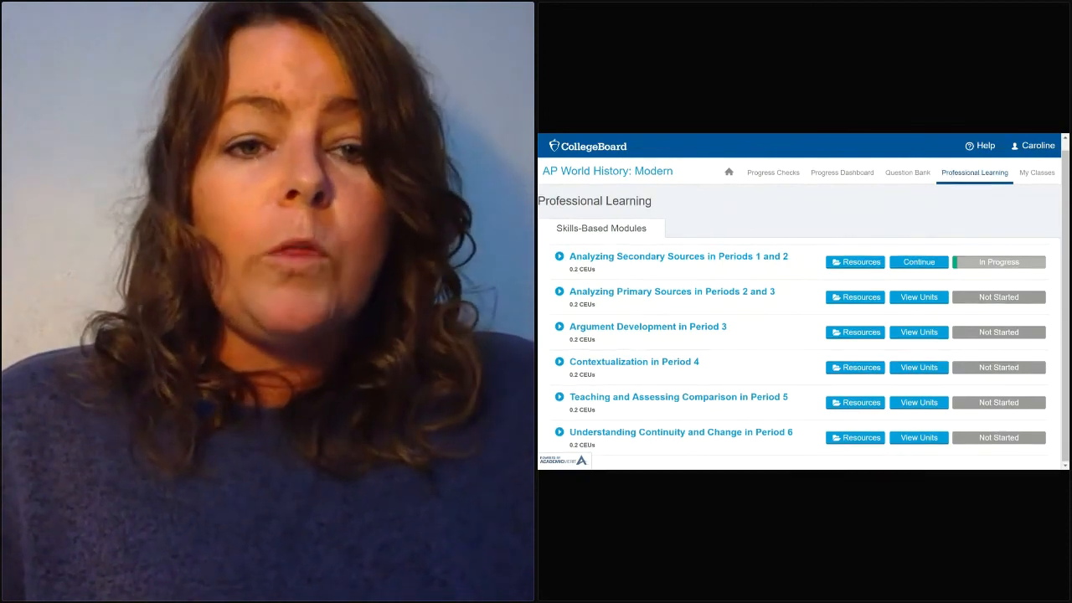